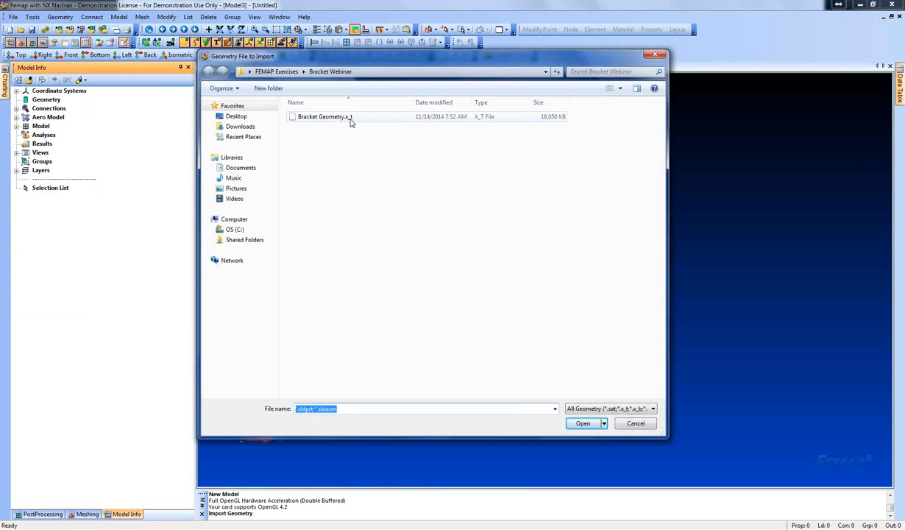
Import the Bracket Geometry.x_t file with a geometry scale factor of 39.37
double_click(324, 116)
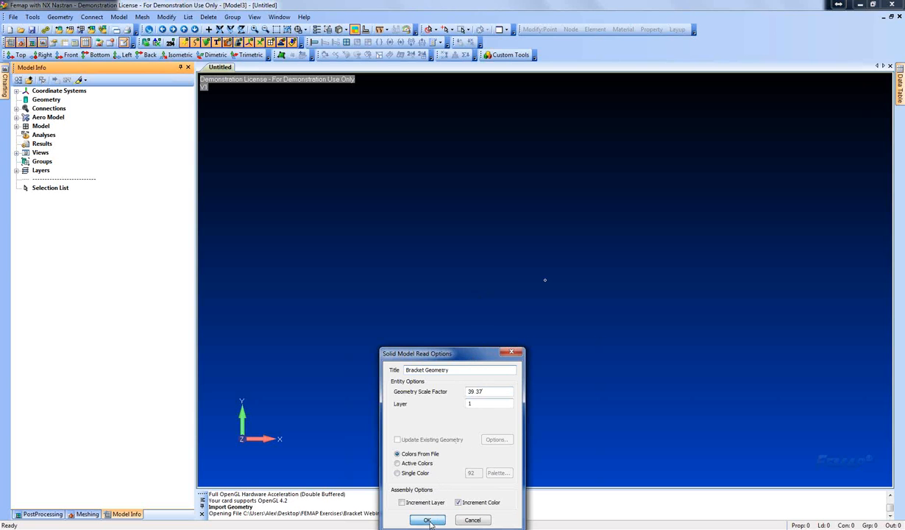
click(428, 520)
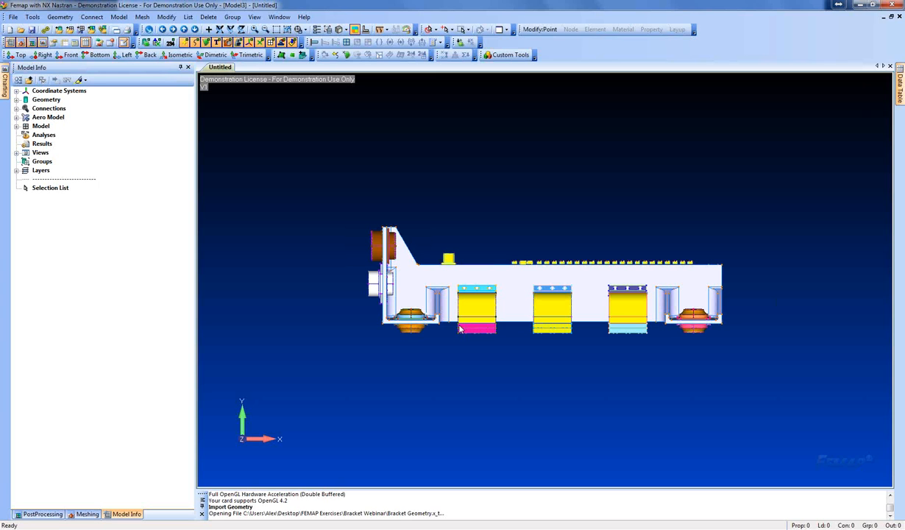
Create a new layer with ID 2 titled Bracket Solid
click(16, 170)
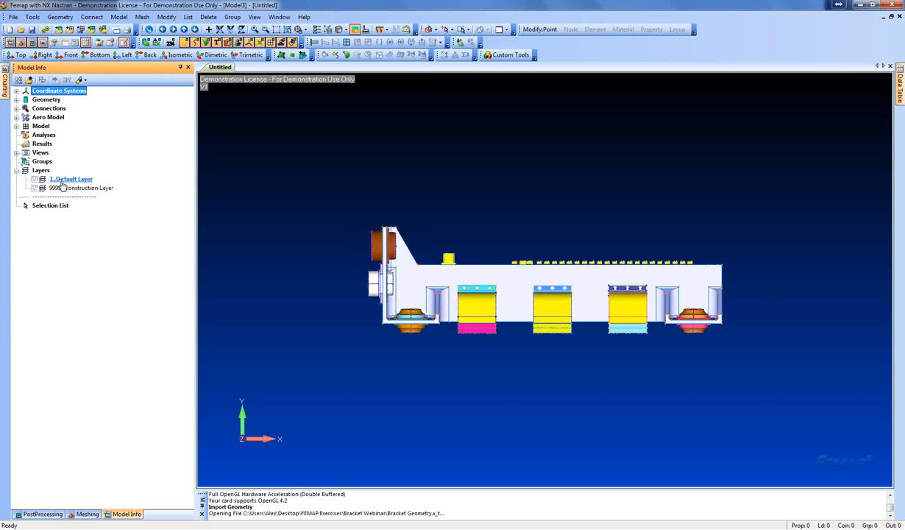
middle_drag(656, 307, 517, 357)
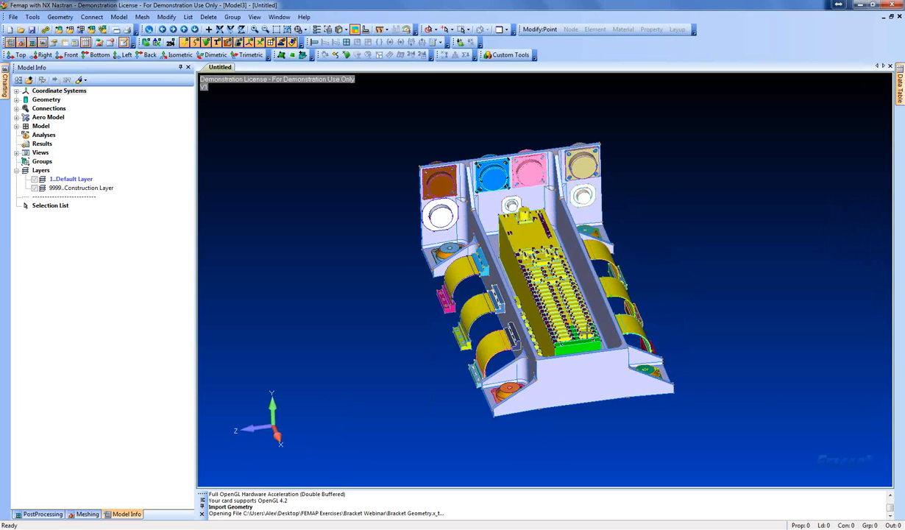
right_click(73, 182)
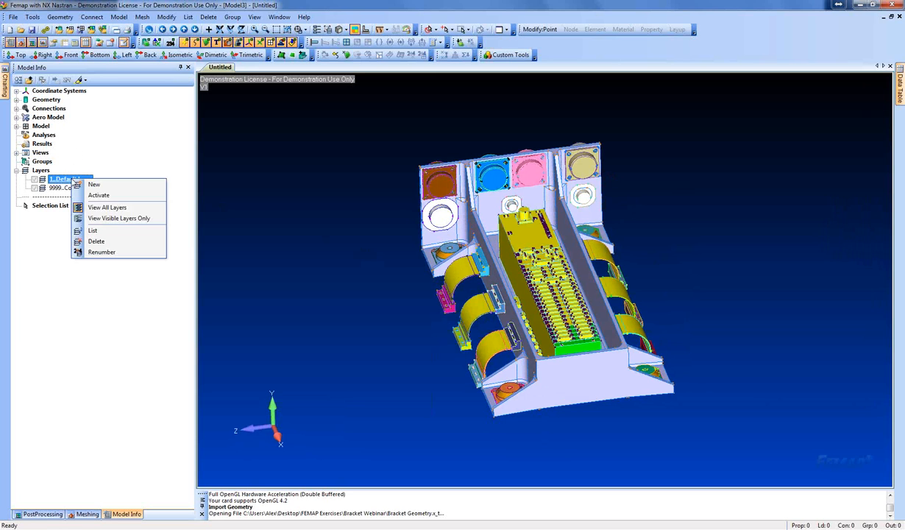
click(93, 184)
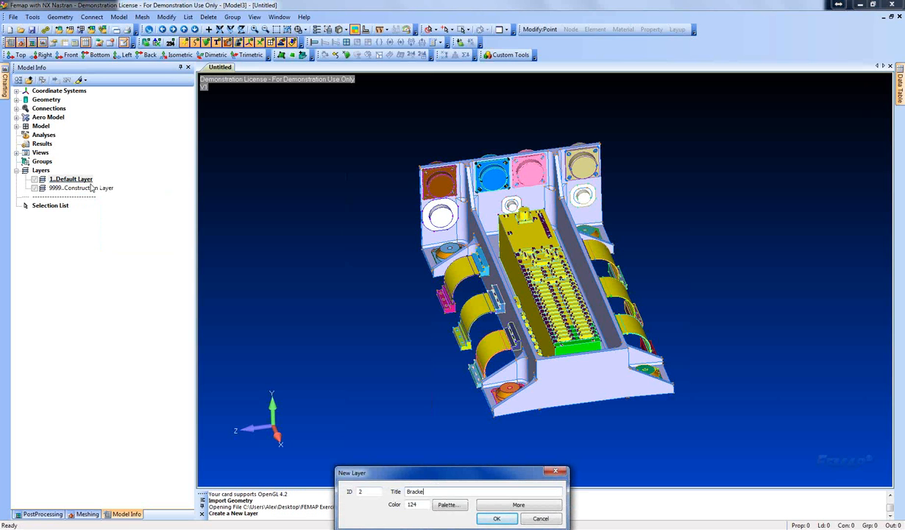
key(Return)
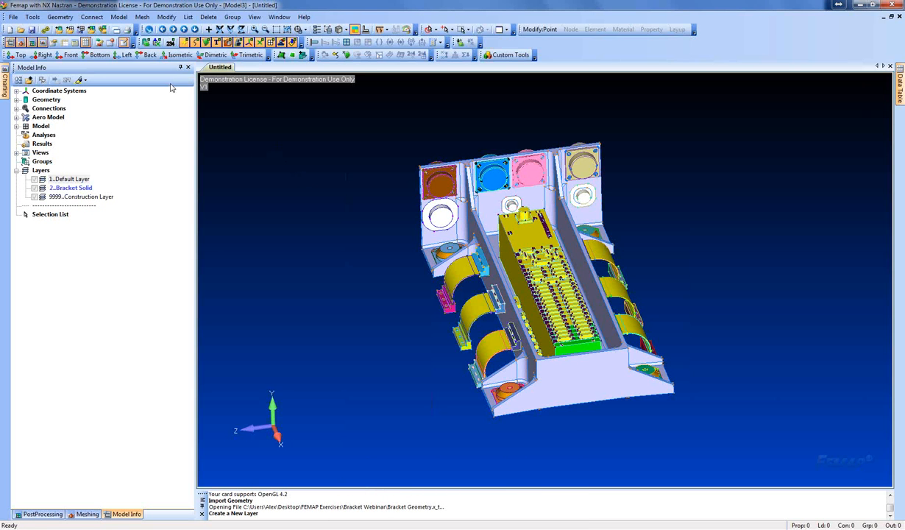
Move the main bracket solid to the Bracket Solid layer
click(164, 17)
mouse_move(184, 204)
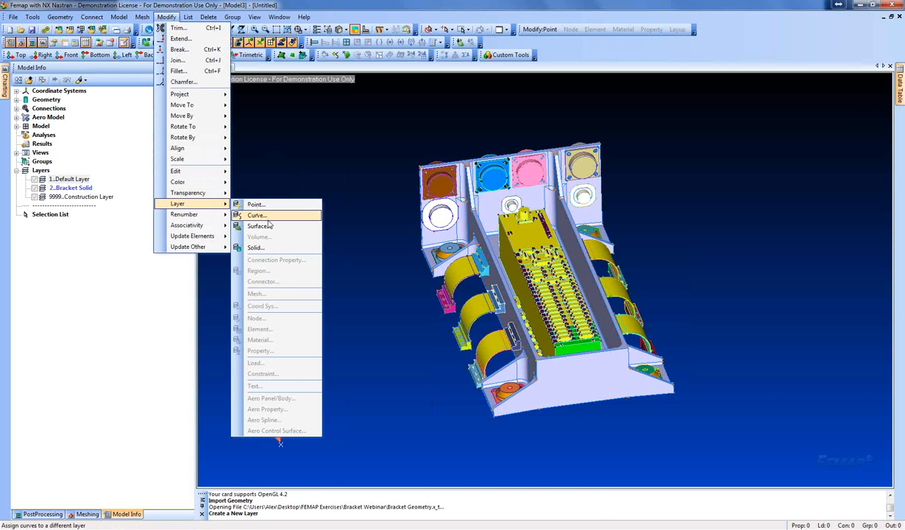
click(272, 248)
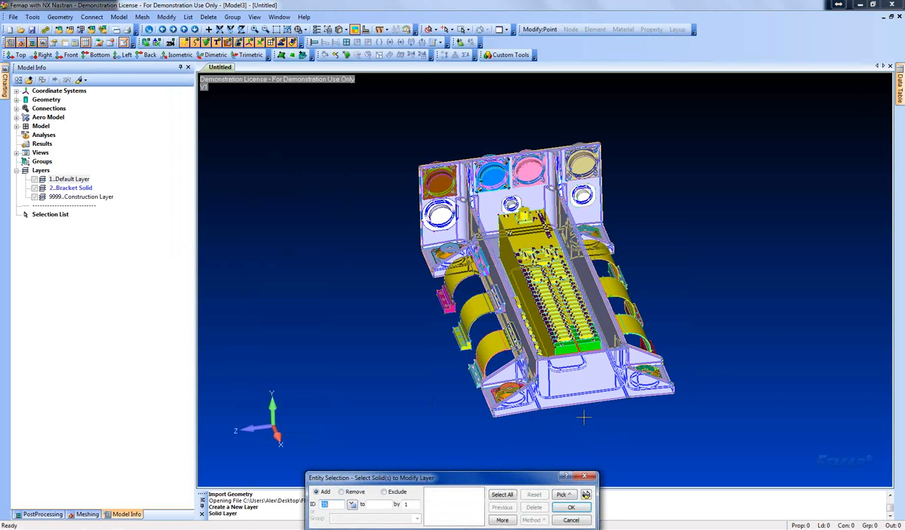
click(583, 417)
click(571, 507)
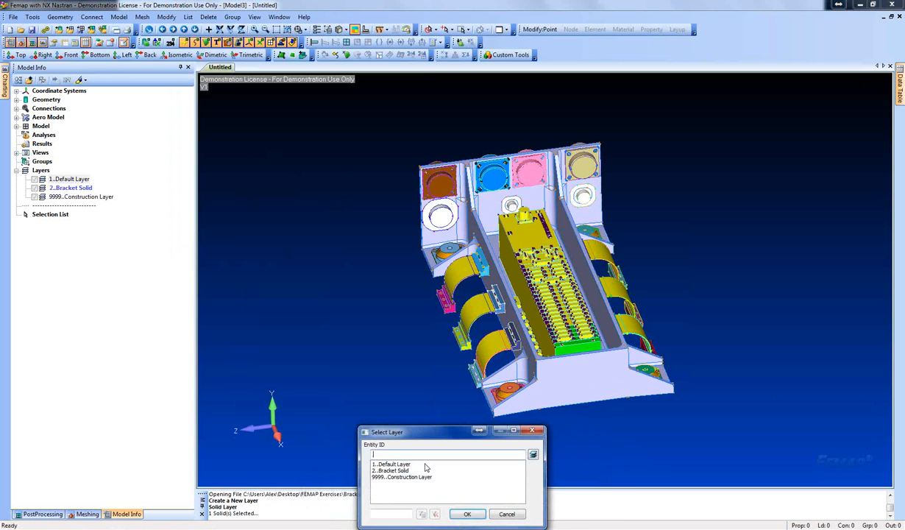
double_click(403, 472)
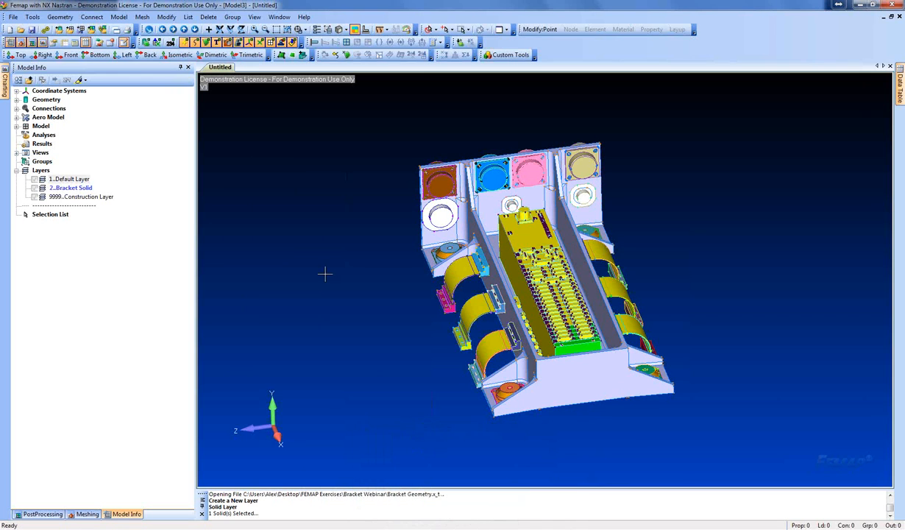
Show only the Bracket Solid layer so the bracket is isolated from the other parts
right_click(35, 189)
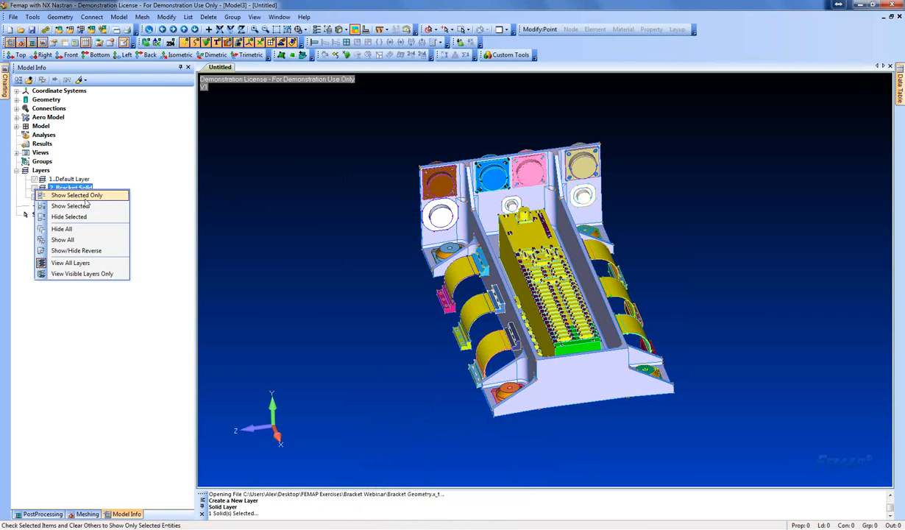
click(77, 195)
middle_drag(503, 278, 517, 265)
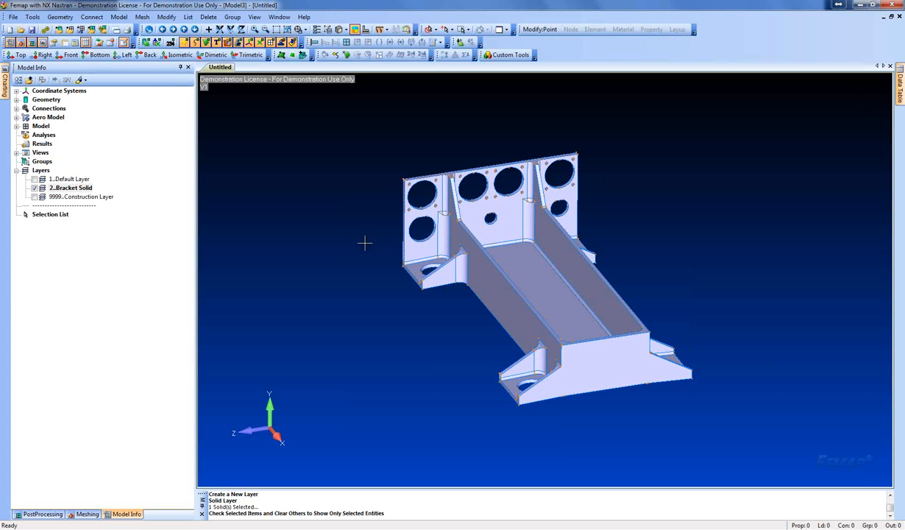
Remove the four small bolt holes around the upper-left large opening of the end plate using Feature Removal with Loops
click(87, 514)
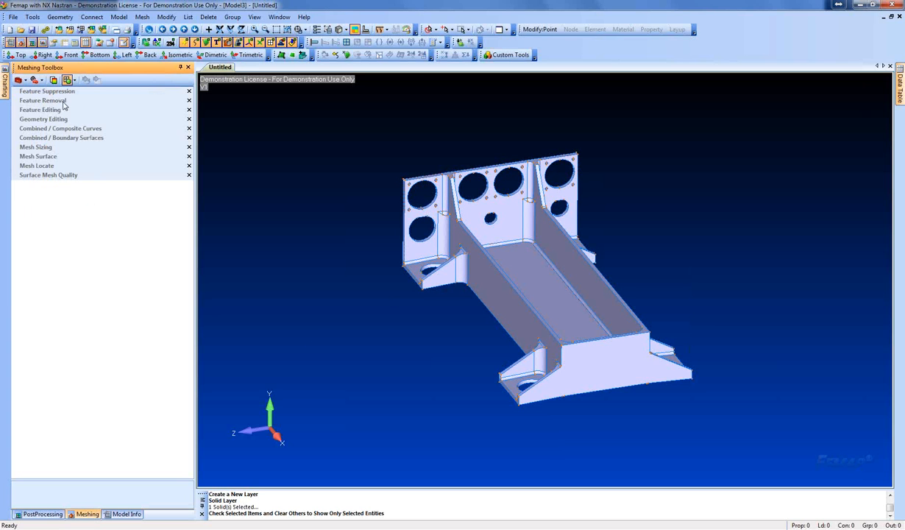
click(44, 100)
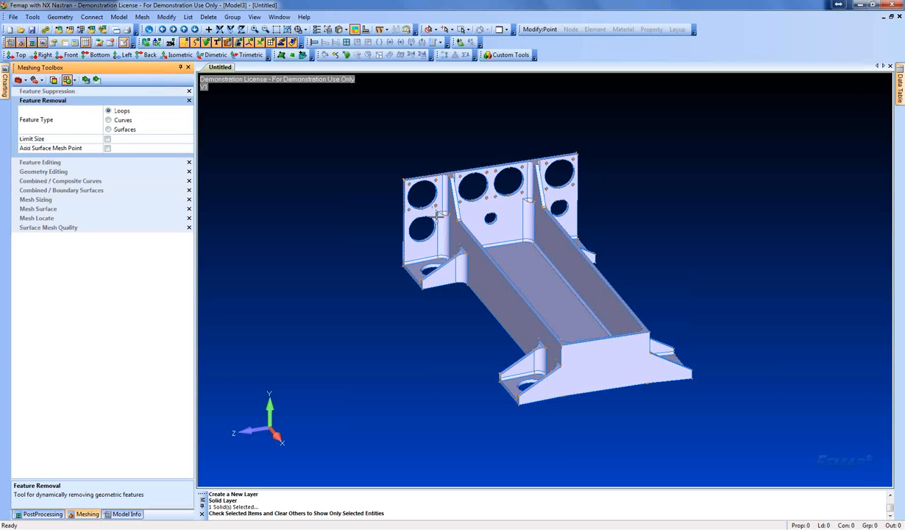
scroll(449, 206, up, 5)
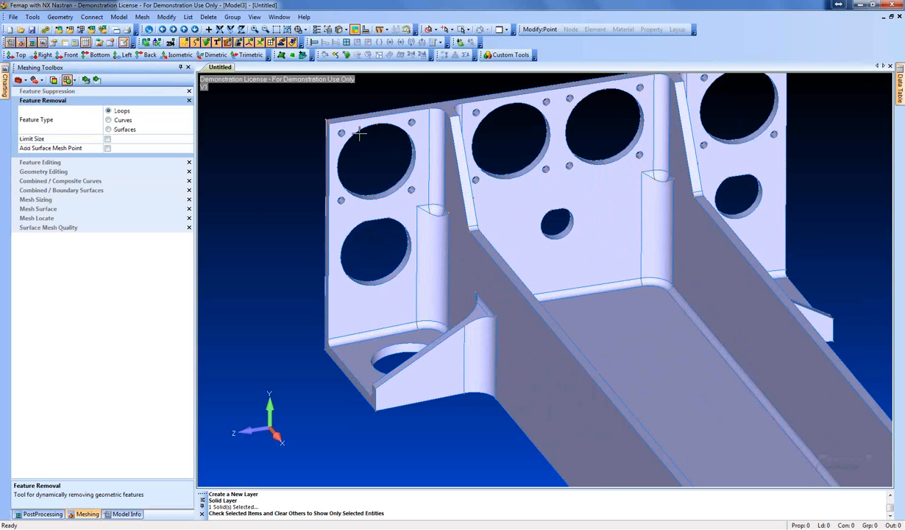
ctrl+middle_drag(446, 154, 425, 233)
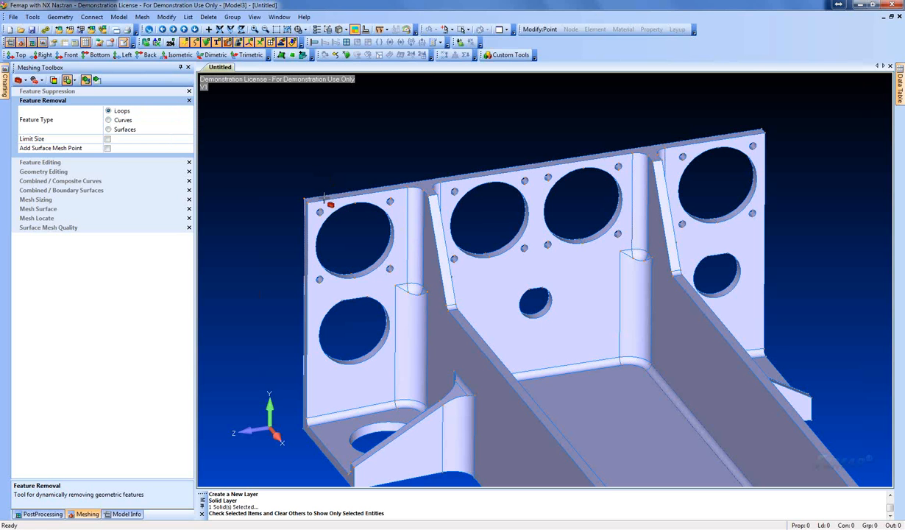
scroll(324, 214, up, 3)
scroll(360, 263, up, 1)
ctrl+middle_drag(301, 230, 489, 260)
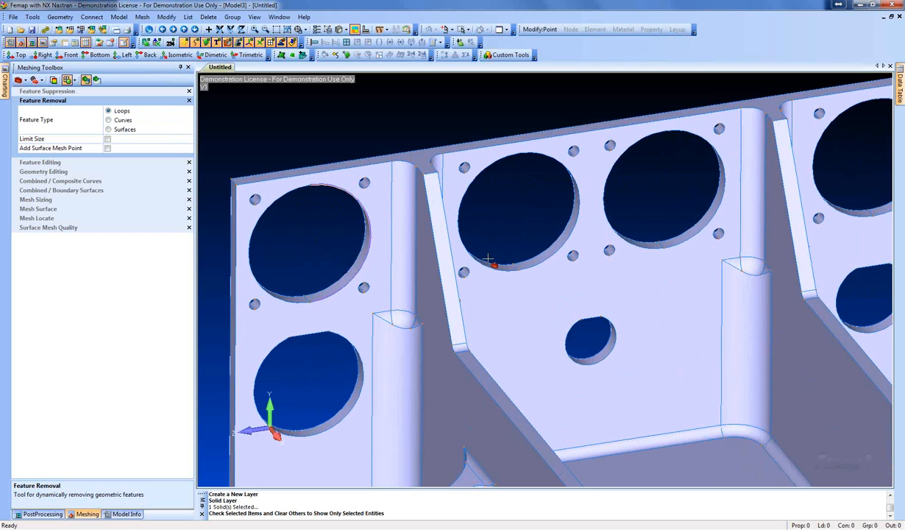
scroll(431, 242, up, 4)
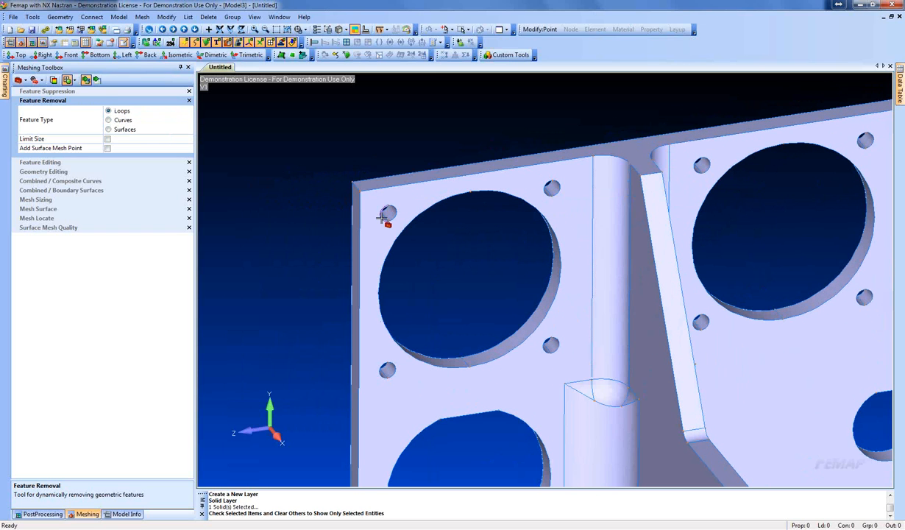
click(384, 215)
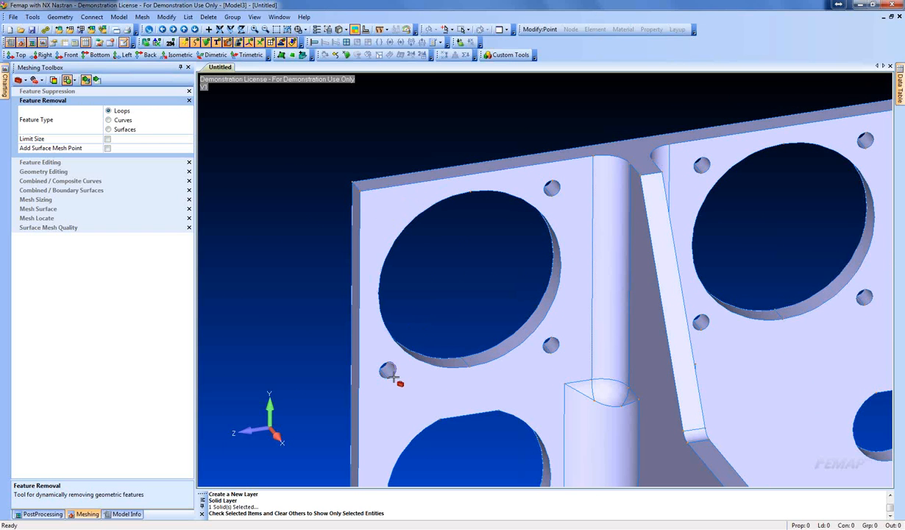
click(551, 346)
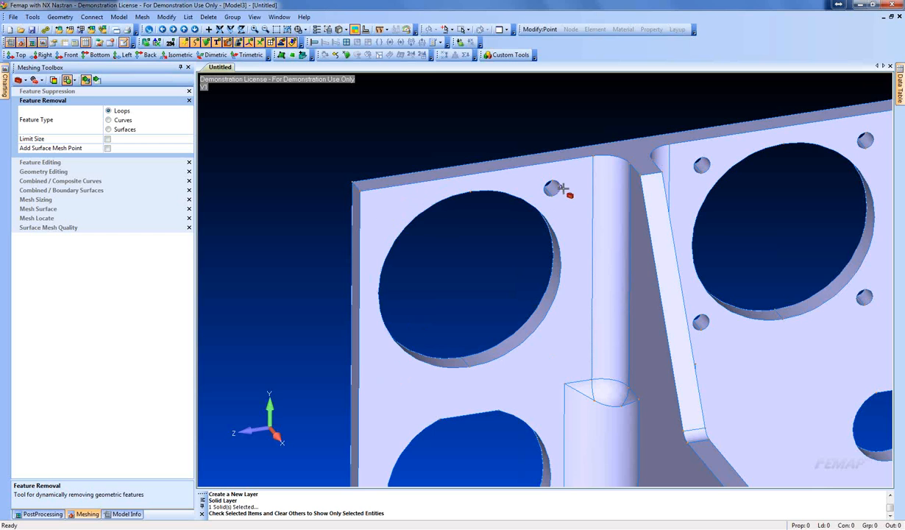
click(552, 188)
Remove the eight small bolt holes around the two middle large openings of the end plate
ctrl+middle_drag(586, 239, 449, 178)
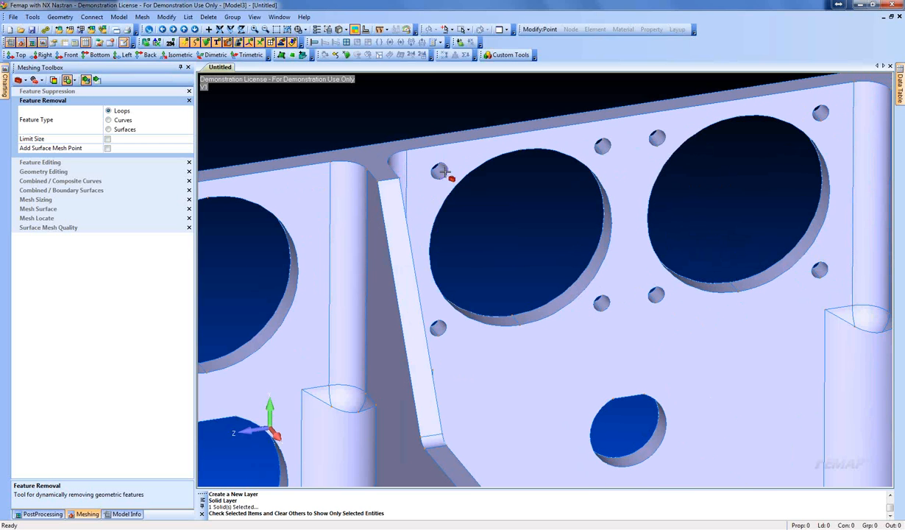
click(440, 172)
click(438, 328)
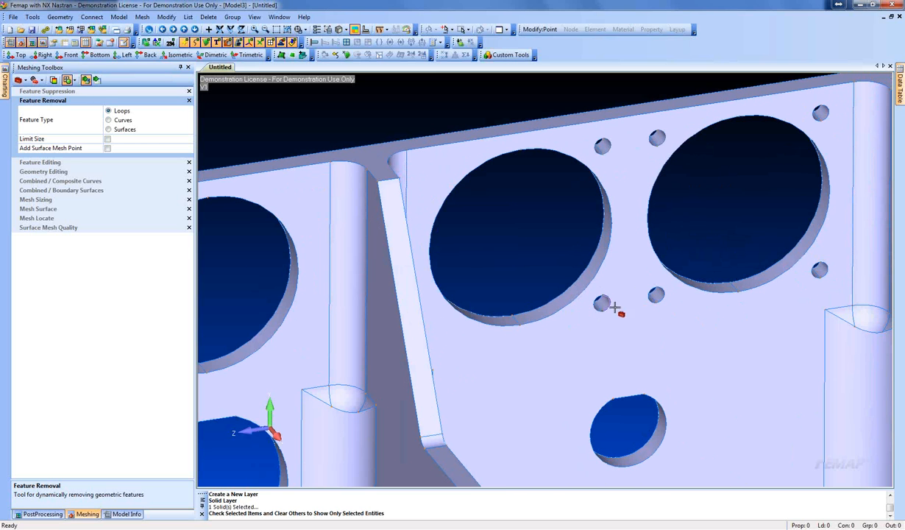
click(601, 302)
click(603, 145)
click(657, 138)
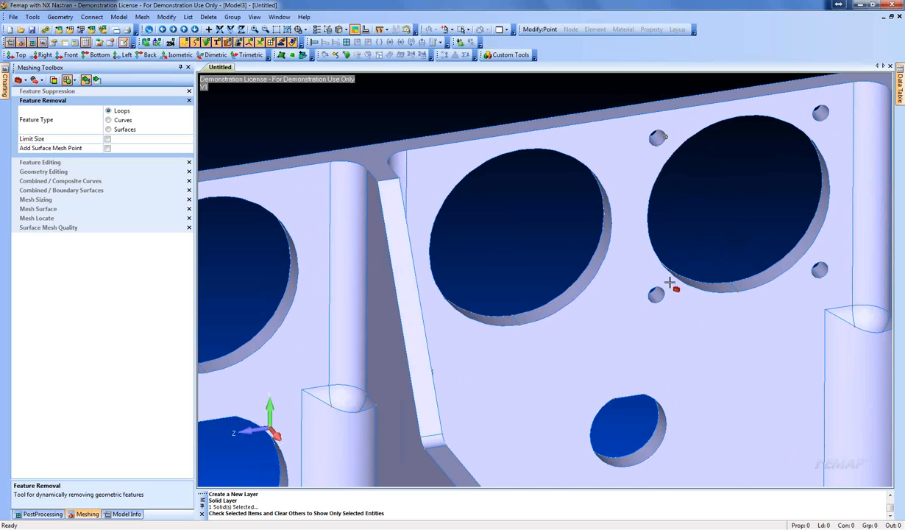
click(663, 292)
ctrl+middle_drag(703, 318, 504, 384)
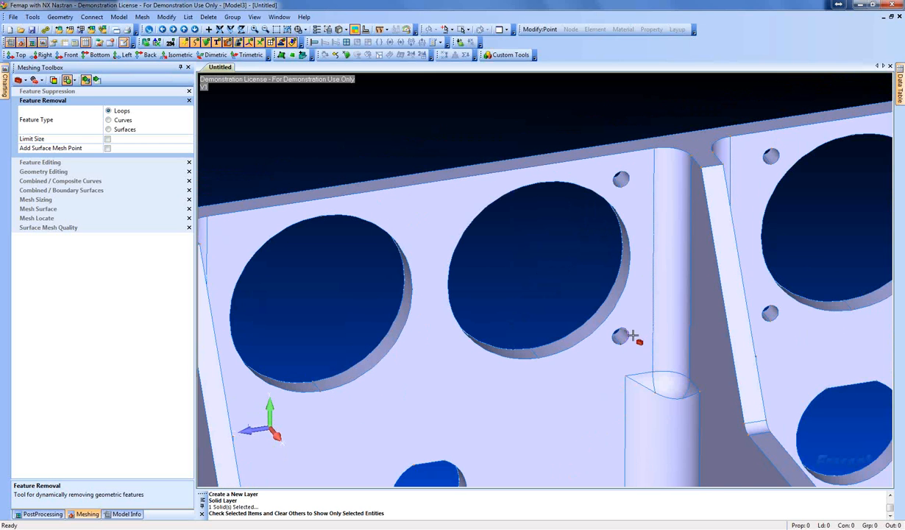
click(629, 335)
click(626, 178)
Remove the four small bolt holes around the upper-right large opening of the end plate
ctrl+middle_drag(607, 285, 282, 324)
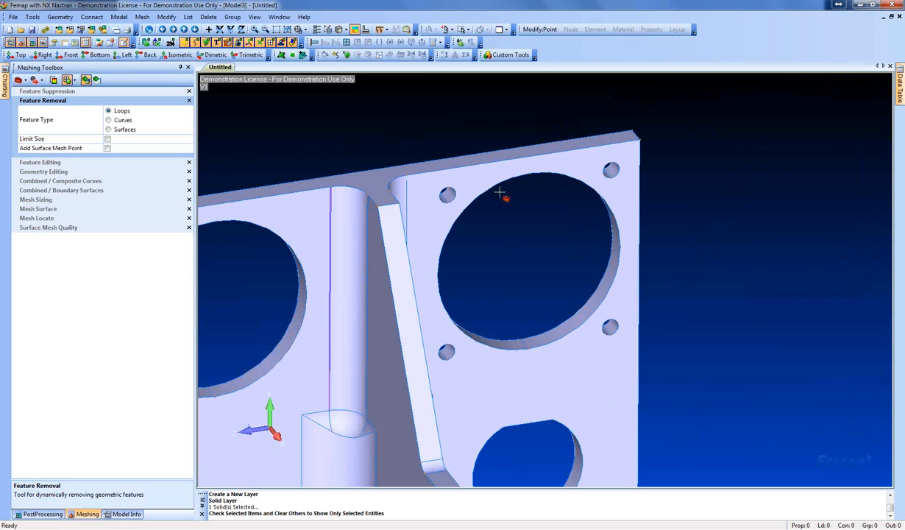
click(456, 192)
click(449, 346)
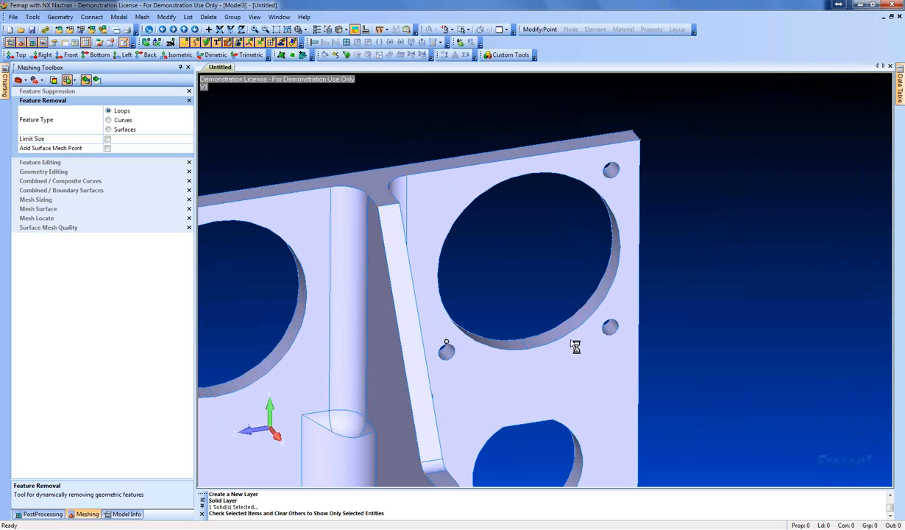
click(608, 325)
click(611, 170)
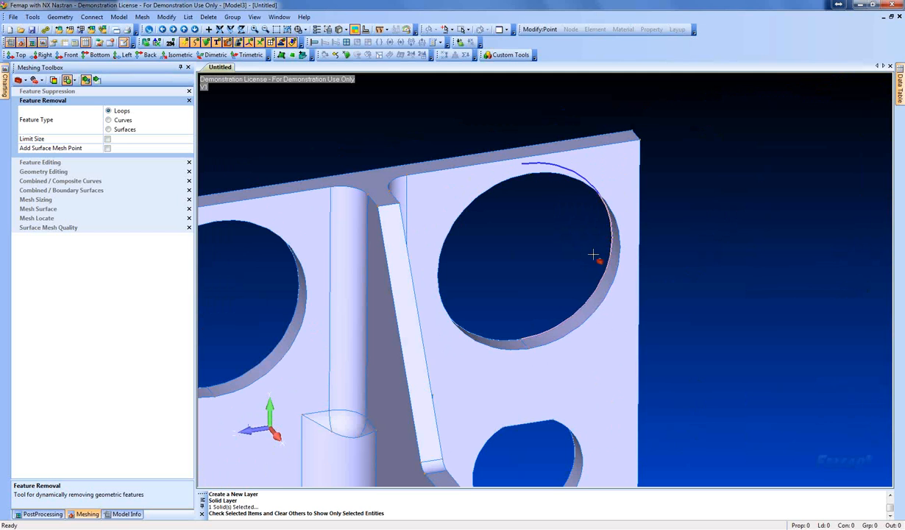
scroll(577, 272, down, 5)
ctrl+middle_drag(508, 259, 629, 196)
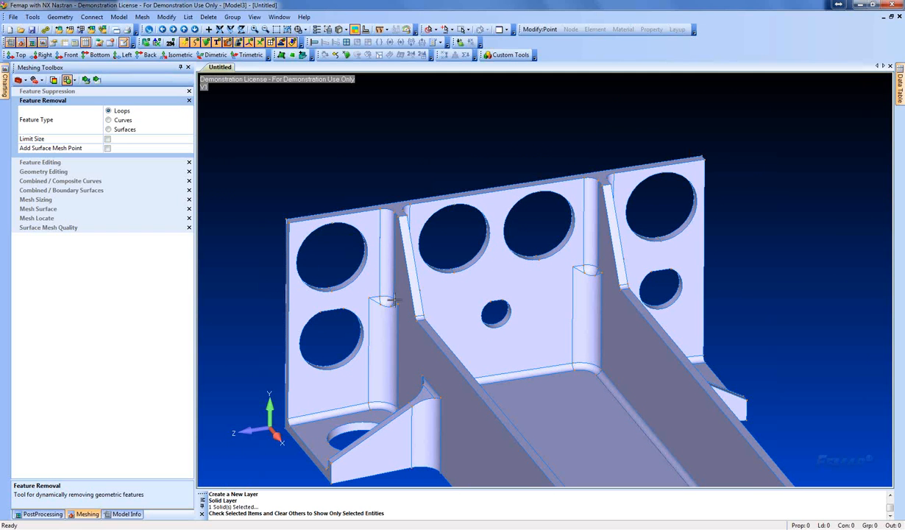
Set Feature Removal to Surfaces and select the stepped vertical corner fillet faces beside the end plate's two stacked large openings
ctrl+middle_drag(423, 371, 507, 334)
middle_drag(487, 390, 479, 241)
scroll(470, 173, up, 2)
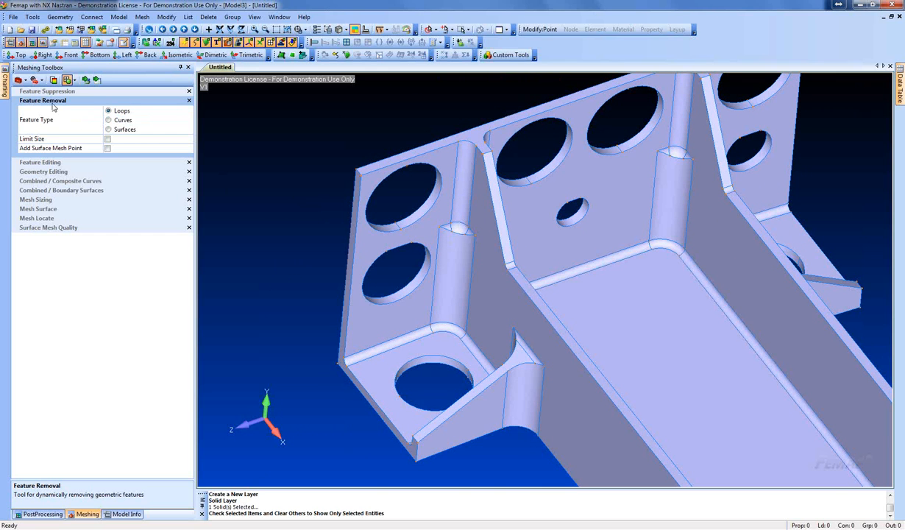
click(123, 130)
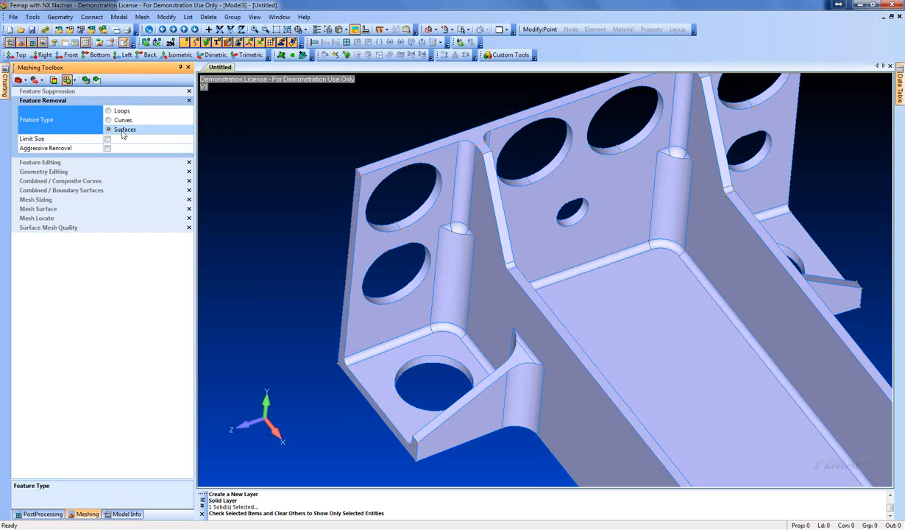
click(96, 80)
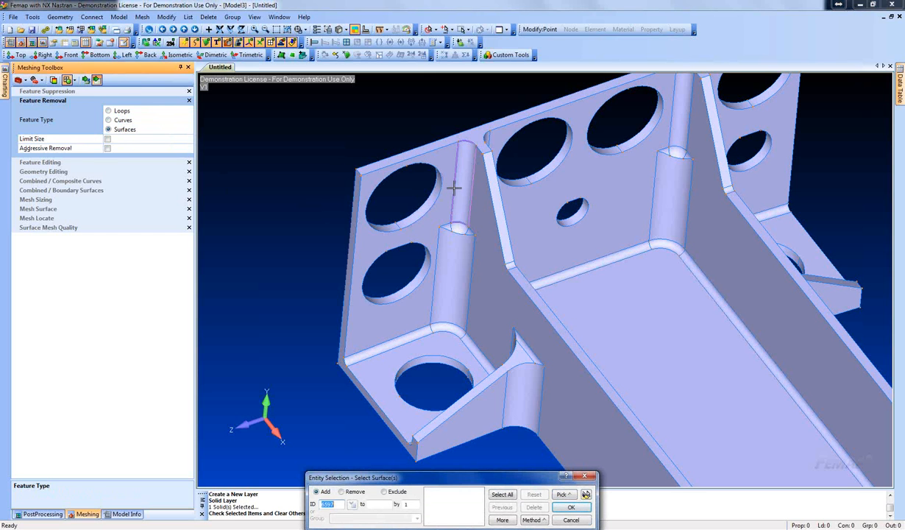
click(449, 223)
click(451, 225)
click(458, 228)
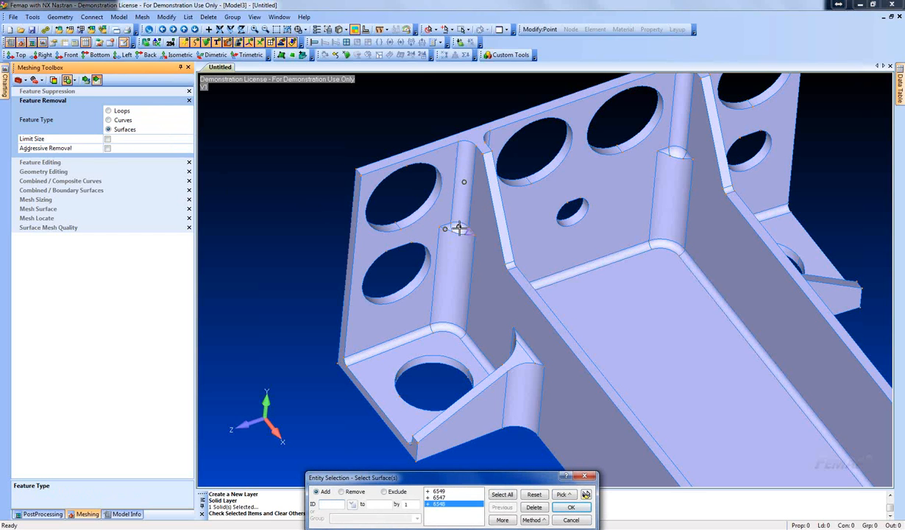
click(456, 237)
click(453, 265)
click(447, 298)
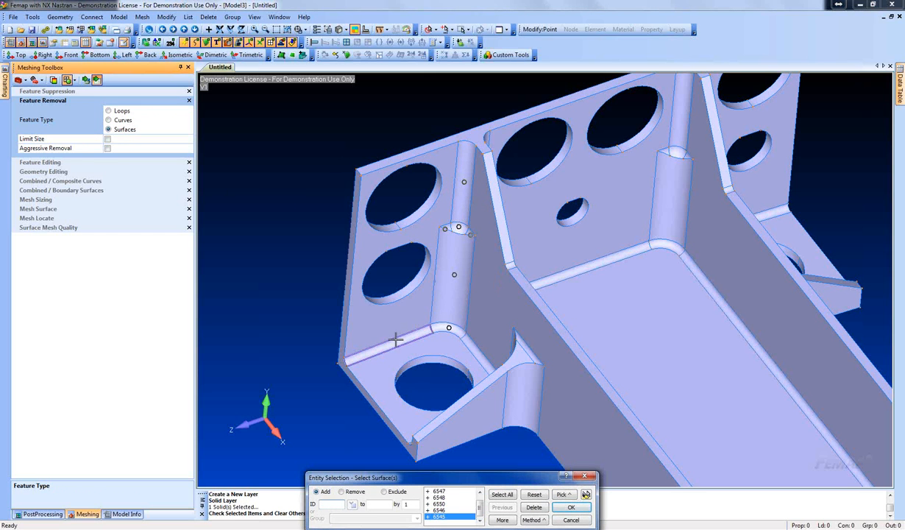
Add the floor-edge and gusset fillet faces of the adjoining mounting foot to the selection
click(395, 338)
middle_drag(414, 353, 471, 313)
click(361, 298)
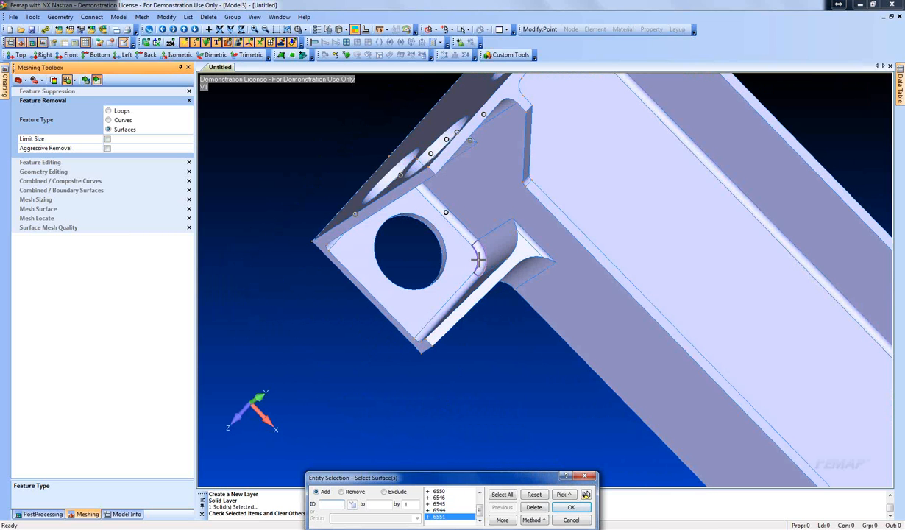
click(442, 298)
click(479, 243)
click(519, 235)
click(526, 267)
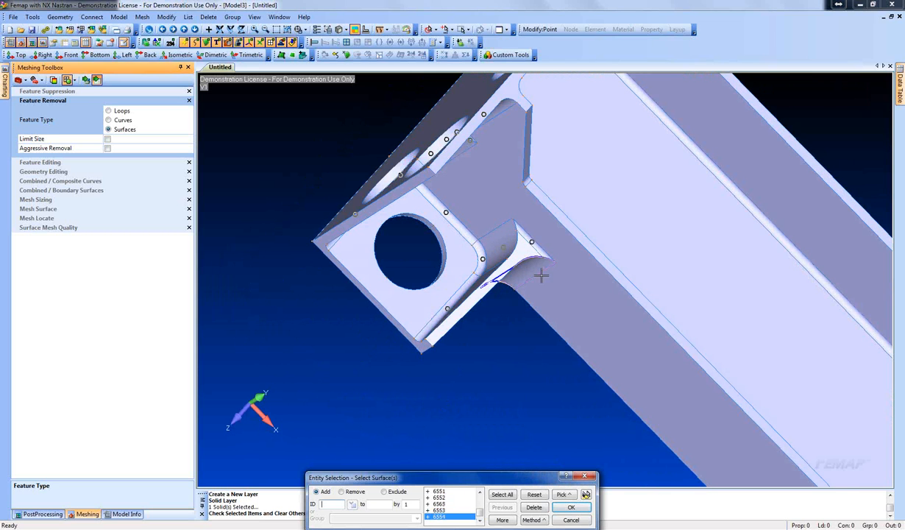
Complete the foot's fillet selection, highlight the chosen surfaces for checking, and remove them from the solid
middle_drag(540, 271, 555, 309)
click(587, 376)
click(587, 495)
key(Return)
middle_drag(596, 346, 491, 187)
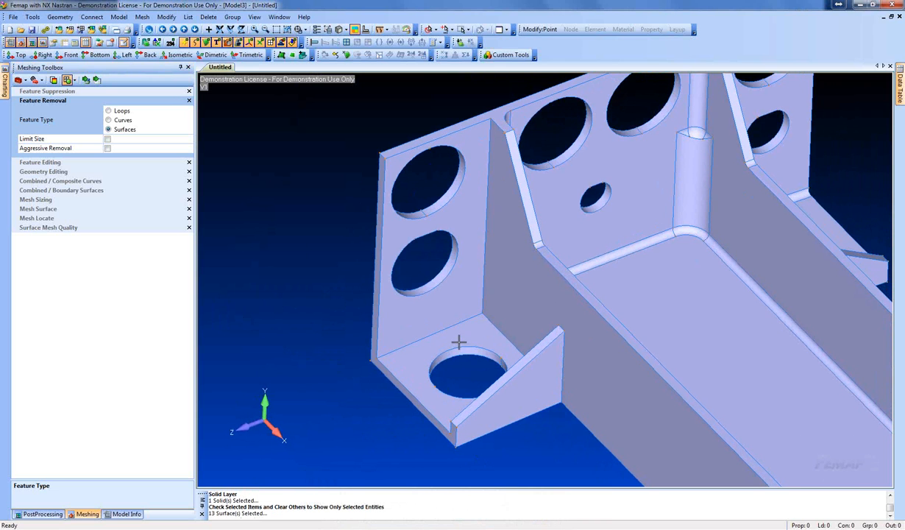
Start another surface removal and select the small blend faces where both side walls' top edges change slope
middle_drag(444, 332, 424, 289)
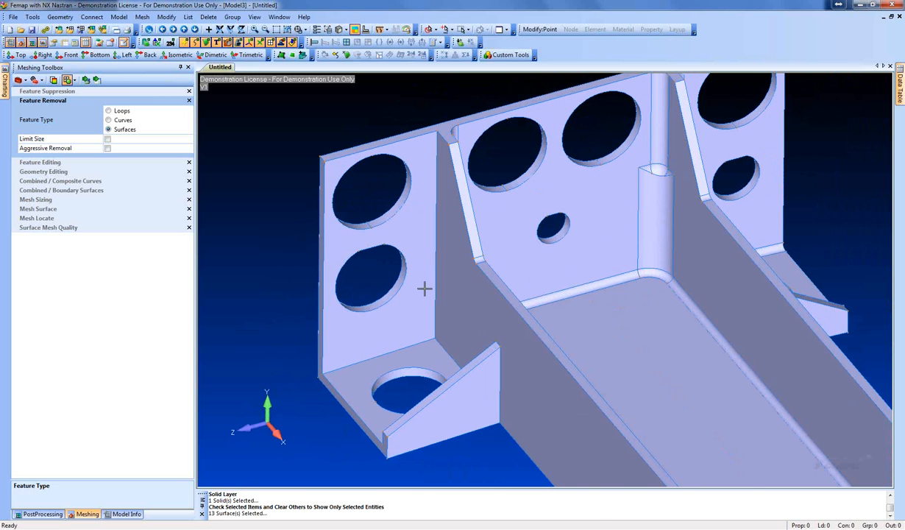
click(100, 80)
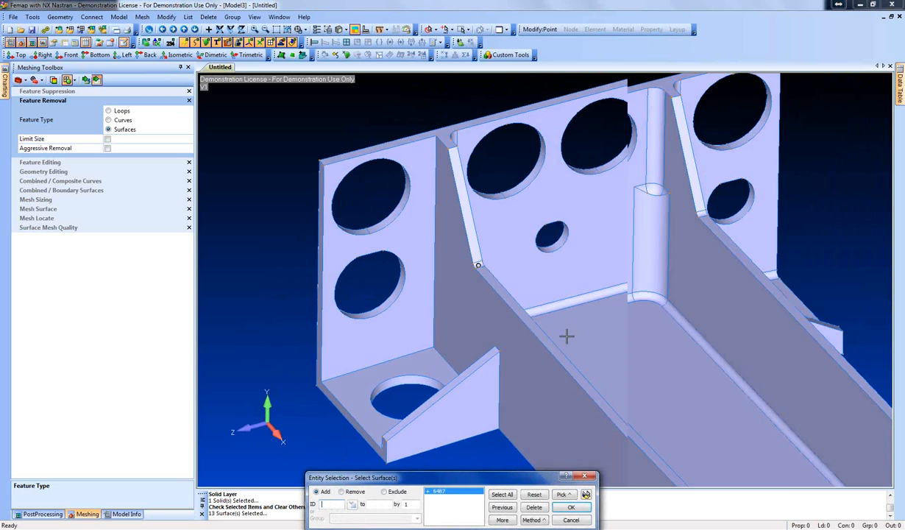
middle_drag(567, 336, 758, 267)
click(759, 350)
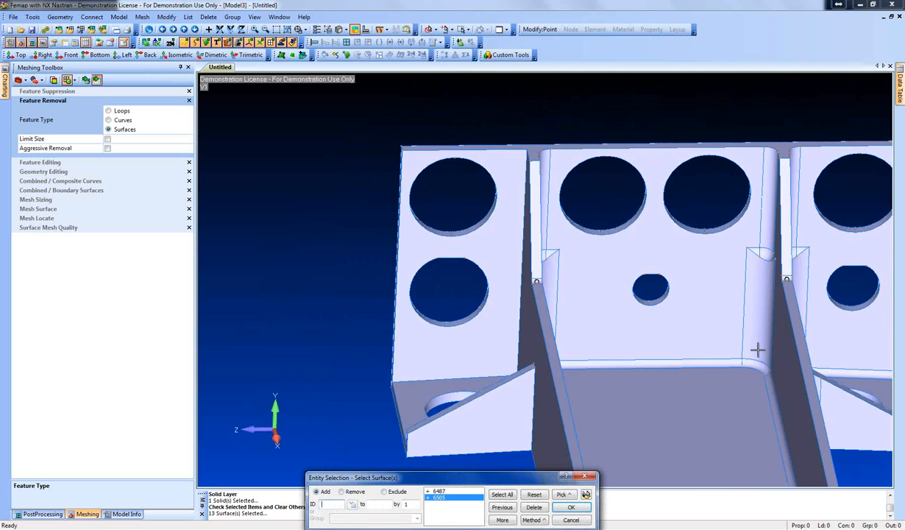
Add the stepped vertical corner fillet faces on the opposite outer side of the end plate to the selection
middle_drag(758, 351, 712, 247)
click(773, 206)
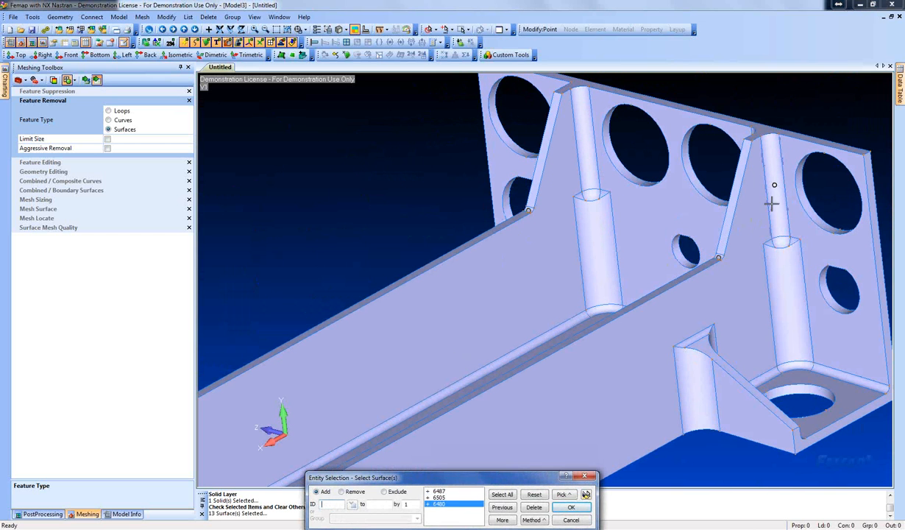
click(755, 235)
click(761, 240)
click(756, 242)
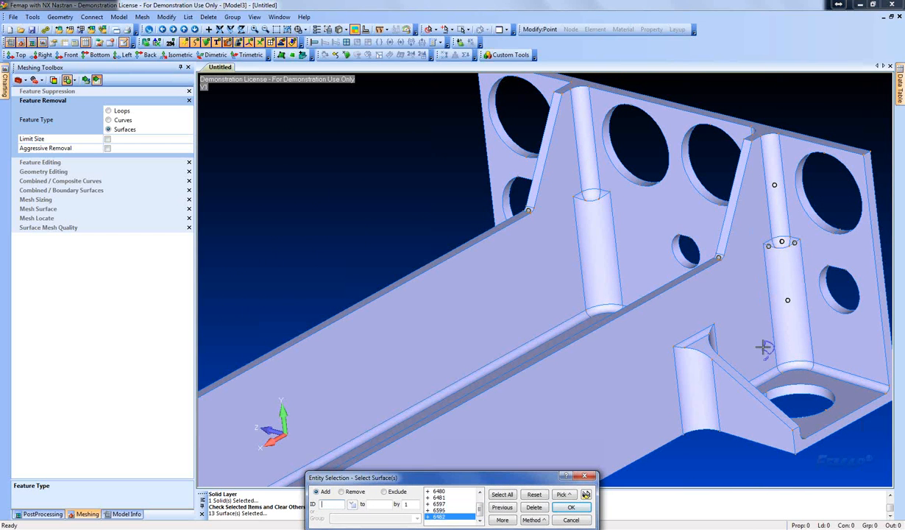
Add the floor-edge and gusset fillet faces of the mounting foot below that corner
middle_drag(764, 348, 758, 218)
click(792, 288)
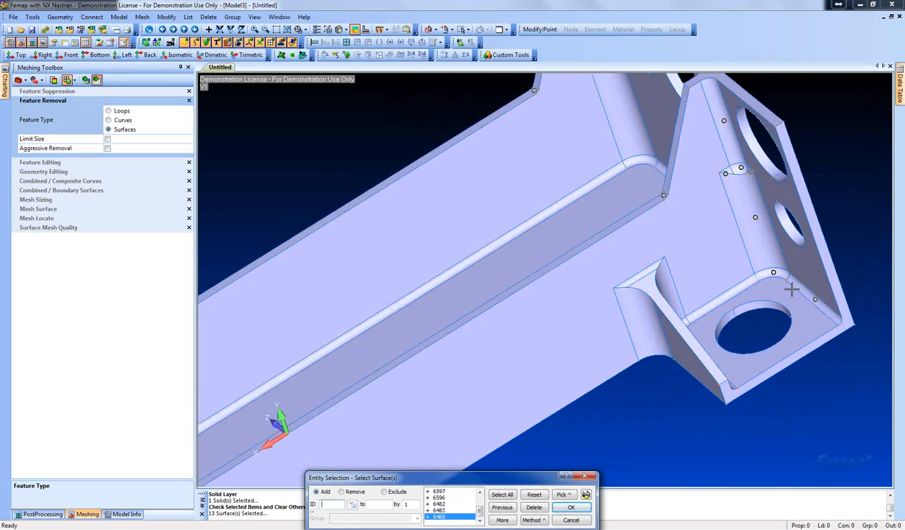
click(733, 296)
middle_drag(665, 363, 694, 335)
click(718, 302)
click(726, 328)
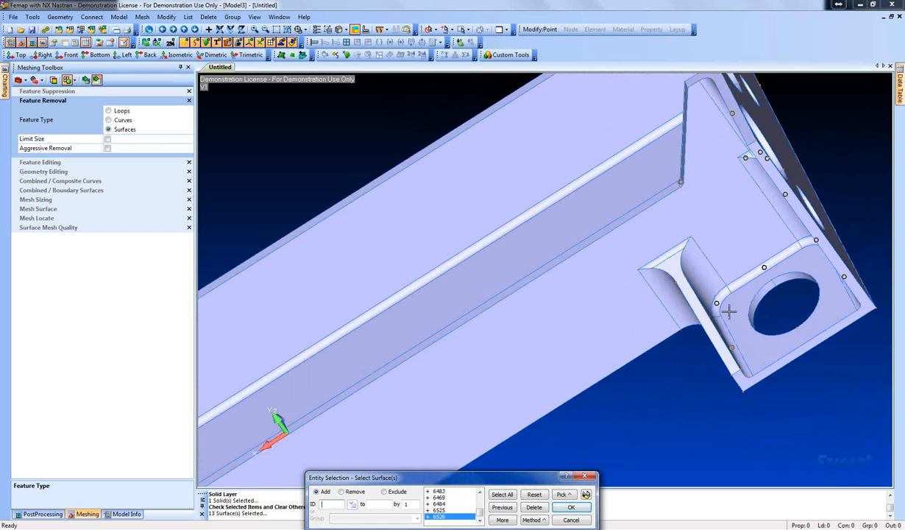
click(693, 266)
click(664, 256)
click(673, 295)
Add the inner gusset and floor-edge fillet faces of the foot at the far end of the same side wall
scroll(493, 351, down, 5)
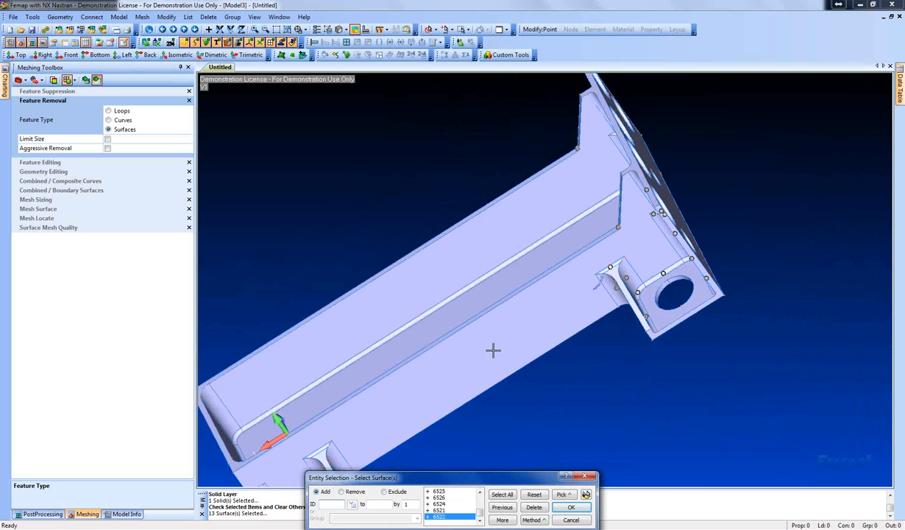
ctrl+middle_drag(324, 456, 619, 249)
scroll(626, 254, up, 5)
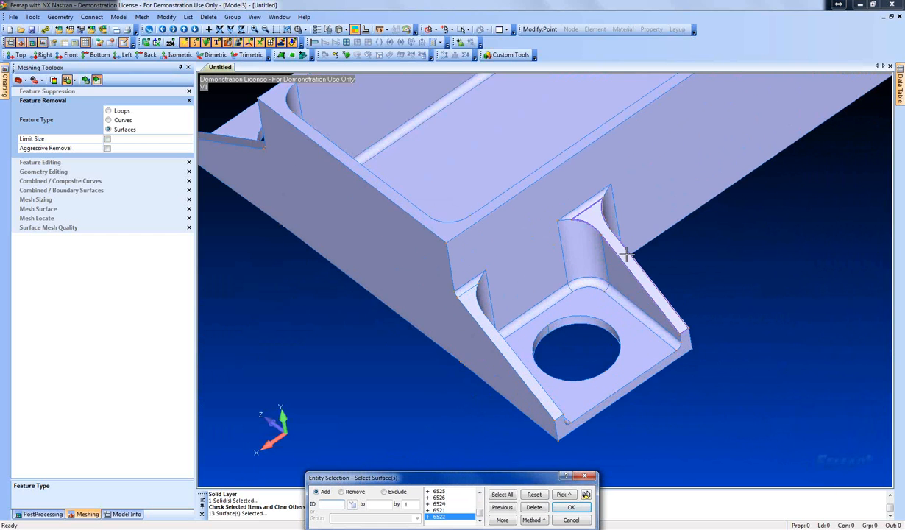
click(618, 235)
click(598, 211)
click(591, 243)
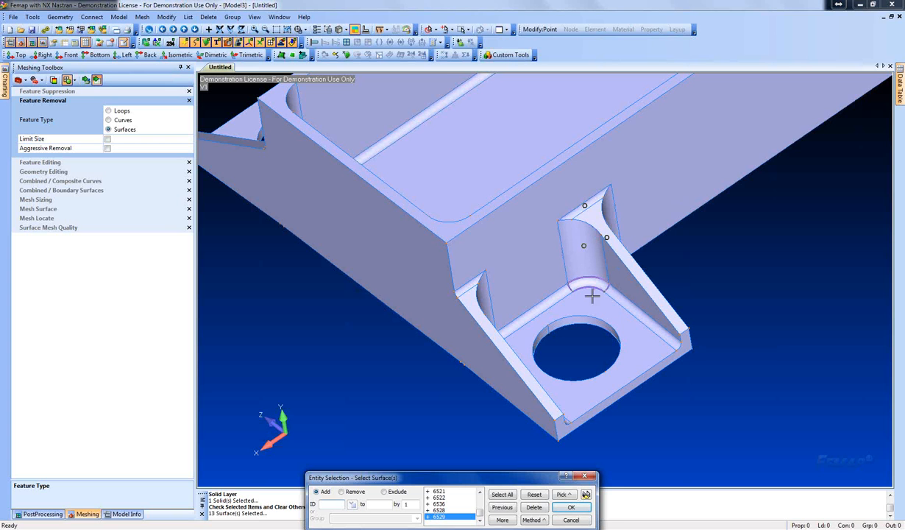
click(591, 293)
click(637, 313)
click(546, 309)
Add the outer gusset's fillet faces and adjoining floor fillets on the same far-end foot
middle_drag(542, 344, 503, 280)
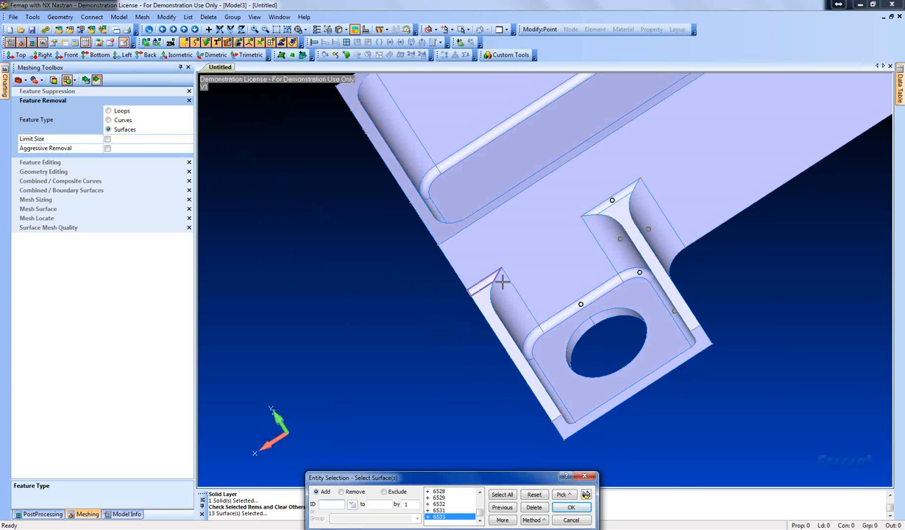
click(502, 281)
click(512, 301)
click(531, 350)
click(547, 382)
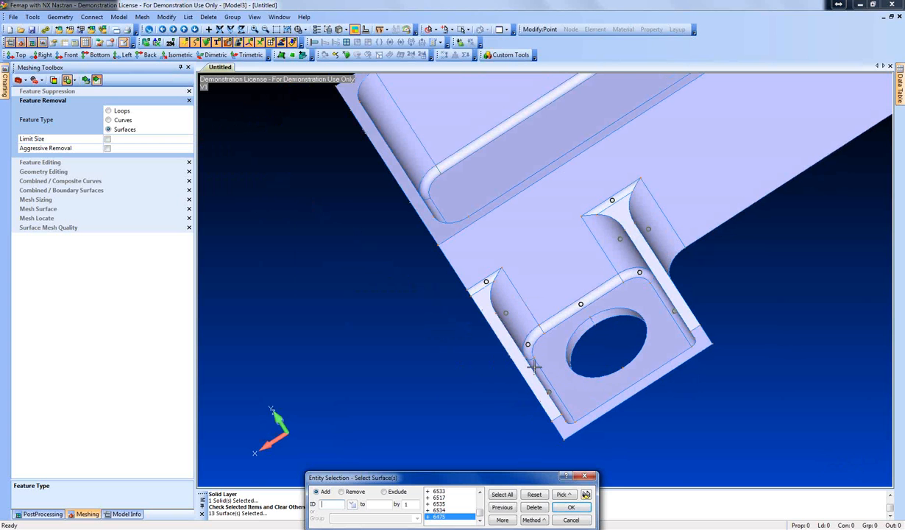
Add the end gusset and floor-edge fillet faces of the far-end foot on the opposite side wall
middle_drag(535, 366, 591, 297)
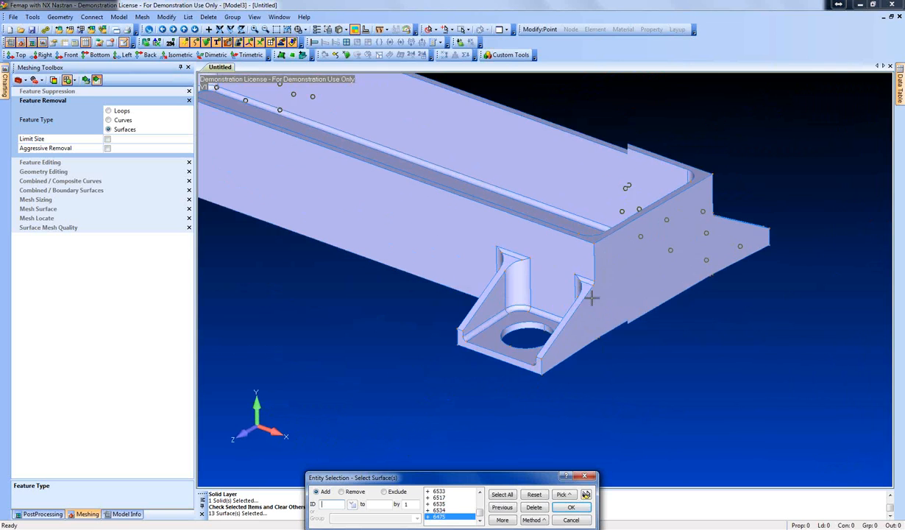
click(586, 281)
click(579, 290)
middle_drag(546, 364, 639, 402)
click(699, 430)
click(694, 402)
click(645, 378)
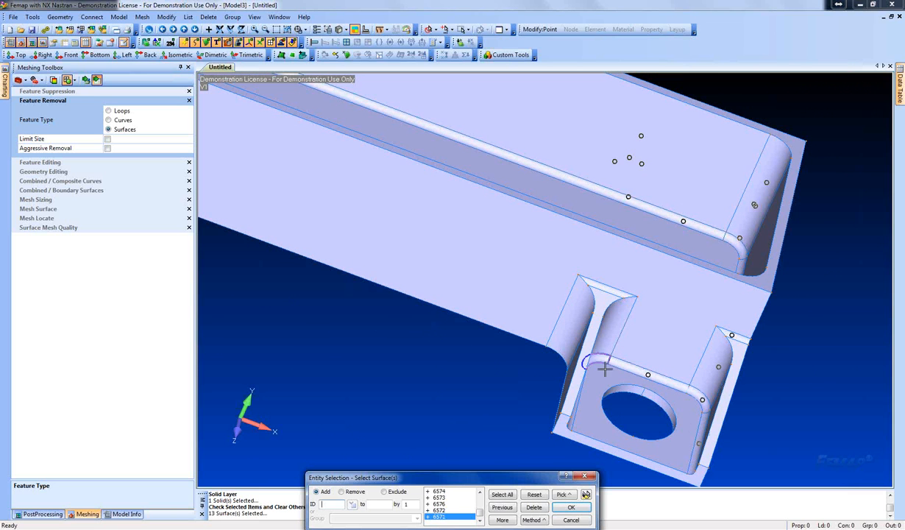
Add the remaining corner and inner gusset fillet faces of this foot, dropping the mistakenly picked surface from the selection
click(605, 368)
middle_drag(581, 385, 512, 385)
click(510, 385)
click(548, 289)
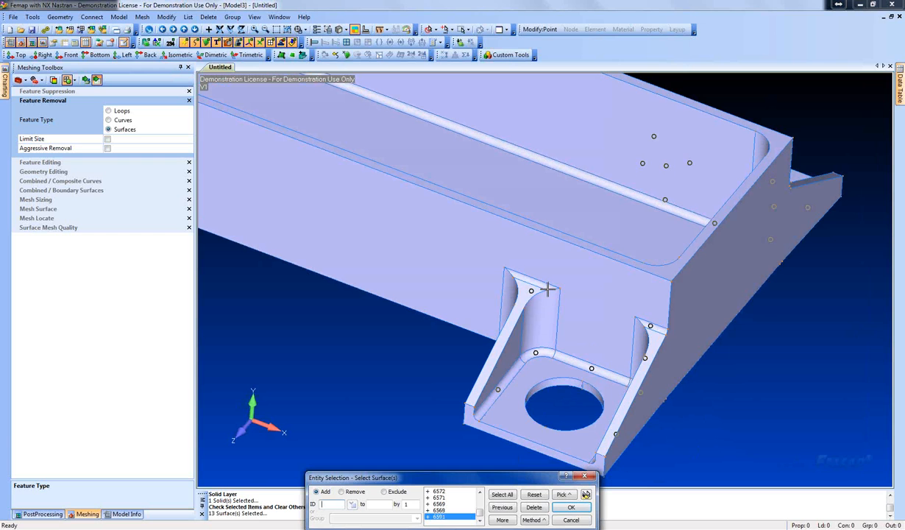
click(534, 507)
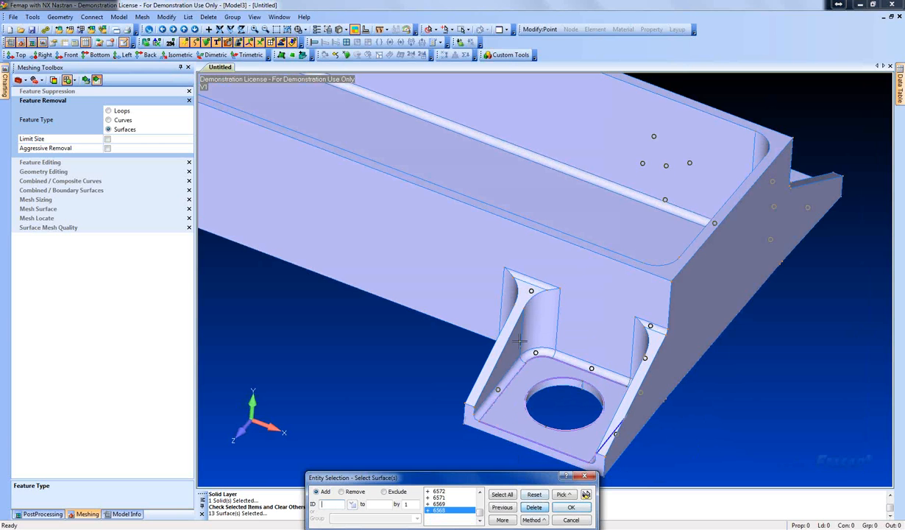
click(536, 289)
click(566, 433)
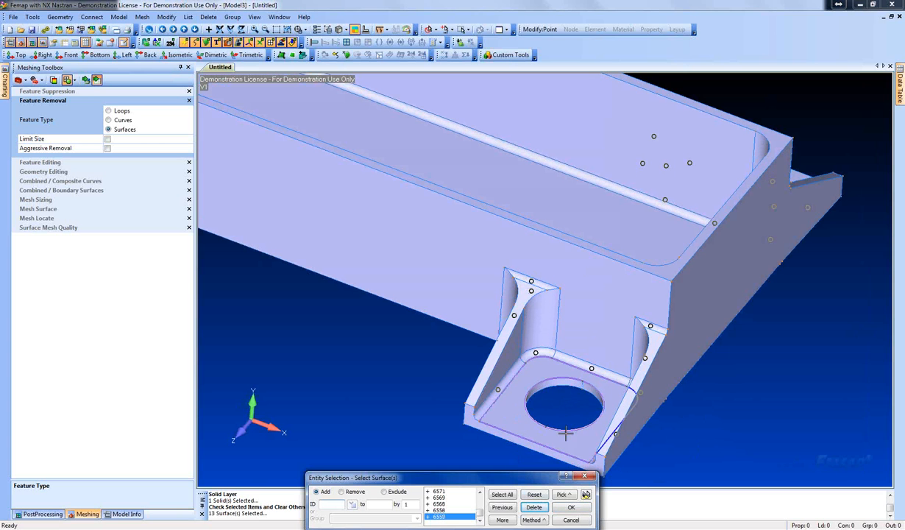
Highlight the selection, add the missed fillet face on the far-end foot, and remove all selected surfaces
click(586, 494)
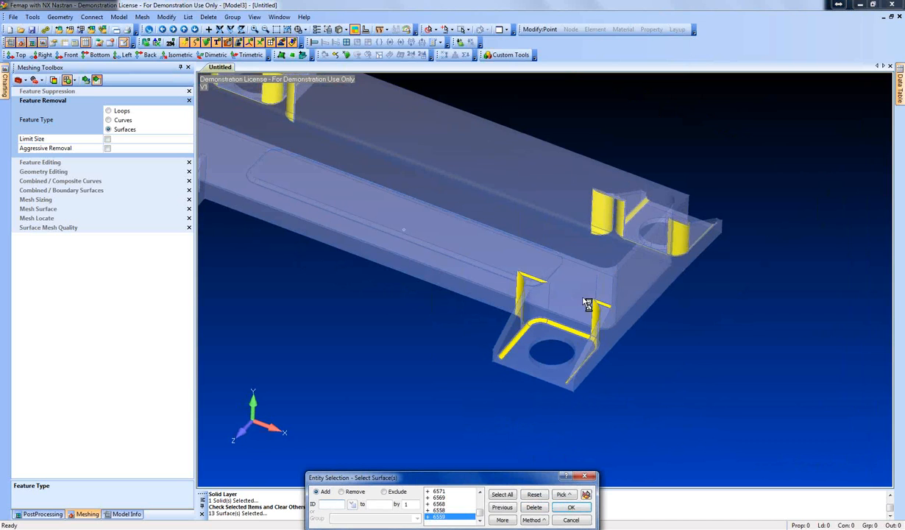
scroll(538, 304, up, 2)
click(542, 343)
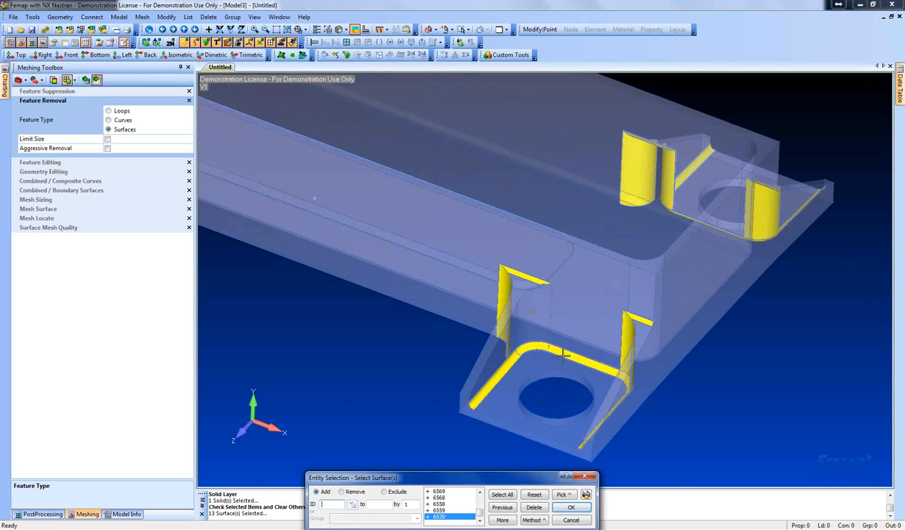
middle_drag(570, 352, 449, 298)
scroll(552, 293, down, 3)
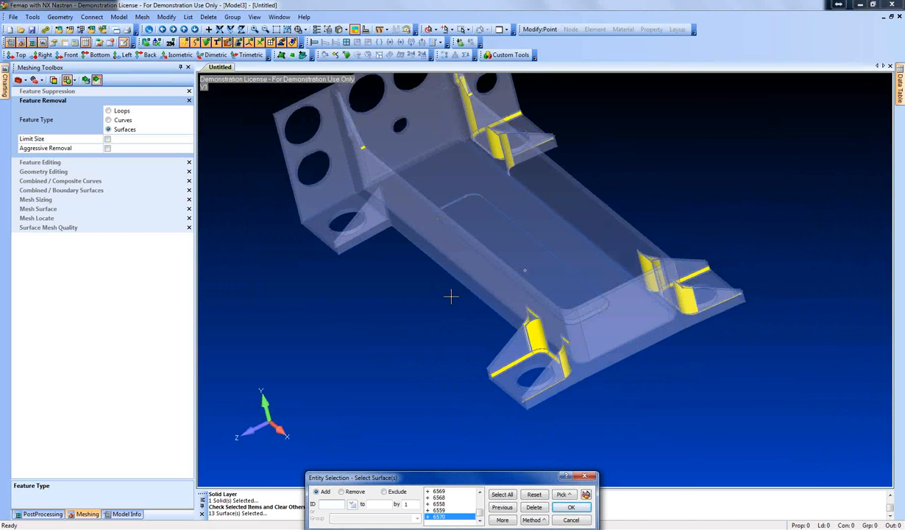
key(Return)
Select the stepped vertical fillet faces in one inner pocket corner and the floor fillet along the end plate
middle_drag(577, 295, 585, 225)
scroll(584, 225, up, 2)
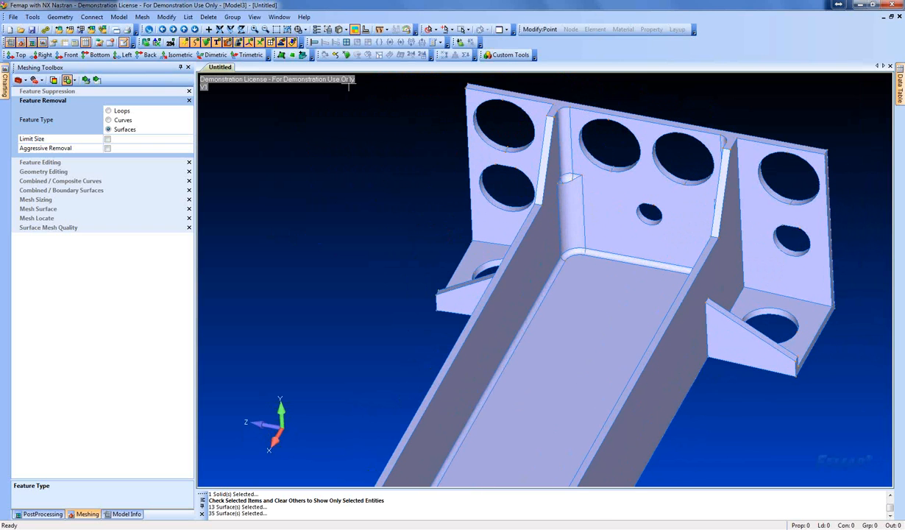
click(96, 81)
click(564, 141)
click(569, 179)
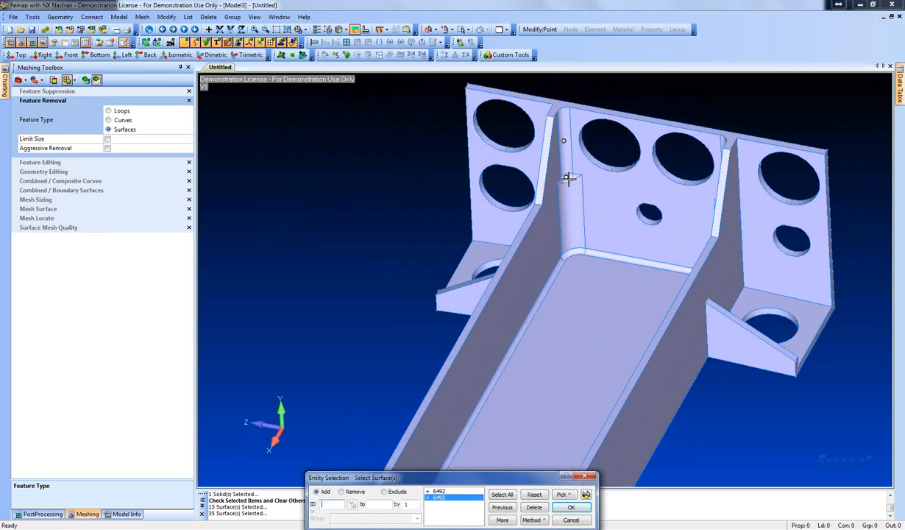
click(571, 178)
click(574, 179)
click(570, 220)
click(575, 247)
click(603, 255)
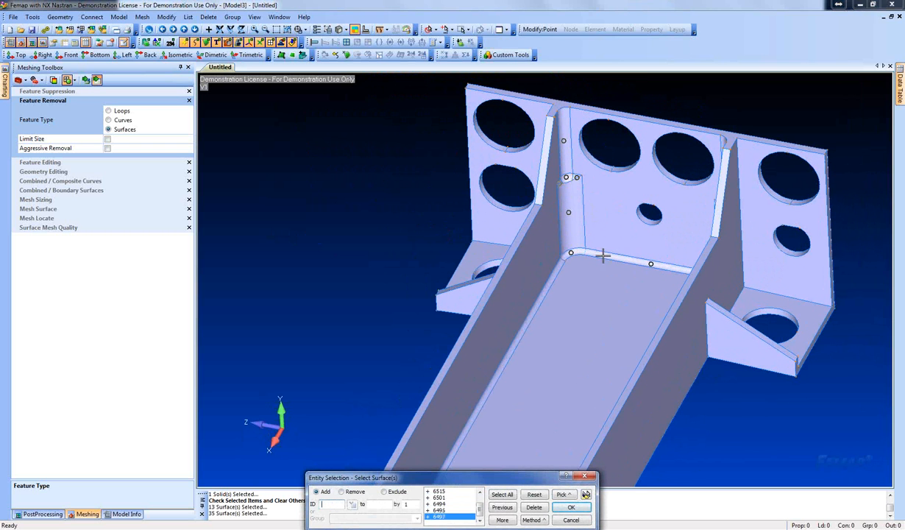
Add the stepped vertical fillet faces and floor corner blend of the opposite inner pocket corner to the selection
middle_drag(694, 269, 465, 206)
click(491, 209)
click(508, 178)
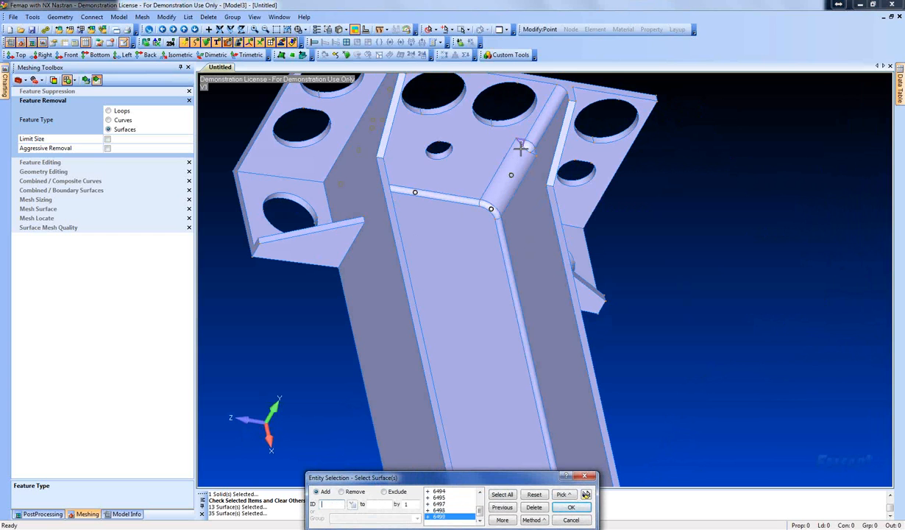
click(522, 145)
click(533, 137)
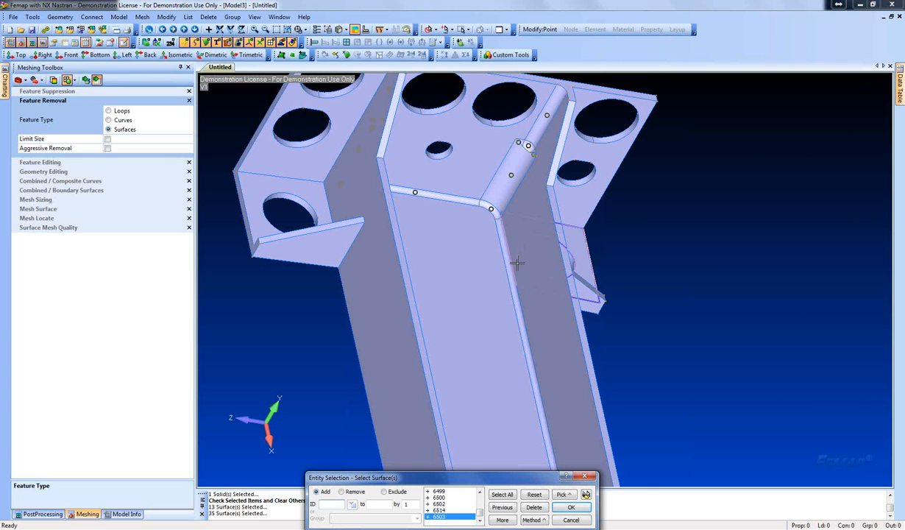
Try to remove the selected inner pocket corner and floor fillet surfaces together, then dismiss the message
ctrl+middle_drag(519, 263, 523, 170)
click(538, 281)
key(Return)
key(super)
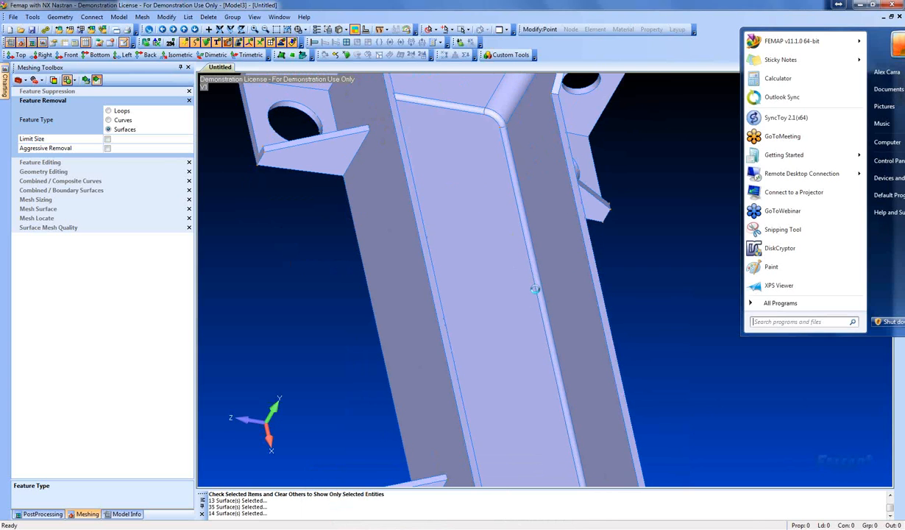
click(448, 281)
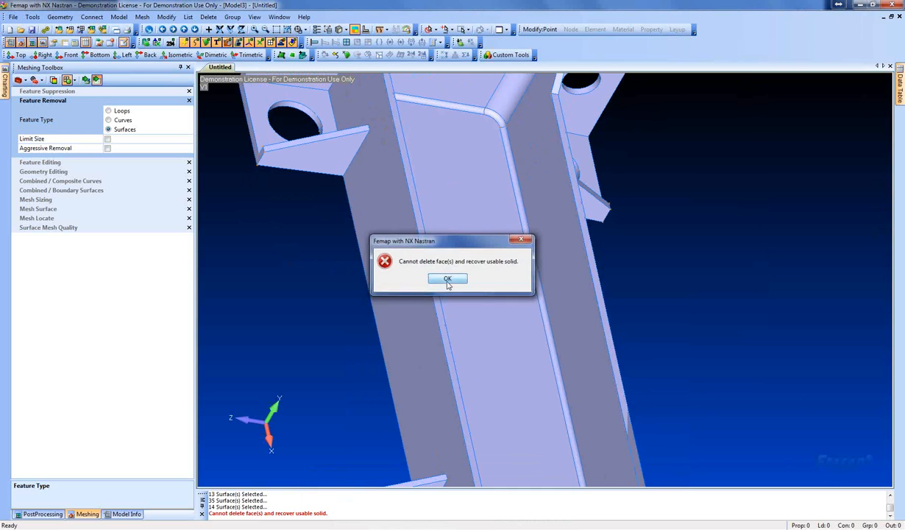
Undo the last feature removal on the bracket
middle_drag(596, 306, 610, 274)
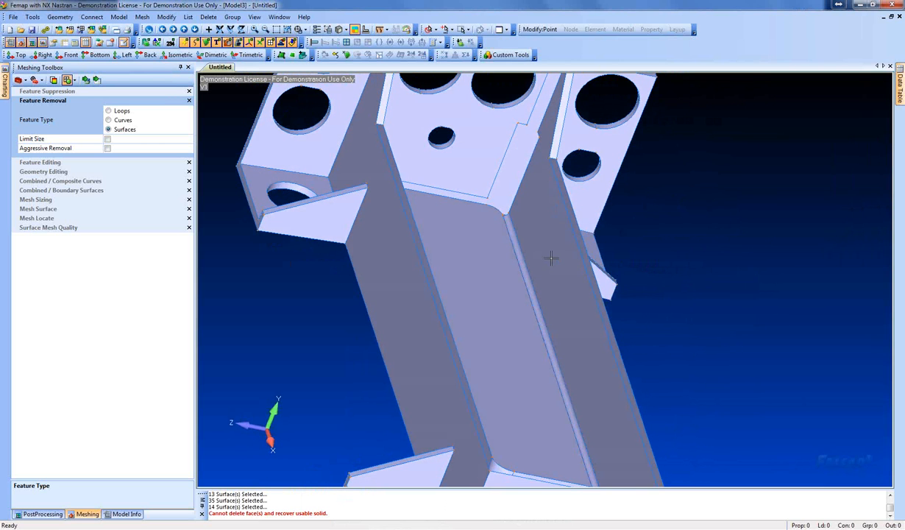
key(ctrl+z)
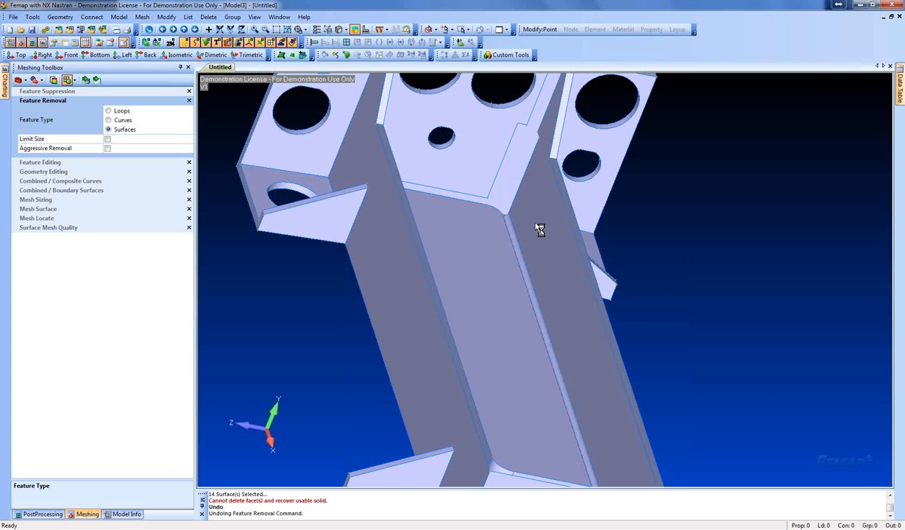
middle_drag(529, 216, 517, 271)
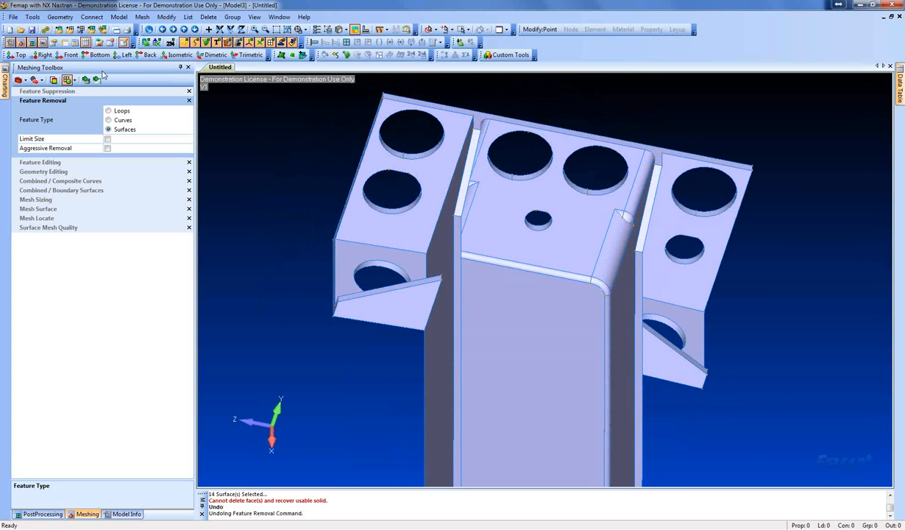
Start a surface removal and select the stepped vertical fillet faces and floor corner blend in one inner pocket corner beside the end plate
click(96, 80)
middle_drag(410, 129, 586, 186)
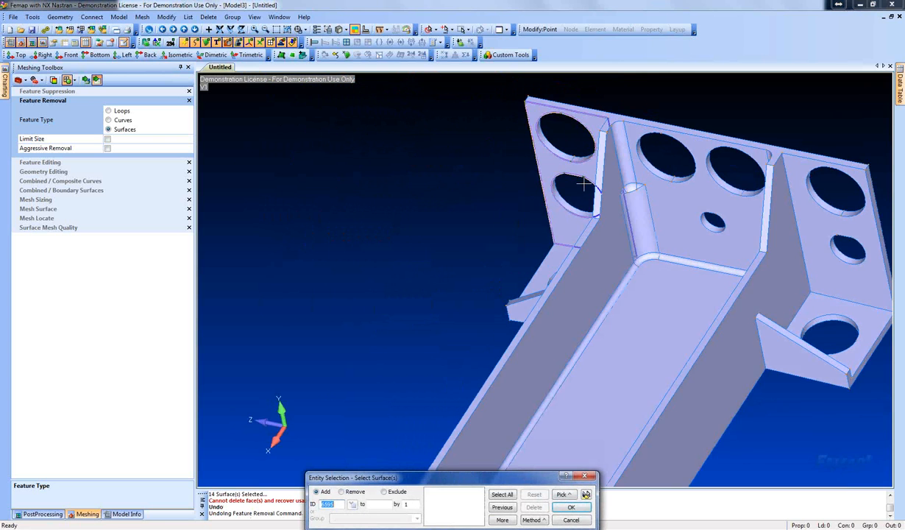
click(624, 168)
click(630, 187)
click(627, 190)
click(639, 189)
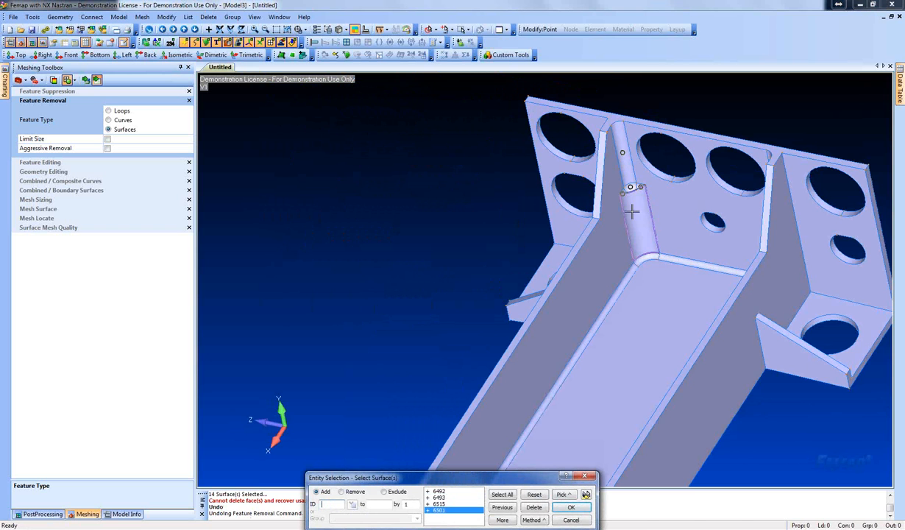
click(634, 220)
click(648, 254)
Add the floor fillet along the end plate and the stepped vertical fillet faces of the opposite pocket corner to the selection
mouse_move(658, 270)
middle_down()
mouse_move(708, 279)
mouse_move(558, 192)
middle_up()
click(544, 185)
click(621, 151)
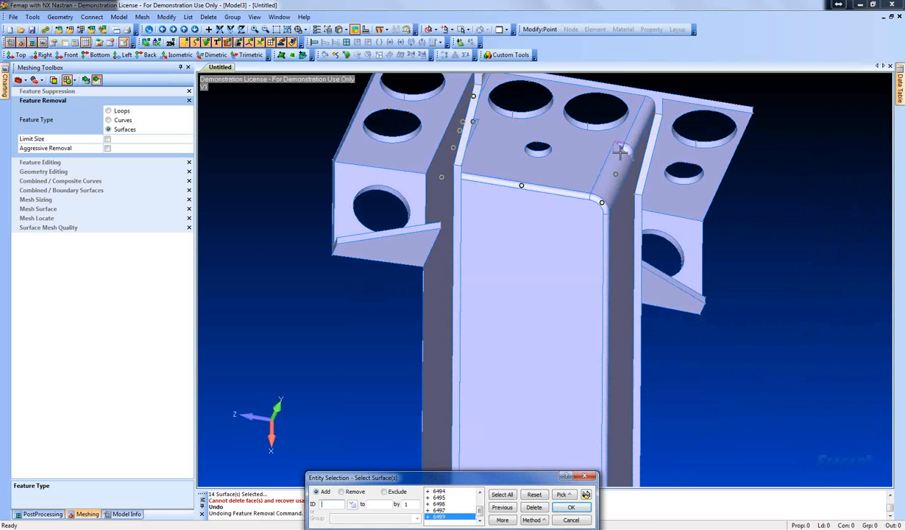
click(628, 153)
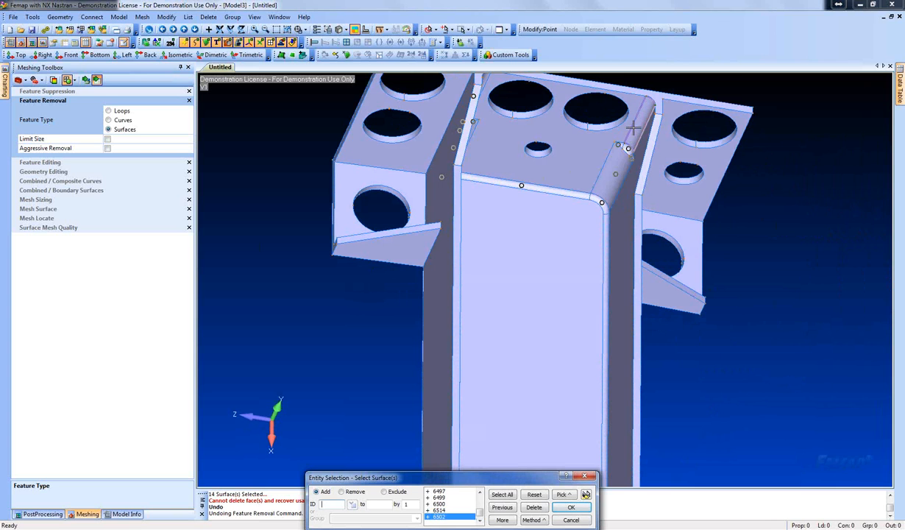
click(634, 134)
Add the floor fillets along both long side walls and the far end wall, including the far-end corner faces, to the selection
ctrl+middle_drag(590, 292, 610, 174)
click(610, 173)
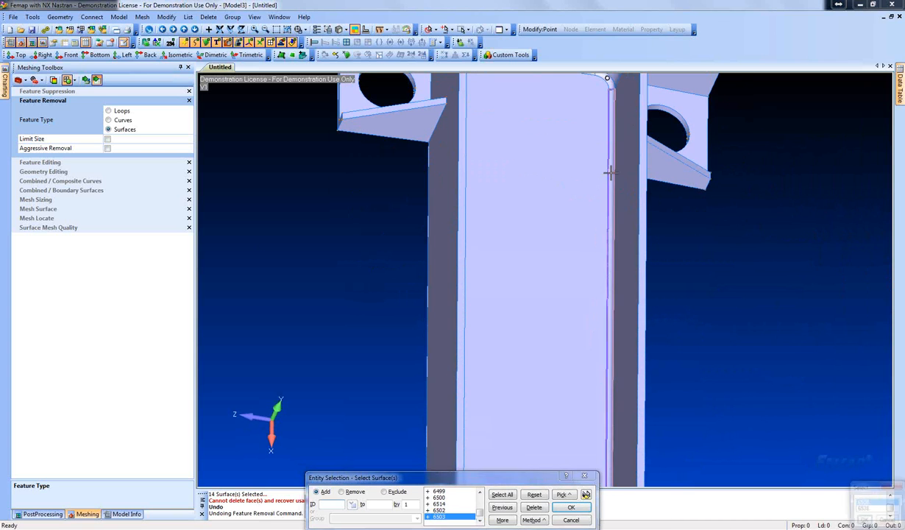
mouse_move(615, 277)
ctrl+middle_down()
mouse_move(621, 239)
mouse_move(590, 292)
mouse_move(598, 346)
mouse_move(502, 343)
mouse_move(464, 375)
ctrl+middle_up()
click(607, 347)
click(612, 352)
click(574, 358)
click(464, 375)
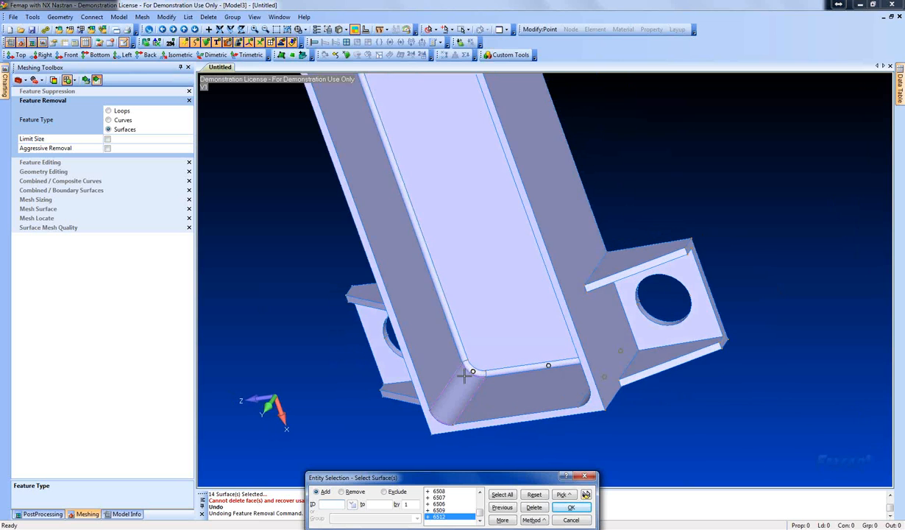
ctrl+middle_drag(448, 243, 513, 414)
click(413, 215)
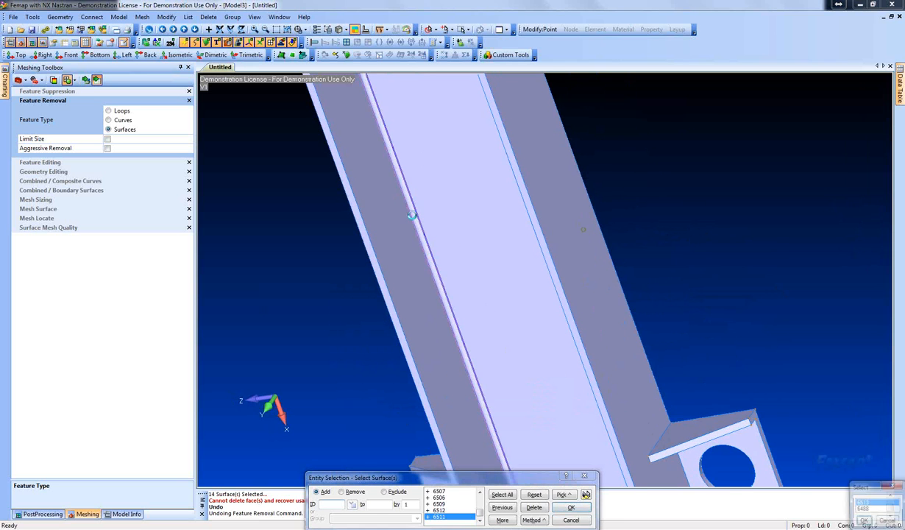
Highlight the selected pocket fillet surfaces and remove them all together
middle_drag(461, 208, 572, 424)
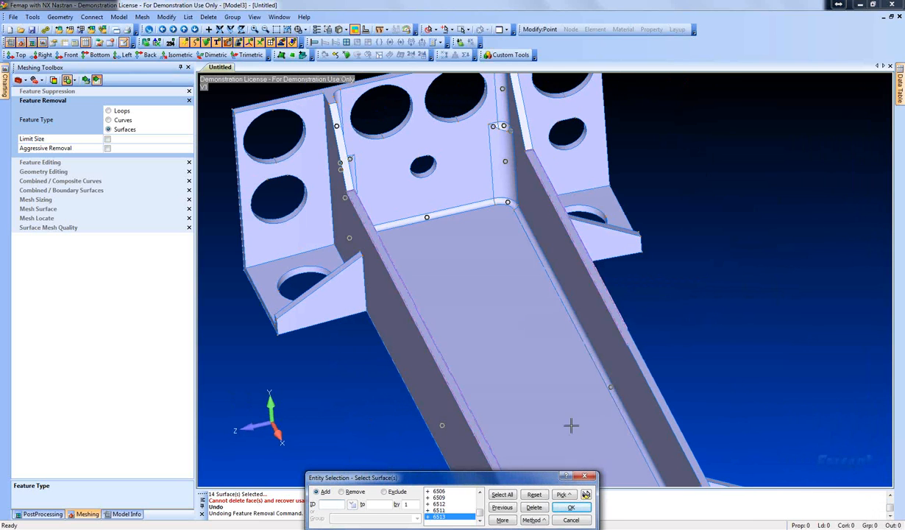
click(587, 496)
middle_drag(540, 317, 505, 313)
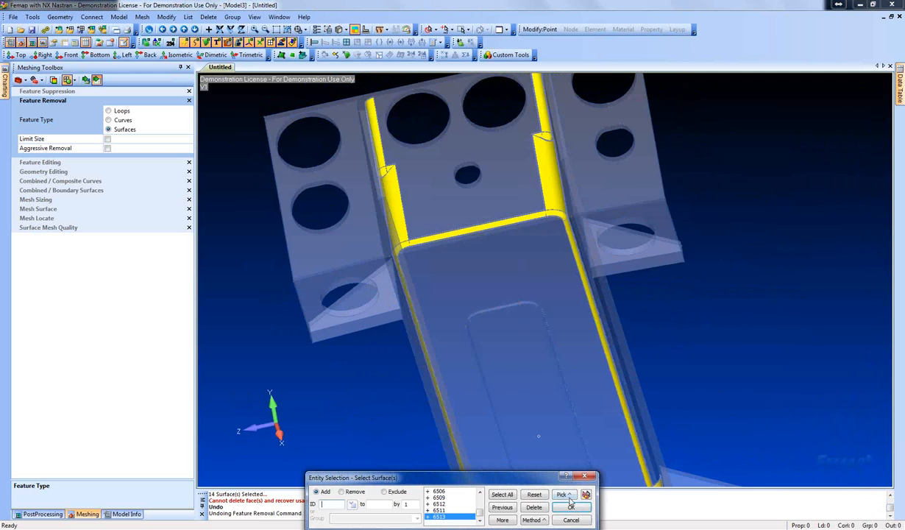
click(572, 507)
Inspect the bracket's underside for remaining fillets along the long edges and around the shallow recess
ctrl+middle_drag(520, 362, 528, 315)
scroll(488, 258, down, 4)
middle_drag(369, 223, 486, 184)
scroll(492, 200, up, 1)
ctrl+middle_drag(505, 242, 516, 268)
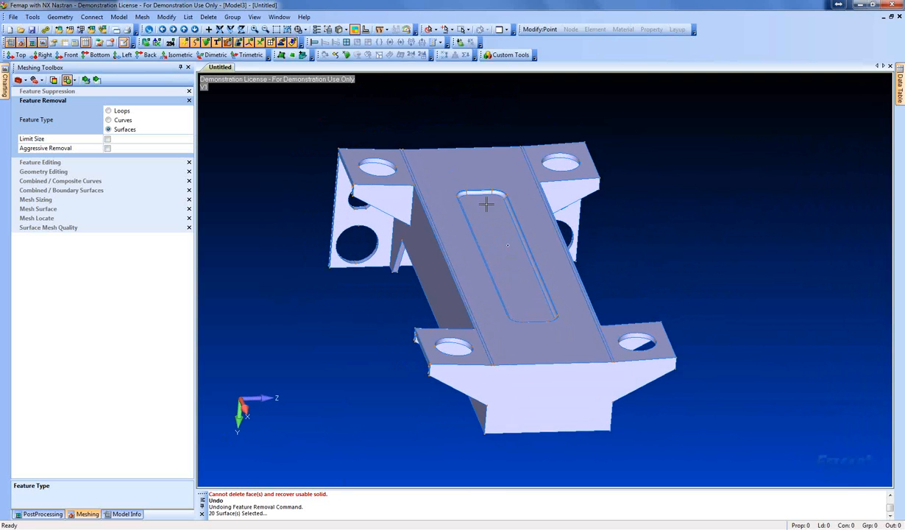
scroll(488, 208, up, 2)
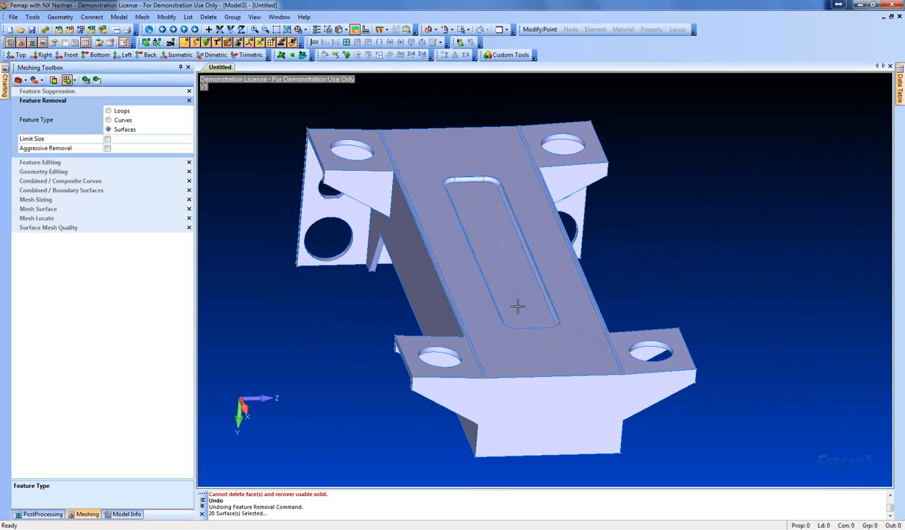
scroll(473, 273, up, 1)
scroll(466, 214, up, 2)
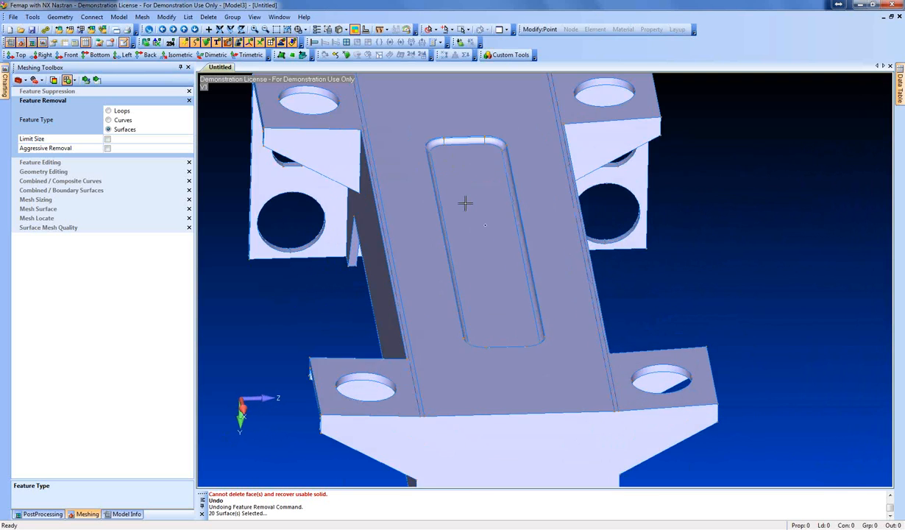
scroll(442, 148, up, 1)
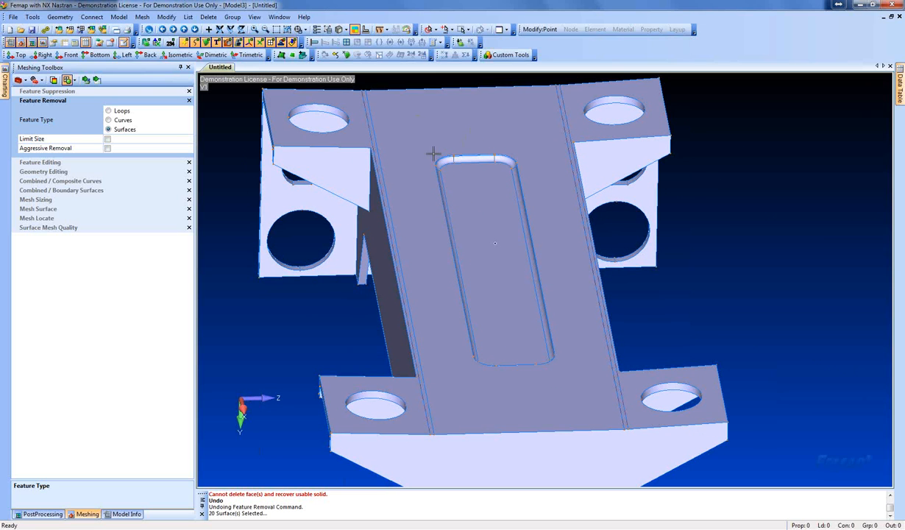
ctrl+middle_drag(435, 157, 468, 189)
ctrl+middle_drag(416, 233, 424, 191)
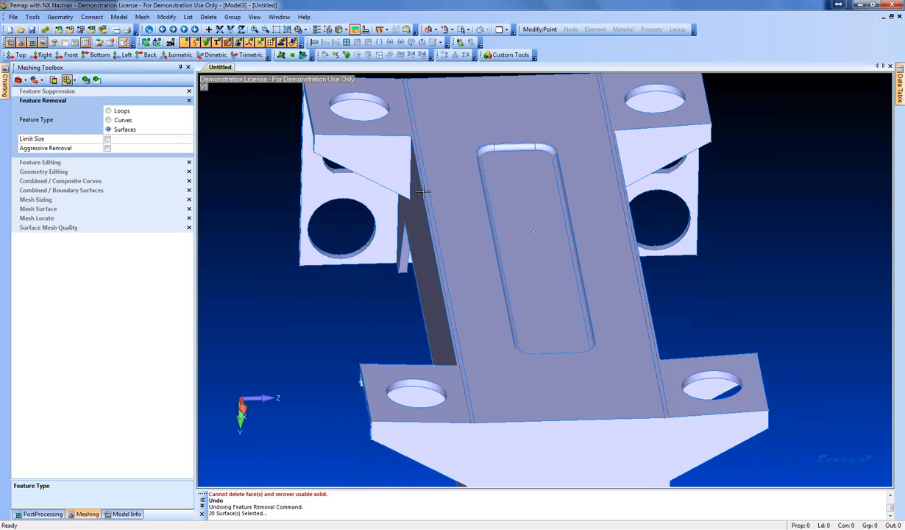
Start a surface removal and select both long edge fillets on the underside, one side fillet of the recess and its adjoining end fillets
click(95, 80)
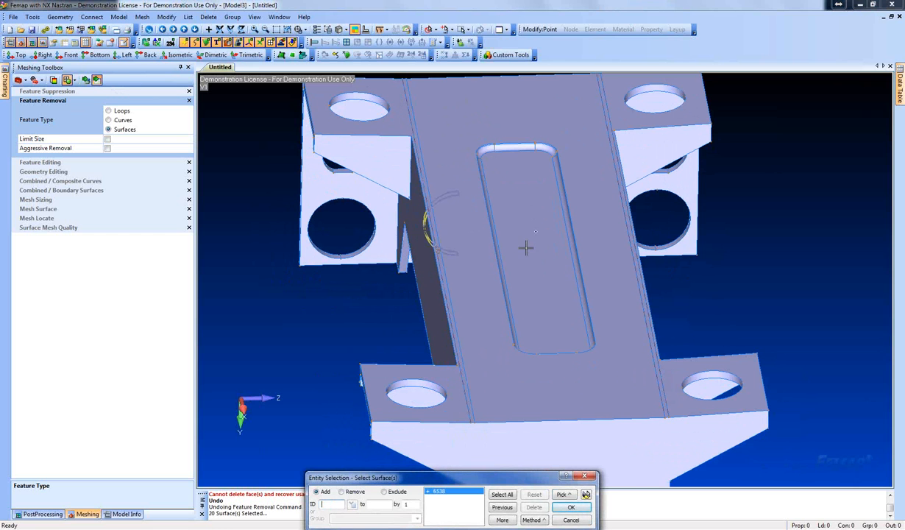
click(630, 247)
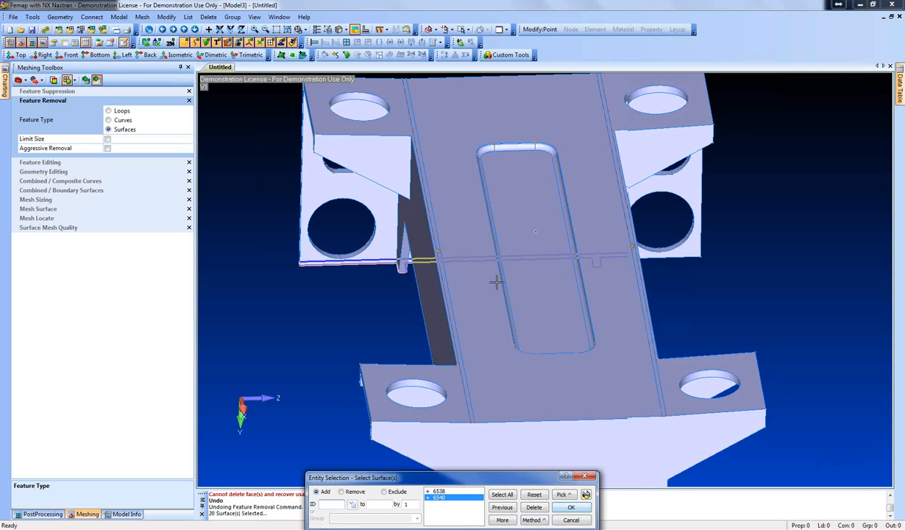
middle_drag(495, 279, 498, 242)
click(497, 252)
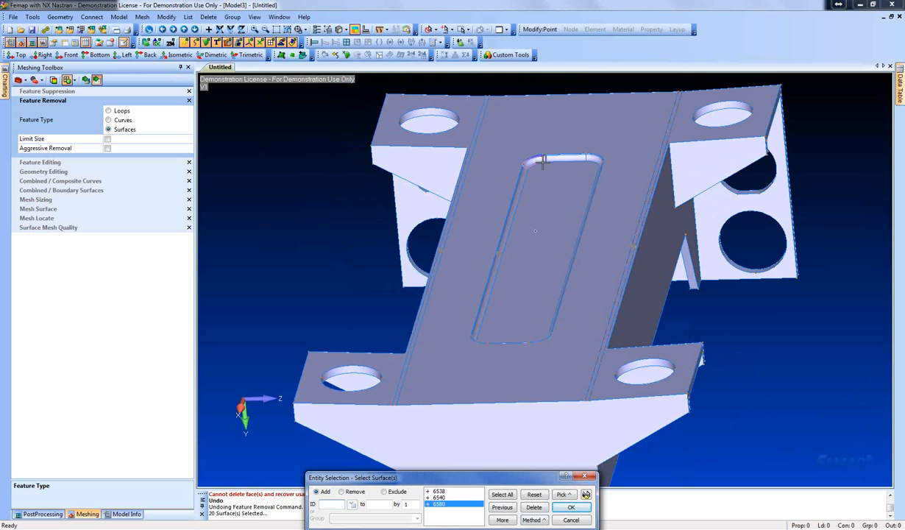
click(524, 160)
click(554, 156)
Add the remaining fillets around the underside recess to the selection and remove all selected surfaces
middle_drag(567, 183, 515, 145)
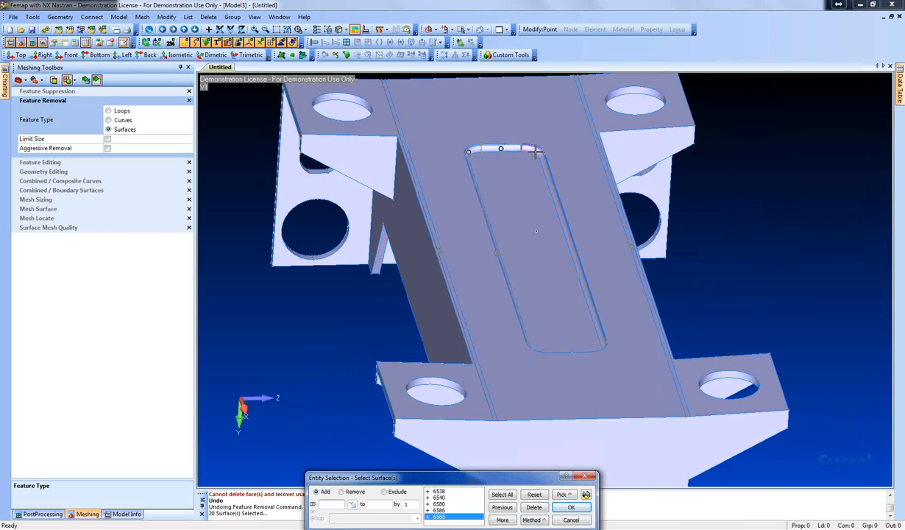
click(565, 258)
middle_drag(566, 259, 586, 290)
click(556, 300)
click(539, 297)
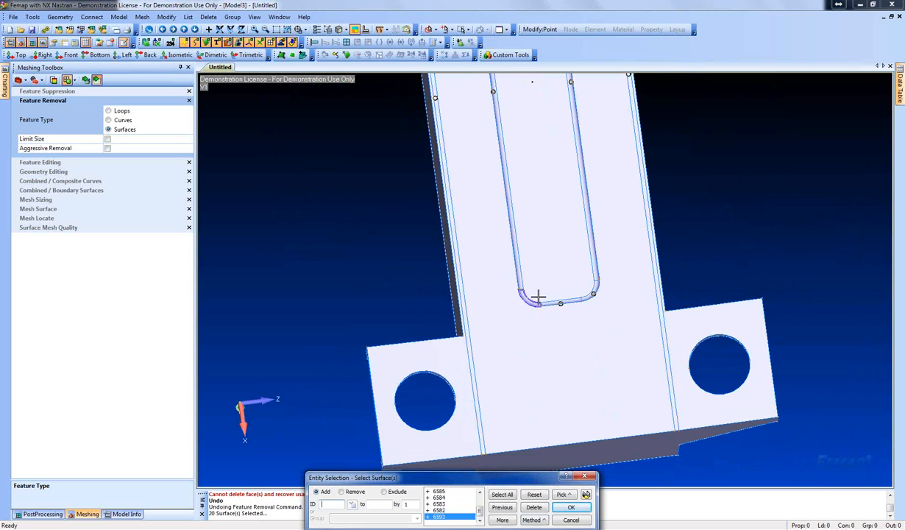
key(Return)
Remove the four rounded vertical corner surfaces of the underside recess
middle_drag(521, 271, 496, 214)
scroll(495, 214, up, 4)
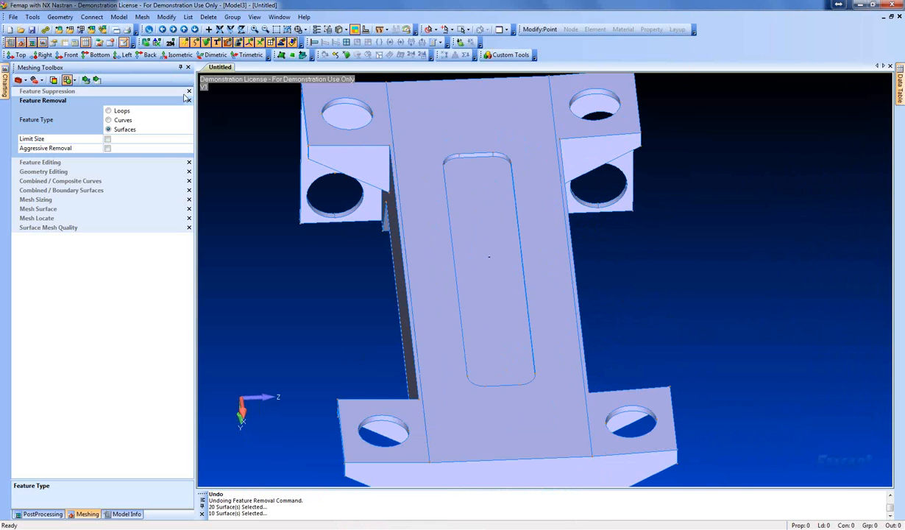
click(96, 80)
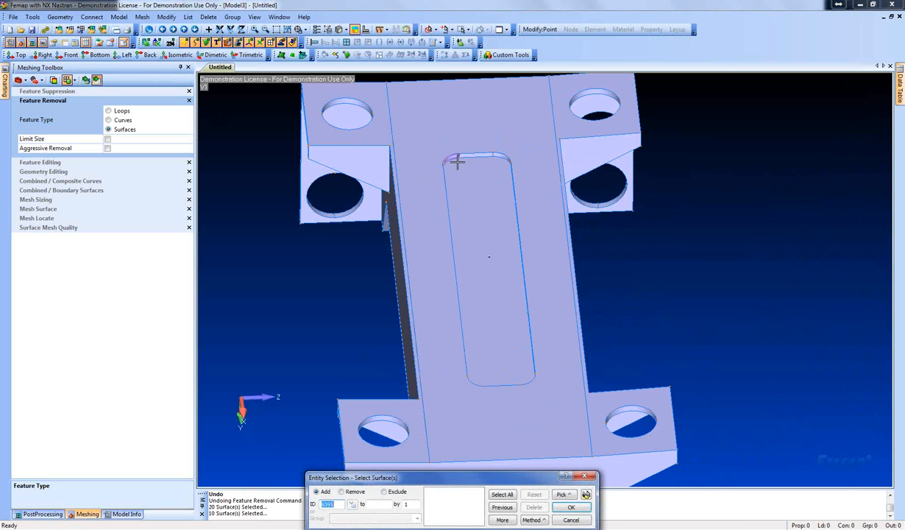
click(497, 157)
click(499, 158)
middle_drag(522, 330, 370, 315)
click(551, 340)
click(508, 352)
key(Return)
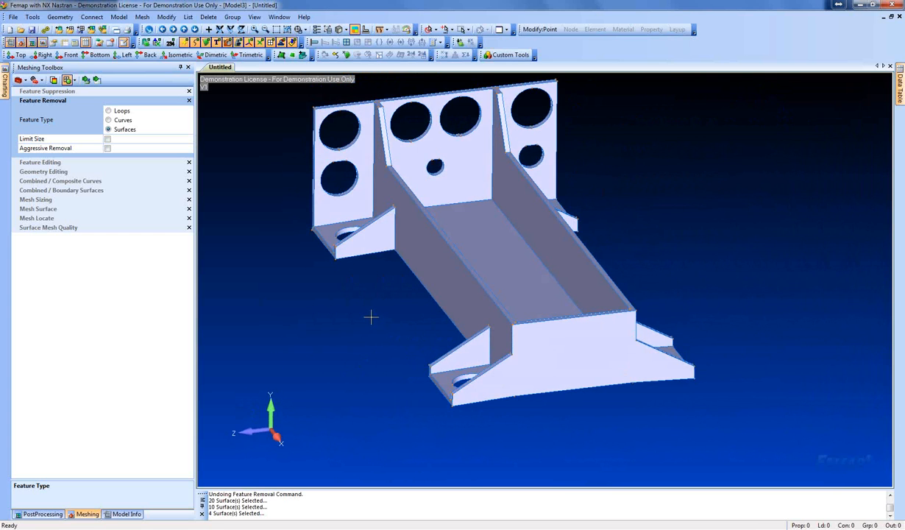
Create a layer titled Bracket Midsurfaces with ID 3 and make it visible
click(110, 515)
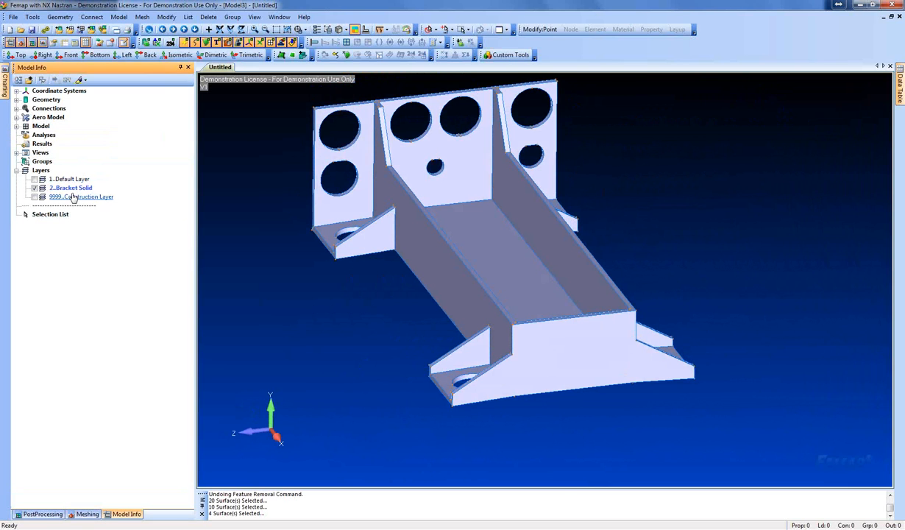
right_click(102, 188)
click(95, 198)
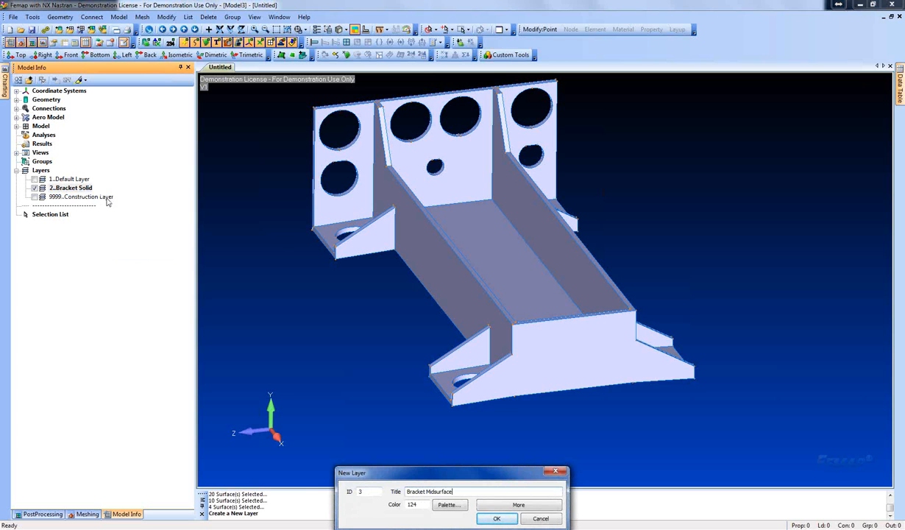
key(Return)
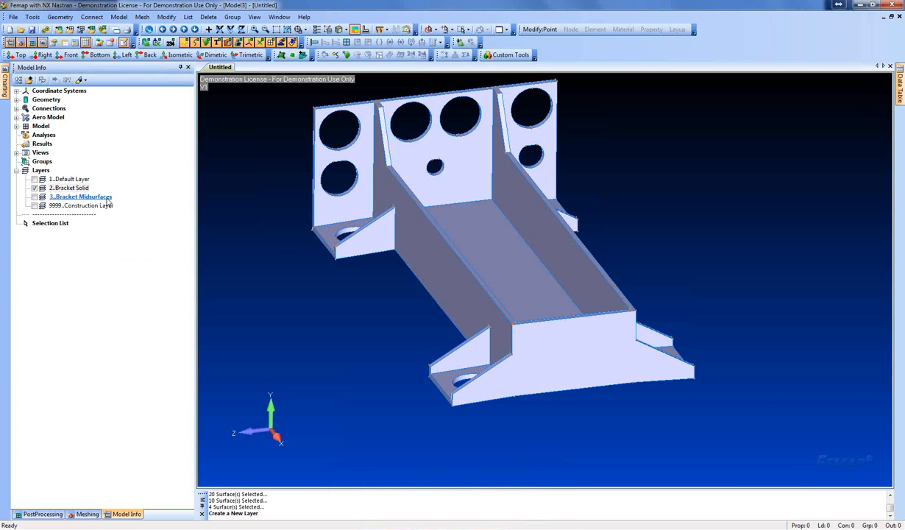
click(35, 196)
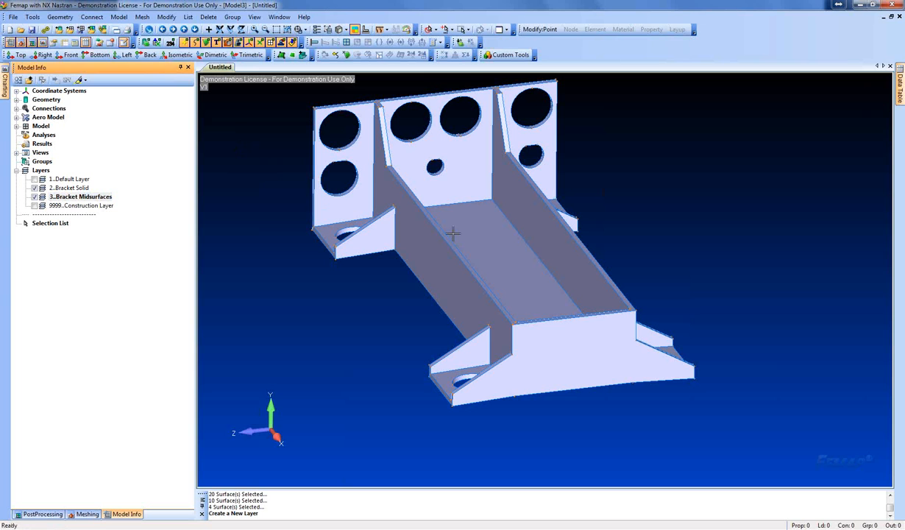
Start automatic midsurface generation and select every surface of the bracket solid
click(59, 16)
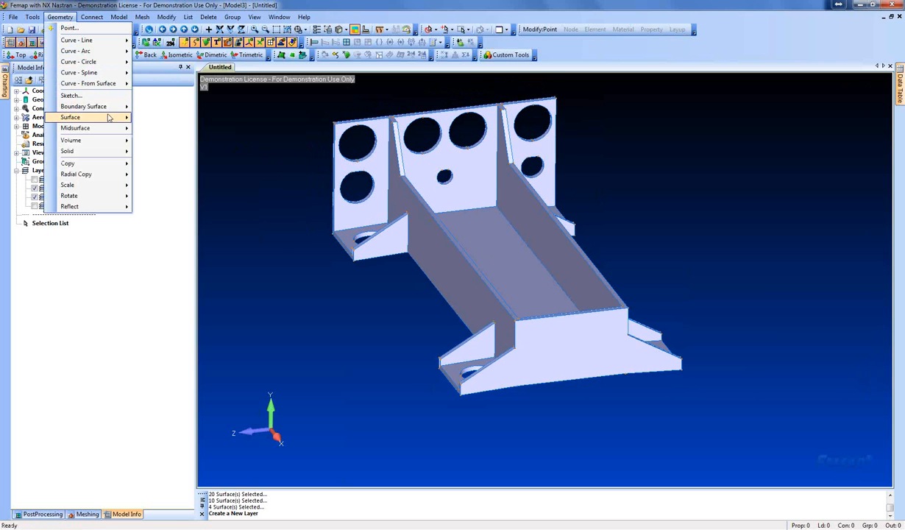
mouse_move(81, 128)
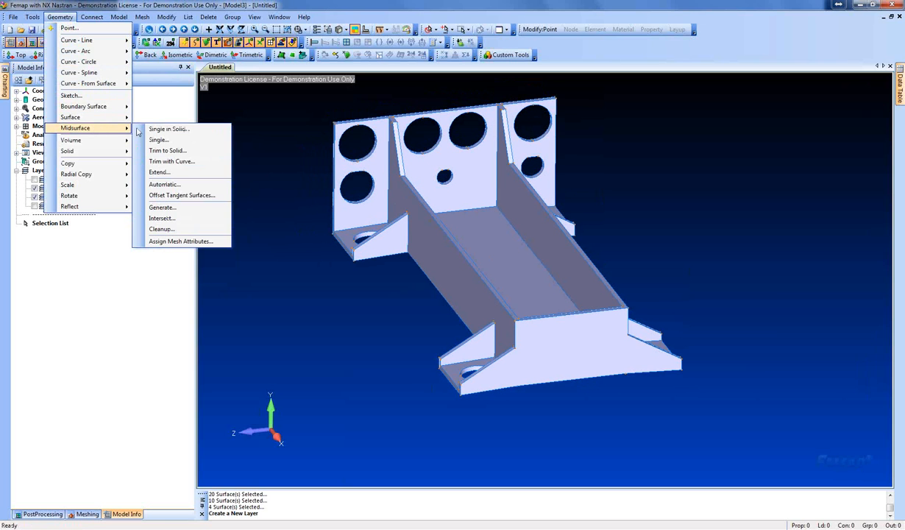
click(174, 188)
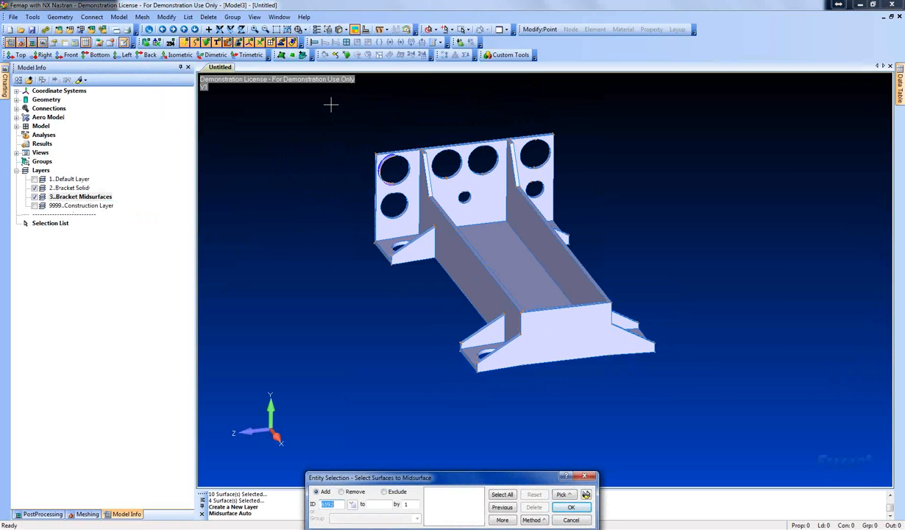
mouse_move(330, 104)
mouse_down()
mouse_move(519, 229)
mouse_move(762, 419)
mouse_move(760, 409)
mouse_up()
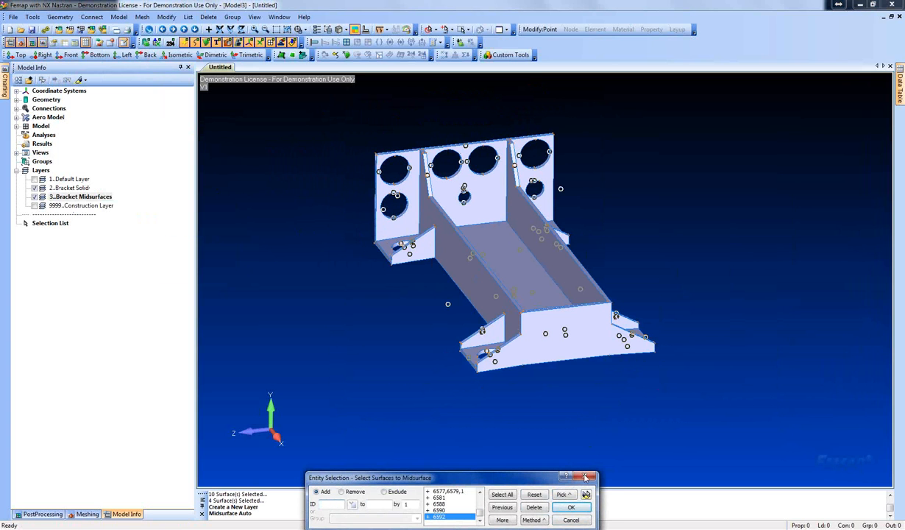
click(571, 508)
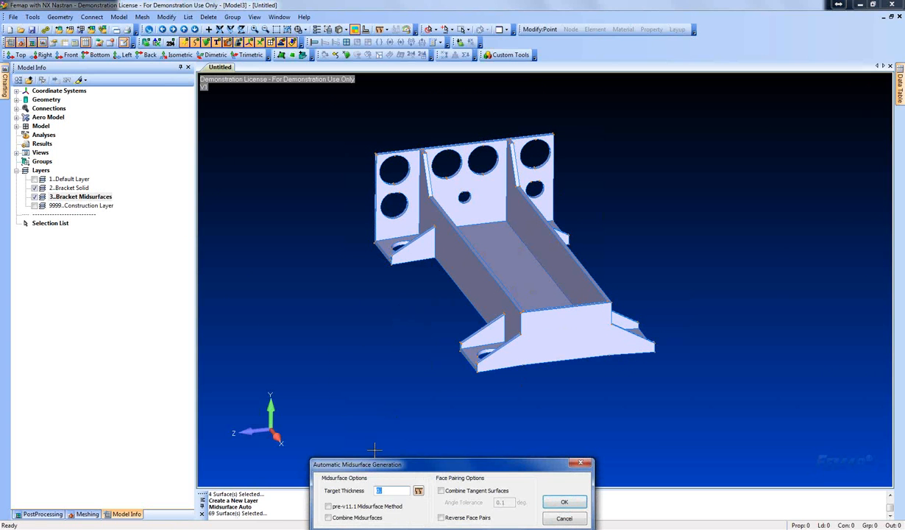
Set the target thickness by measuring across the end of the gusset on the near front foot, with snapping set to points
scroll(518, 380, up, 8)
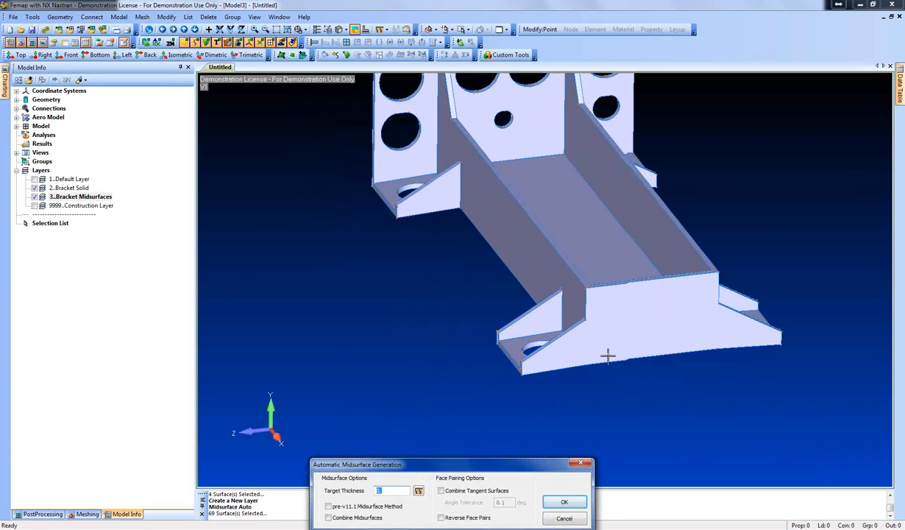
click(418, 491)
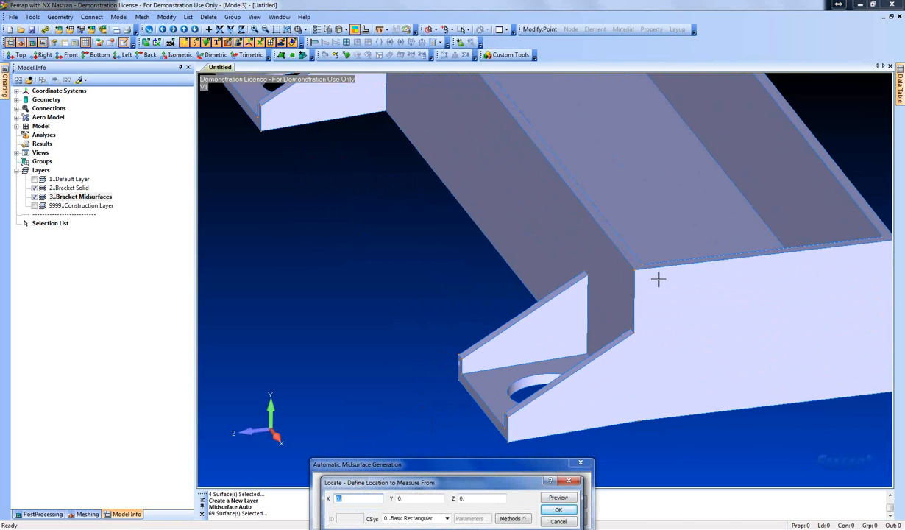
mouse_move(658, 279)
middle_down()
mouse_move(643, 270)
mouse_move(662, 275)
middle_up()
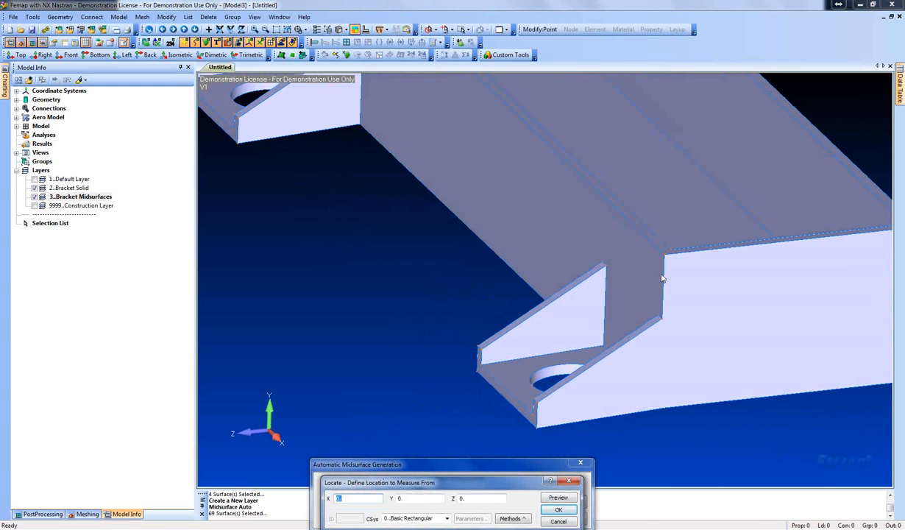
right_click(444, 324)
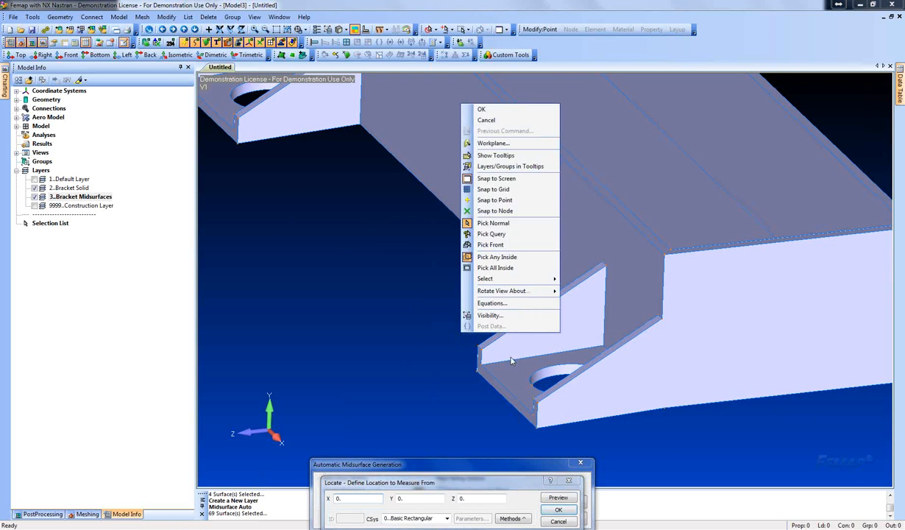
click(486, 193)
click(462, 330)
key(Return)
click(480, 348)
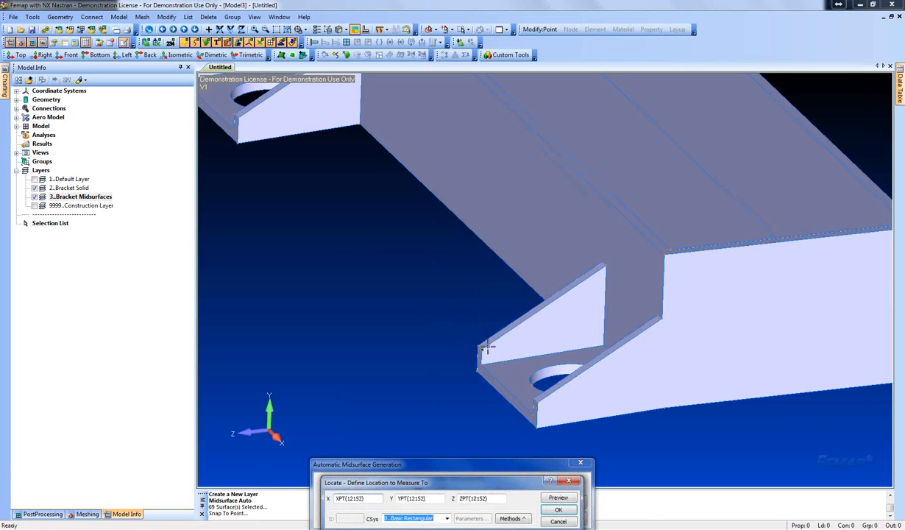
key(Return)
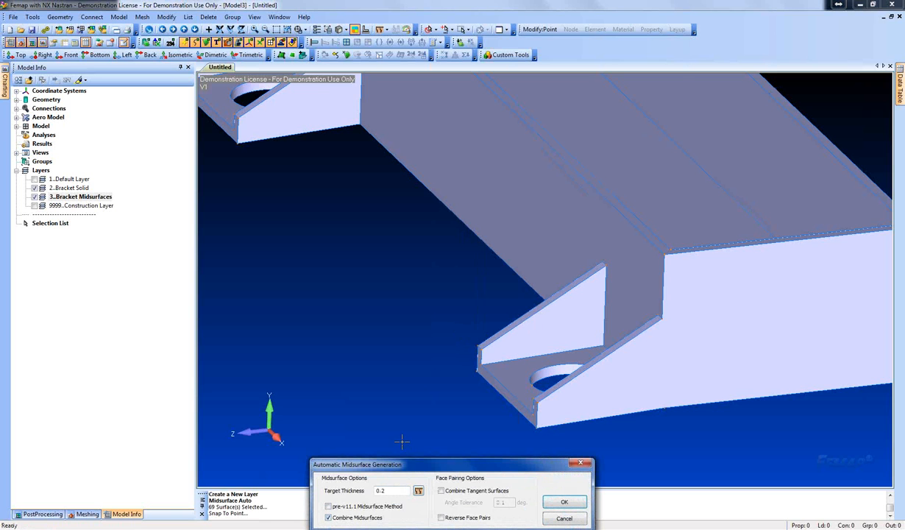
Generate the midsurfaces with target thickness 0.2 and Combine Midsurfaces enabled, and hide the Bracket Solid layer
scroll(531, 269, down, 5)
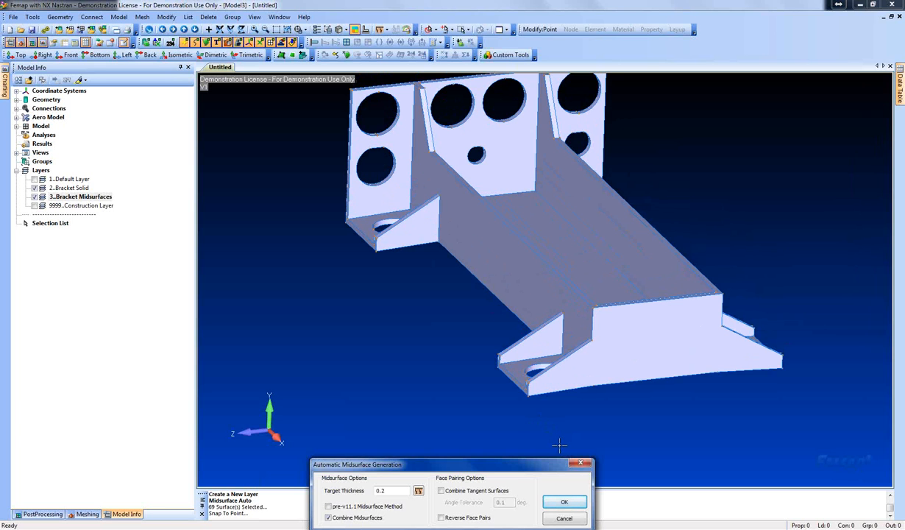
click(563, 503)
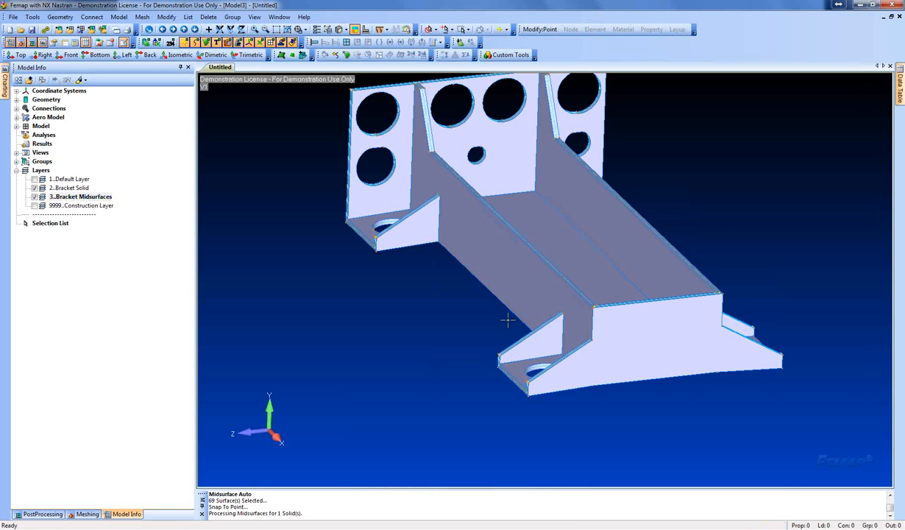
middle_drag(519, 305, 526, 284)
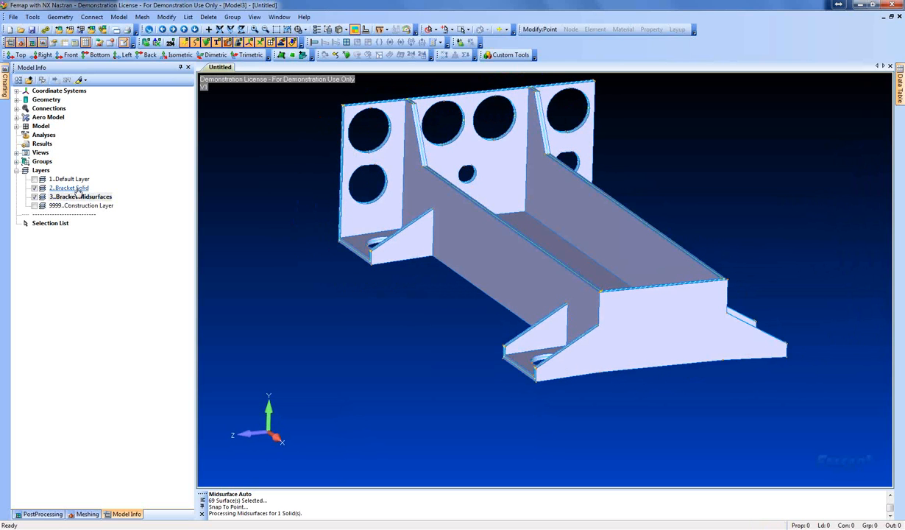
click(34, 188)
middle_drag(679, 270, 402, 234)
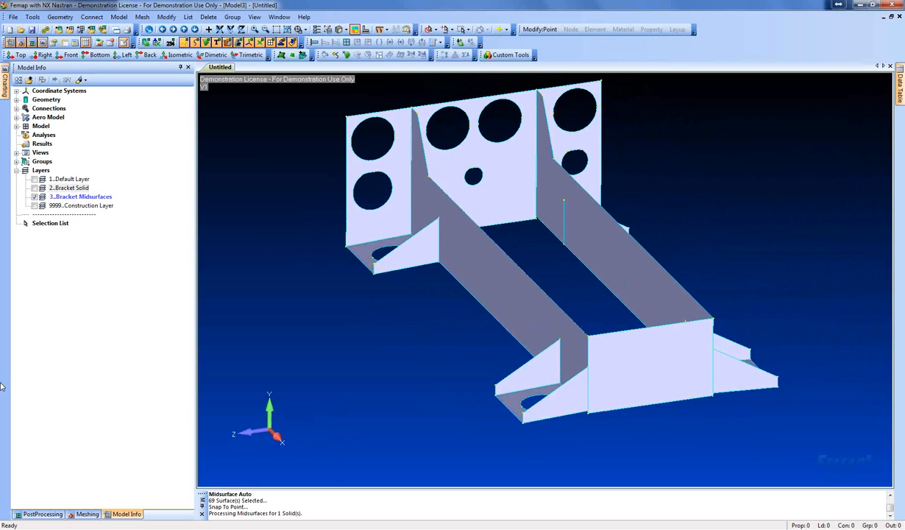
Inspect the free edges of the bracket midsurfaces with the entity locator, searching for curves, and turn the locator off
click(87, 514)
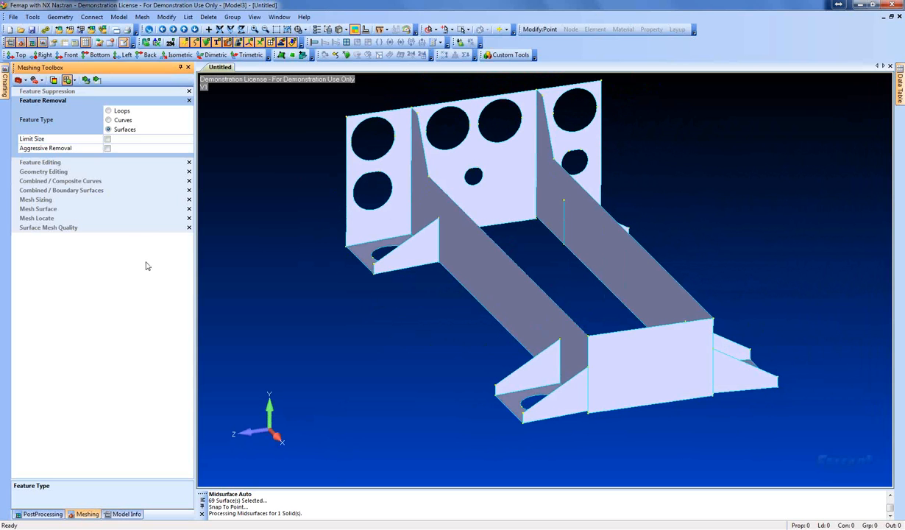
click(42, 81)
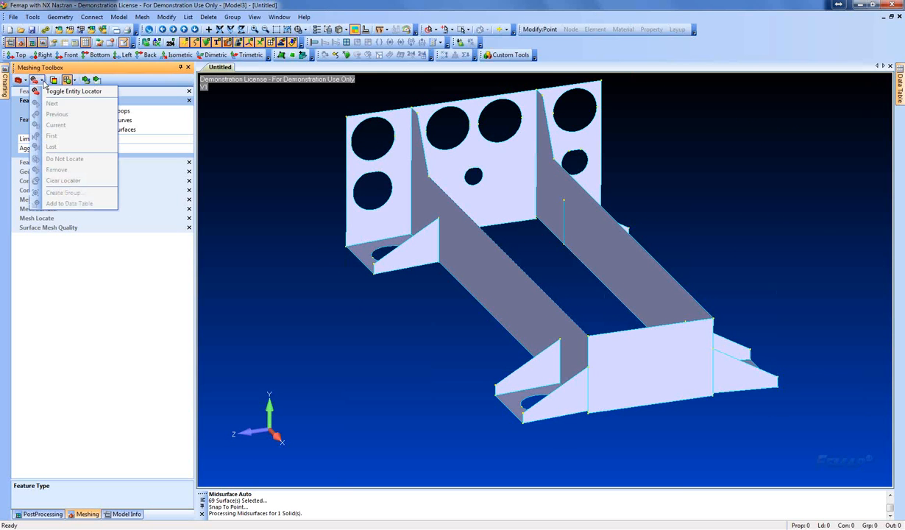
click(50, 92)
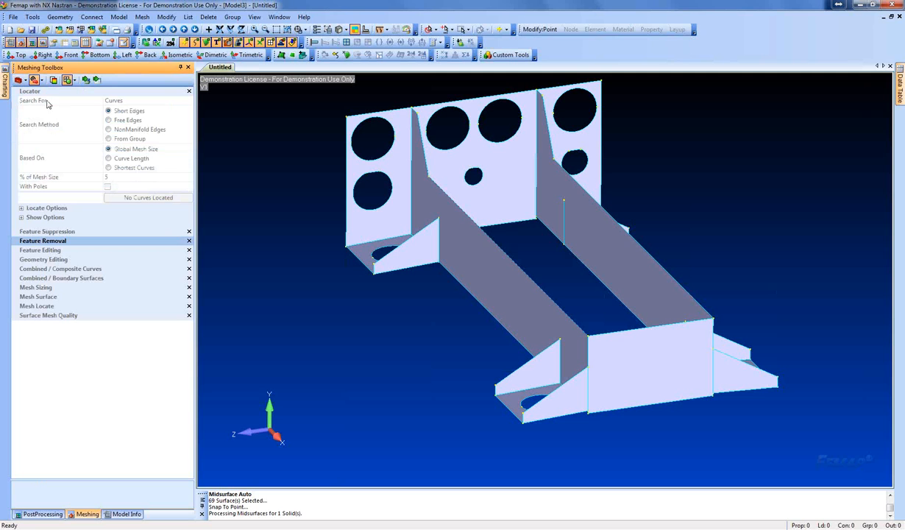
click(109, 120)
middle_drag(439, 334, 463, 358)
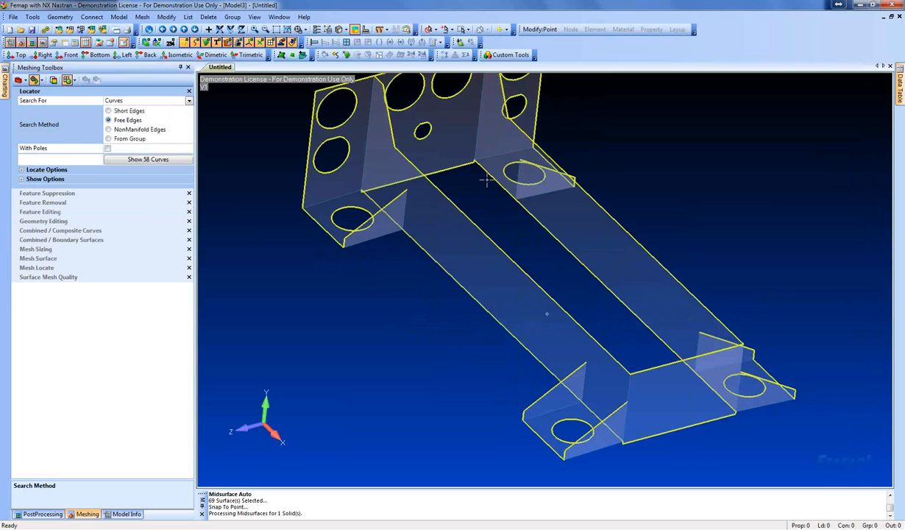
middle_drag(685, 376, 640, 352)
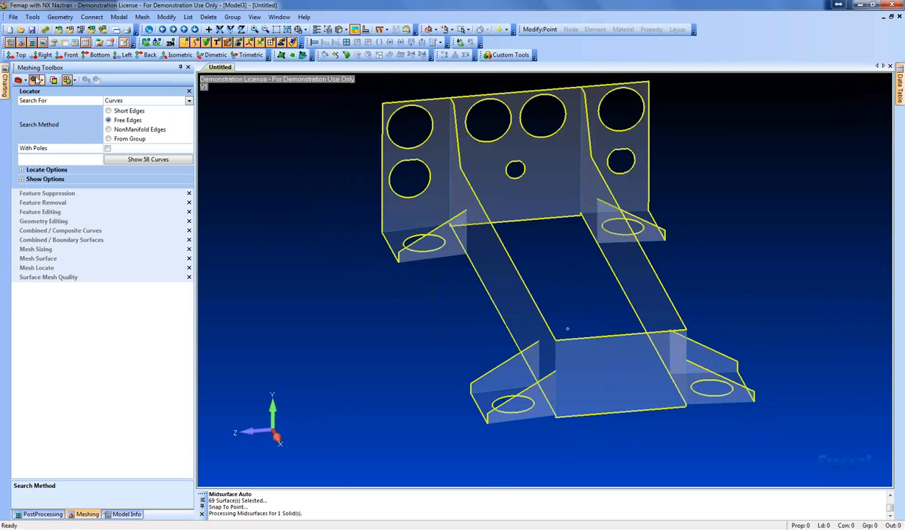
click(42, 80)
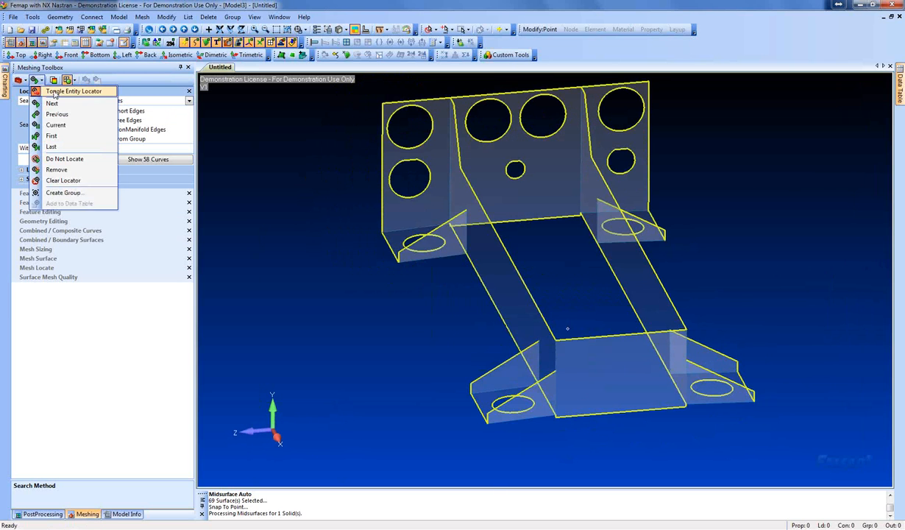
click(66, 89)
Examine the edges and corner where the long side wall midsurface meets the upright back plate
middle_drag(553, 334, 550, 312)
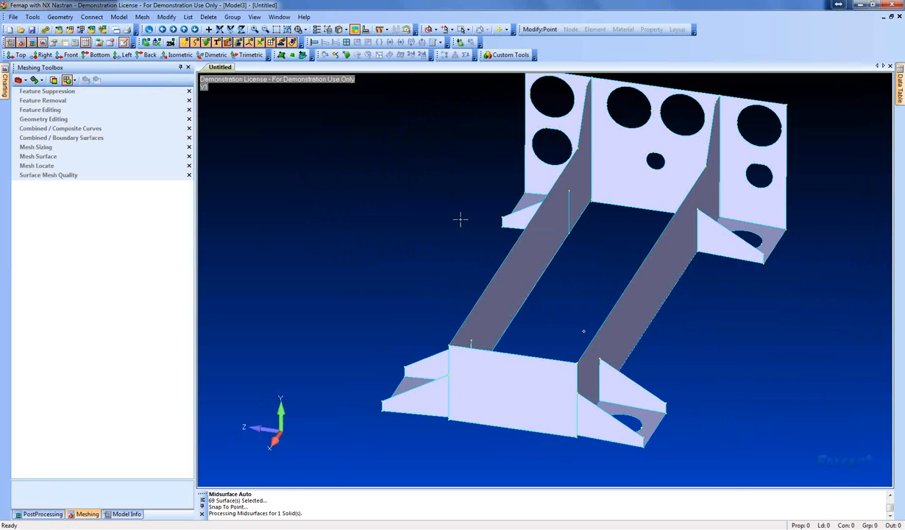
scroll(511, 253, up, 3)
middle_drag(490, 278, 526, 281)
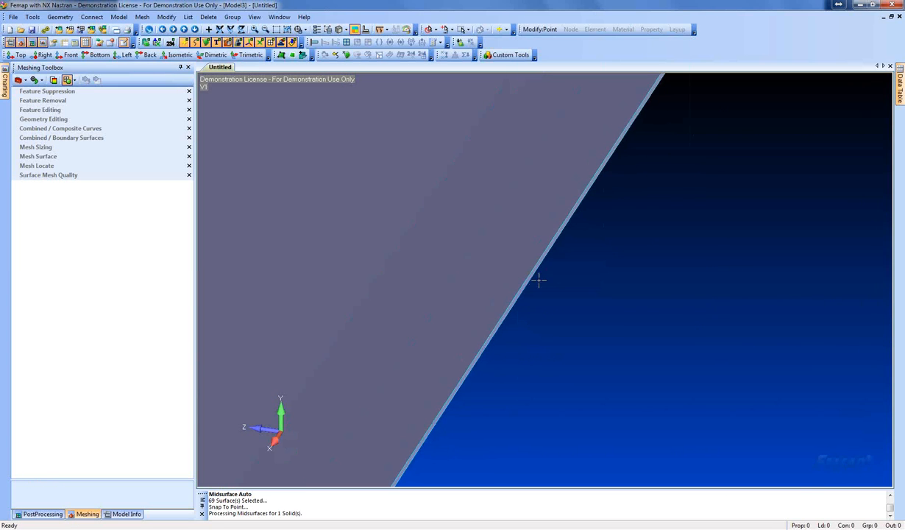
middle_drag(613, 322, 502, 176)
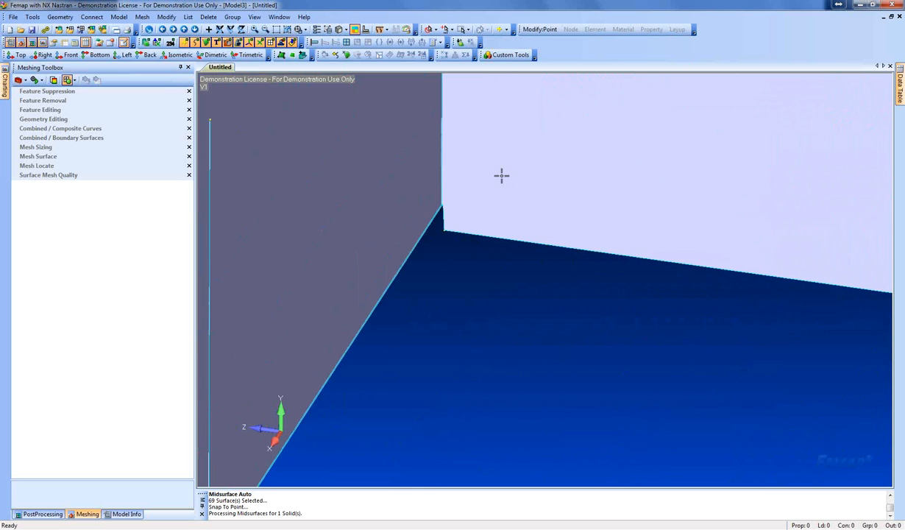
middle_drag(485, 225, 522, 308)
scroll(517, 294, down, 12)
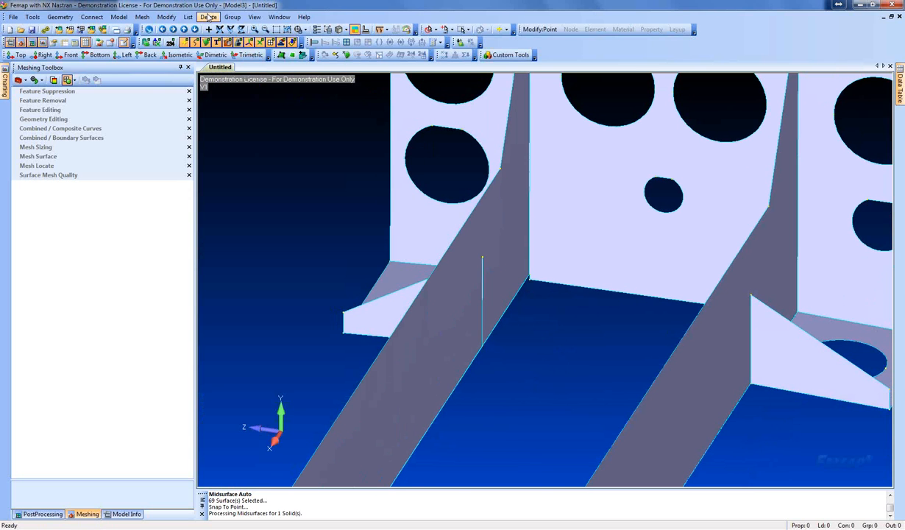
Delete four midsurfaces: one on each long side wall, the middle panel of the upright back plate and the front end panel
click(208, 17)
mouse_move(229, 50)
click(304, 85)
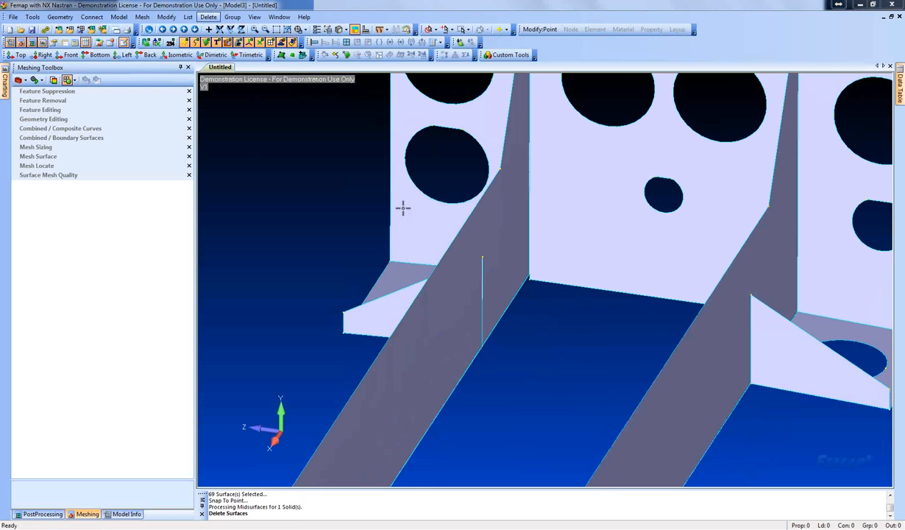
middle_drag(459, 418, 625, 332)
click(625, 331)
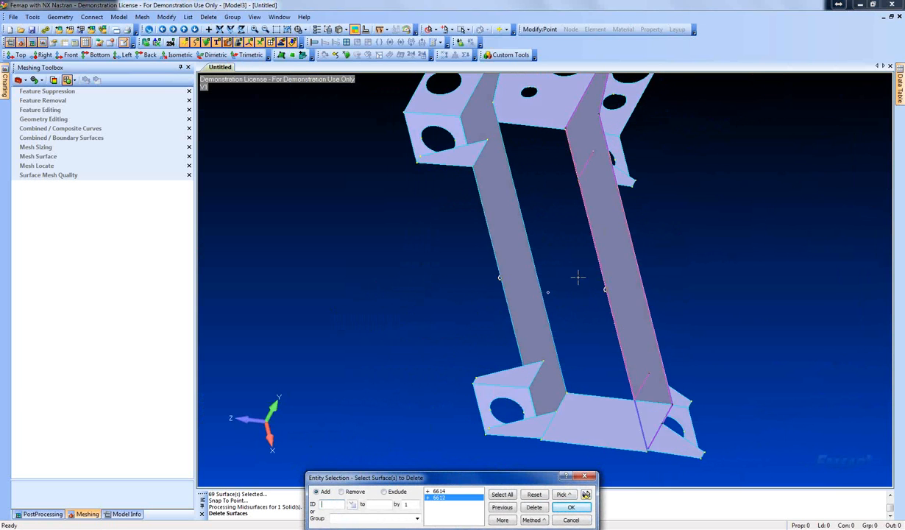
middle_drag(578, 277, 586, 137)
click(586, 138)
click(578, 396)
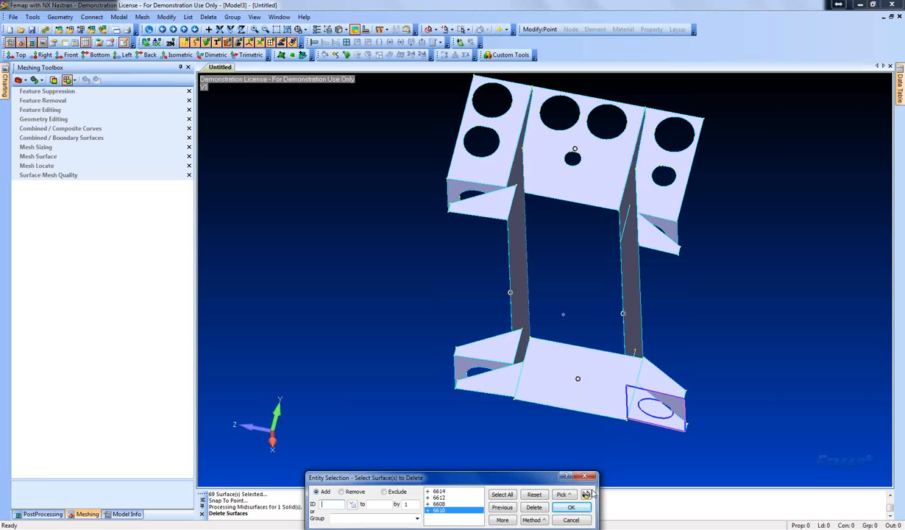
click(587, 495)
middle_drag(602, 324, 501, 311)
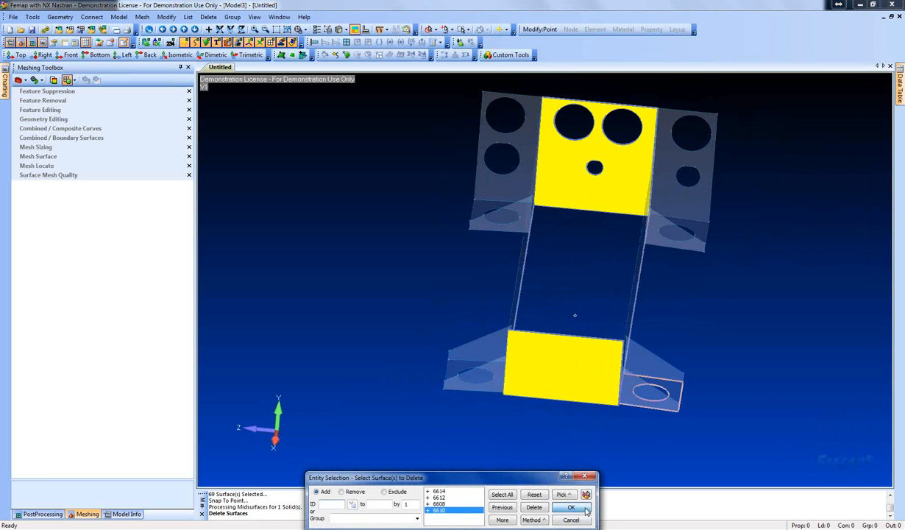
click(571, 507)
click(497, 282)
middle_drag(508, 287, 567, 270)
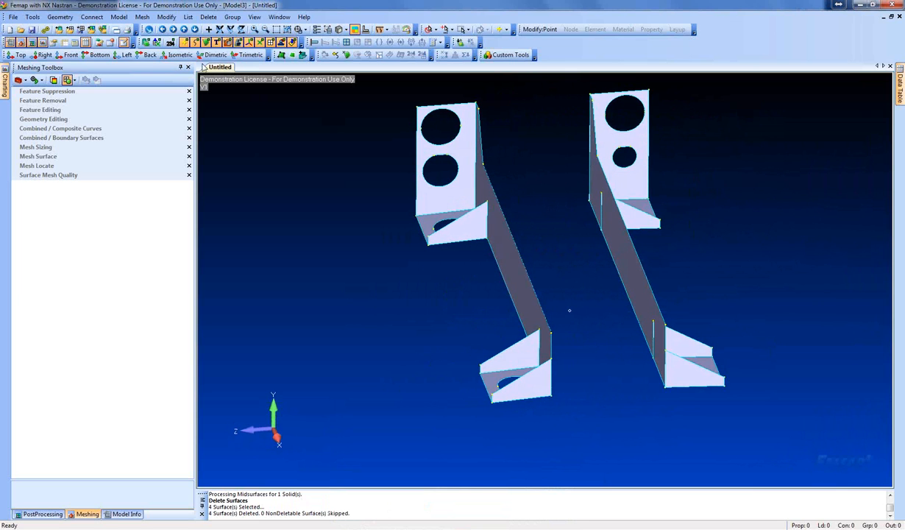
Create a corner-defined surface between the side walls in place of the upright plate's middle panel, using the walls' existing corner points
click(60, 17)
mouse_move(105, 117)
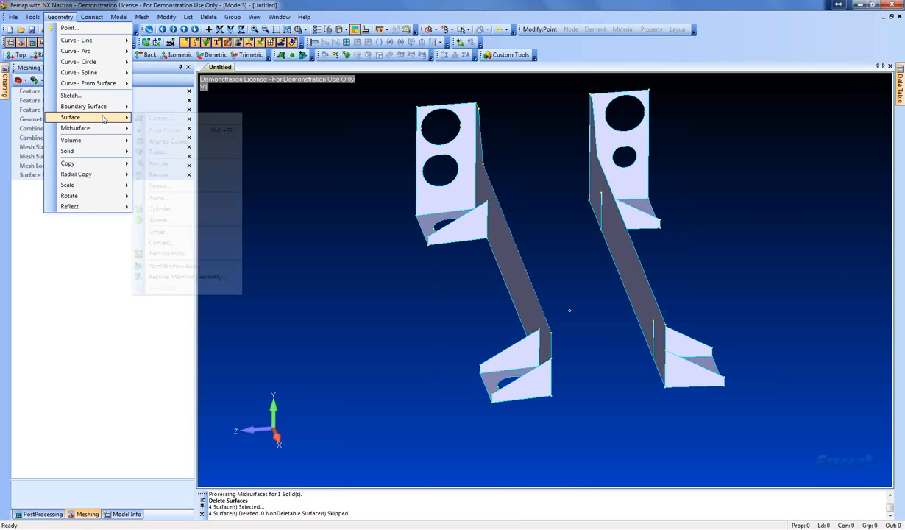
click(181, 119)
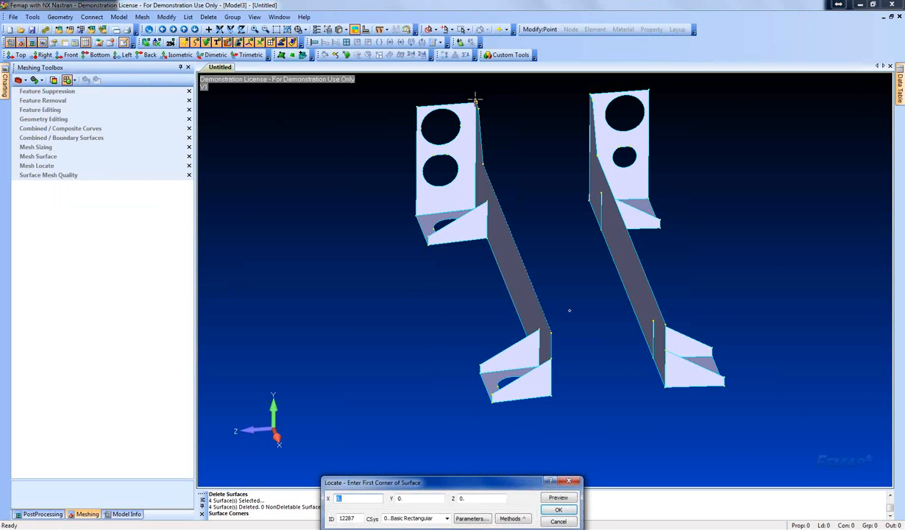
click(475, 100)
click(470, 195)
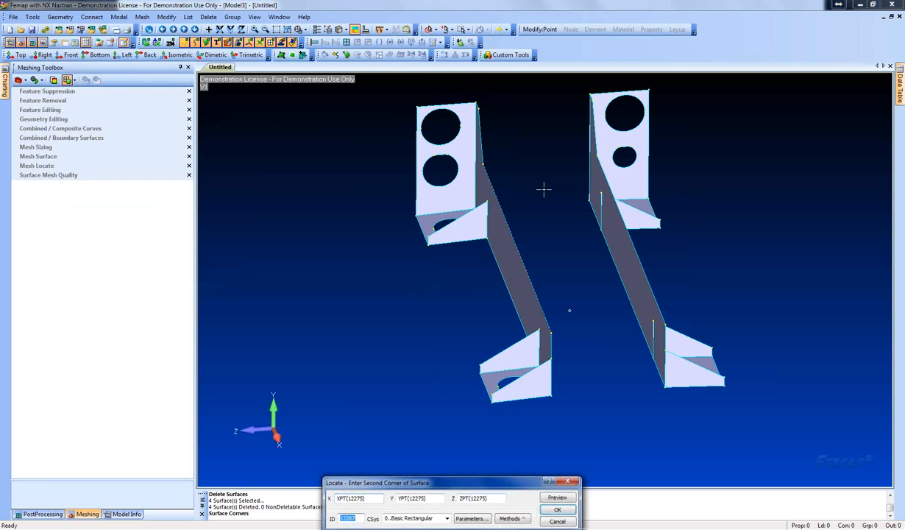
click(589, 197)
click(586, 87)
Create a corner-defined floor surface between the two long side walls, from the back plate's lower edge to the front end
scroll(455, 175, up, 2)
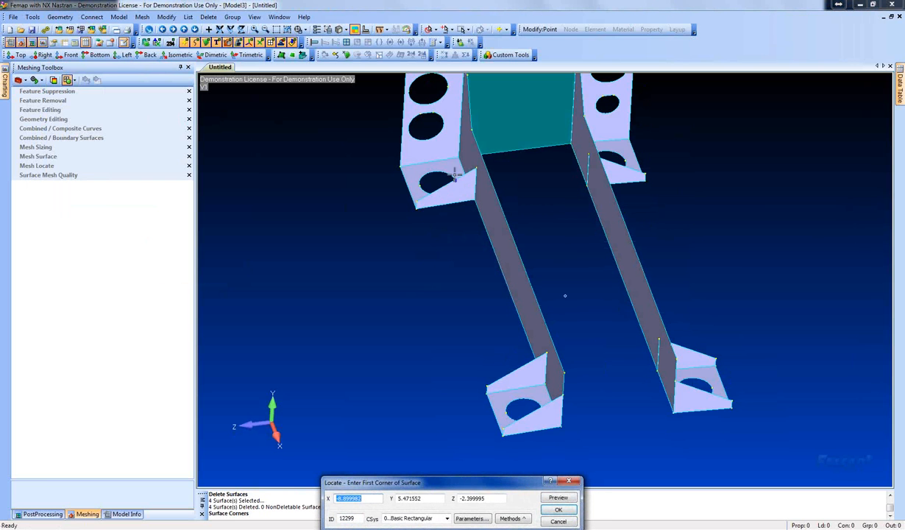
double_click(454, 159)
double_click(565, 151)
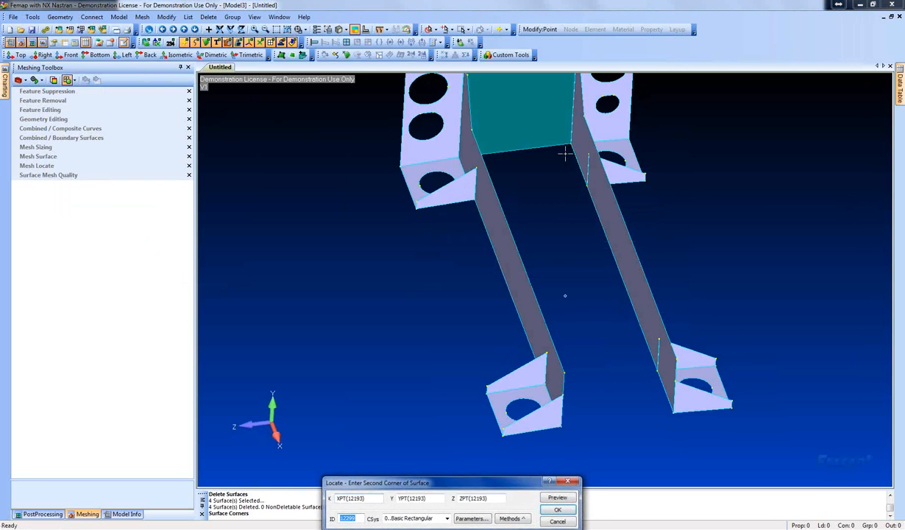
double_click(656, 424)
click(562, 424)
click(581, 433)
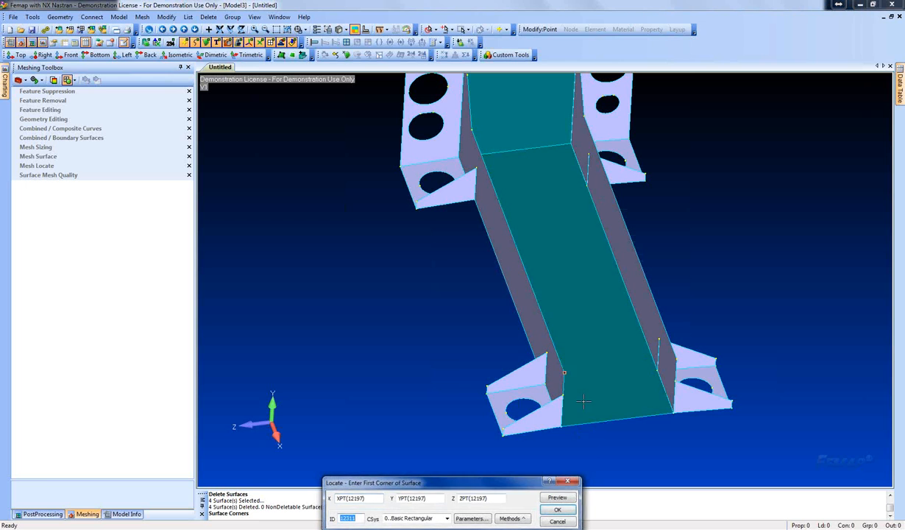
Create a corner-defined surface closing the front end between the side walls, and end the surface command
click(582, 433)
double_click(674, 421)
double_click(679, 362)
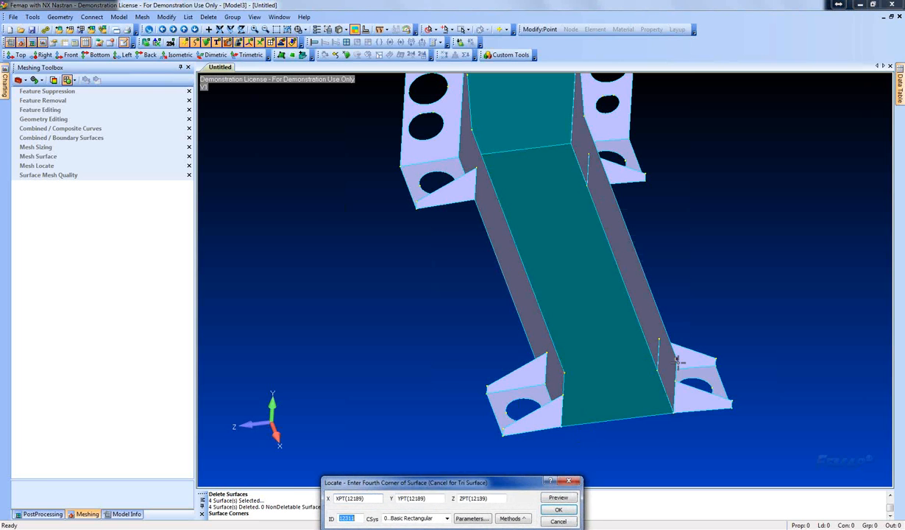
mouse_move(596, 397)
middle_down()
mouse_move(583, 333)
mouse_move(595, 387)
middle_up()
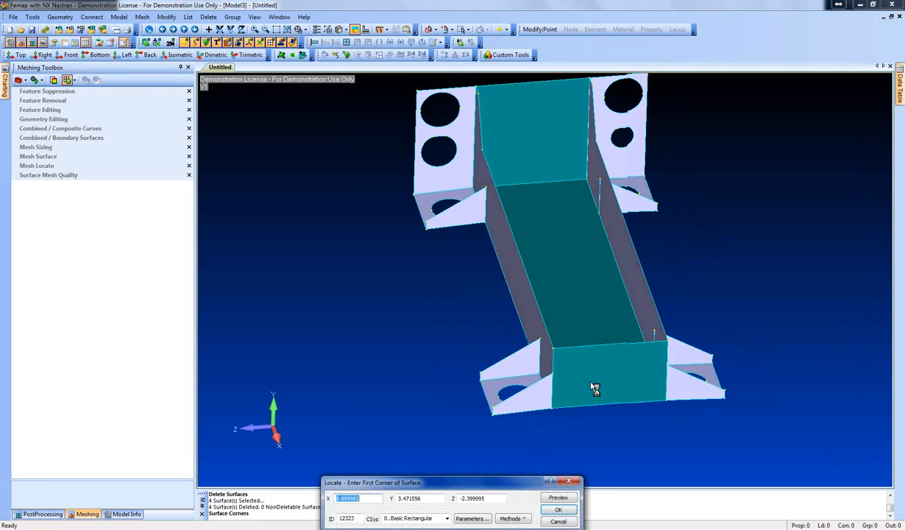
click(558, 522)
middle_drag(499, 296, 442, 221)
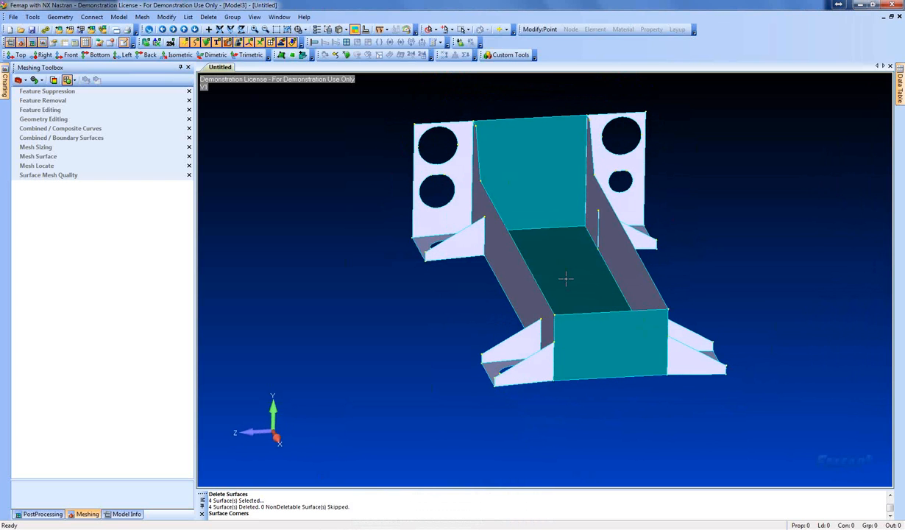
middle_drag(565, 277, 548, 258)
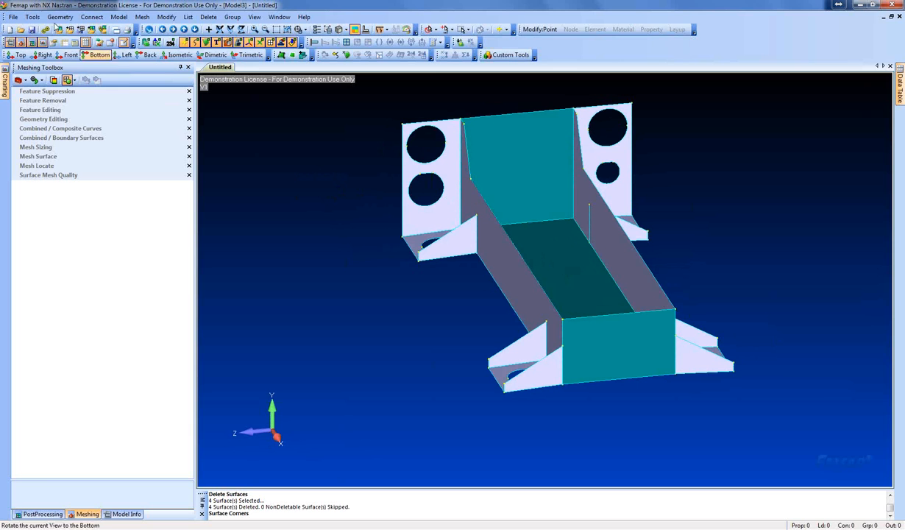
Join all four midsurface bodies with a non-manifold add, accepting the default tolerance with incremental checking
click(57, 16)
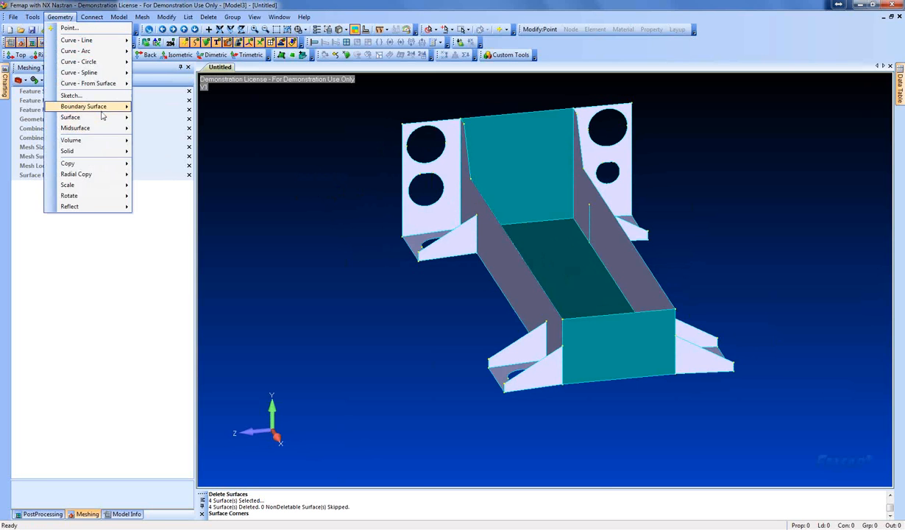
mouse_move(103, 118)
click(210, 271)
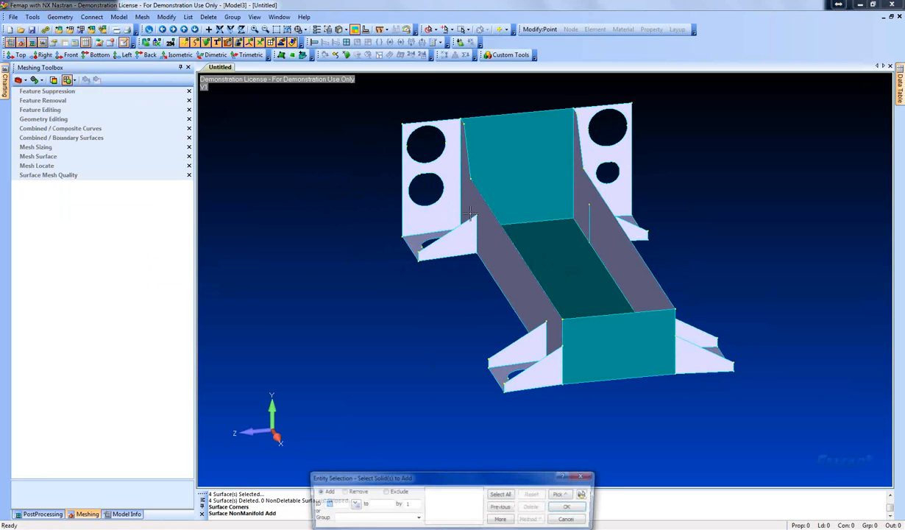
drag(378, 83, 766, 409)
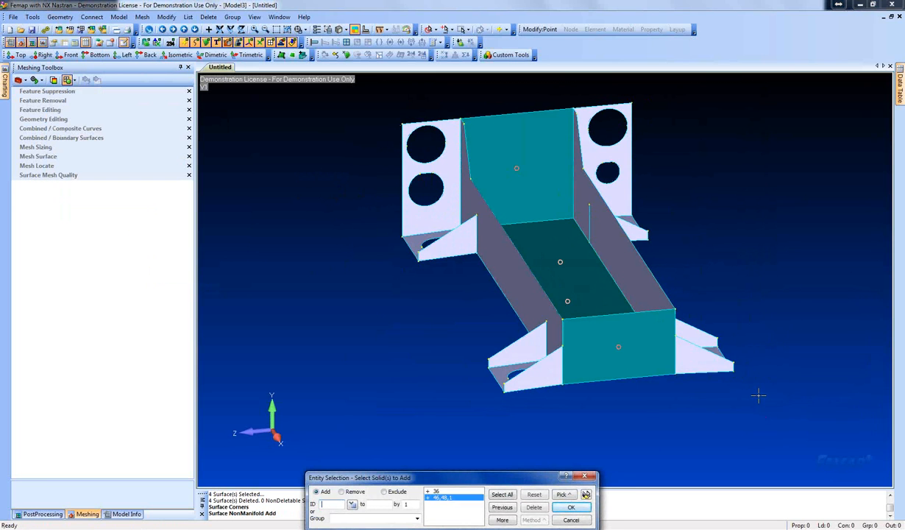
click(571, 507)
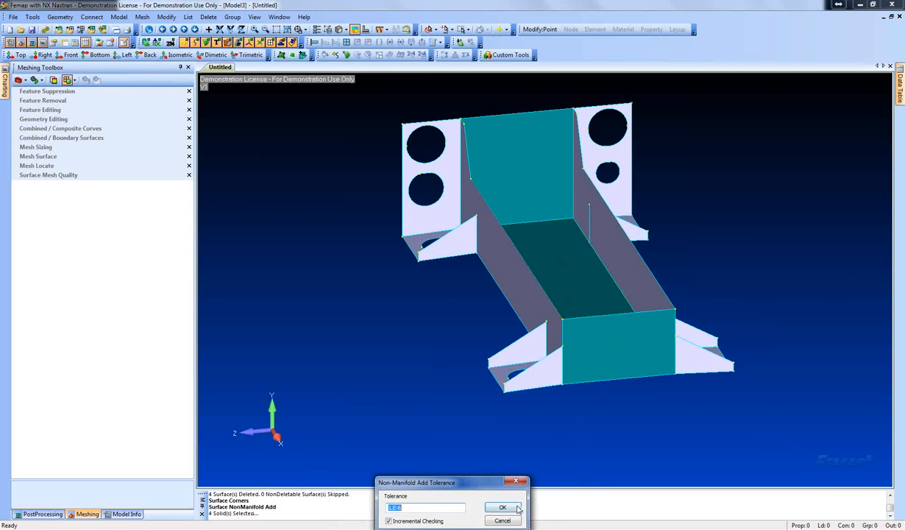
click(518, 508)
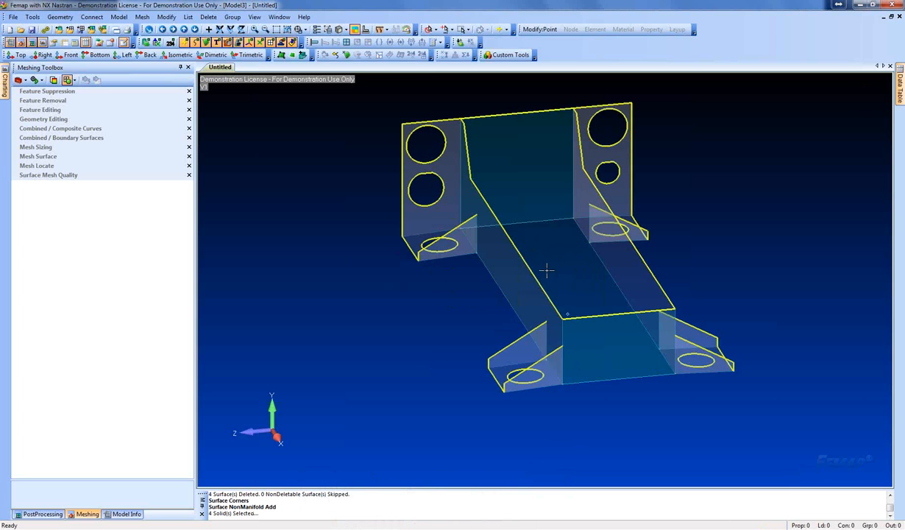
key(ctrl+g)
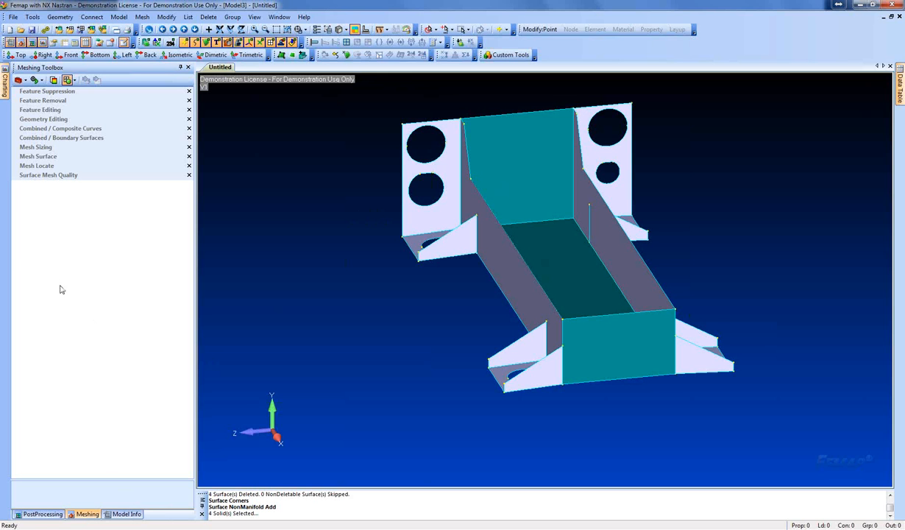
Add a pad with factor 1 and automatic alignment around the hole in the foot next to the back plate
click(49, 119)
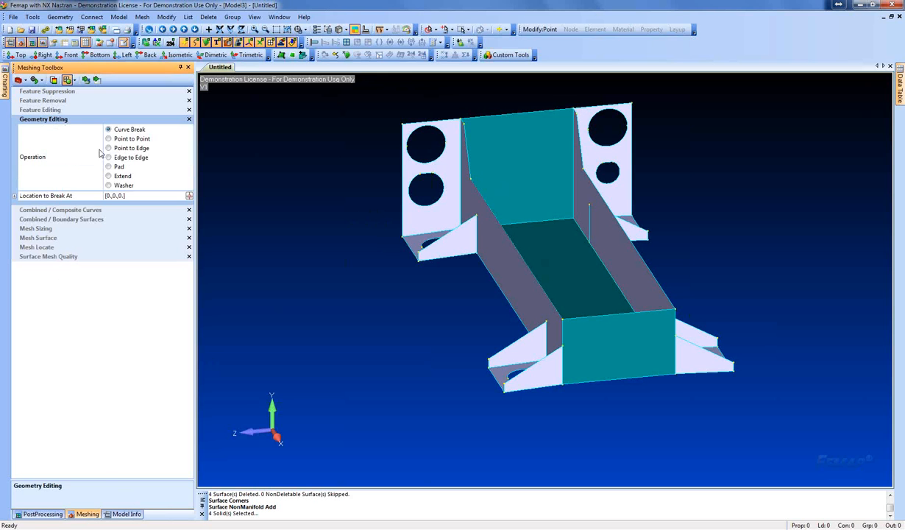
middle_drag(492, 287, 430, 241)
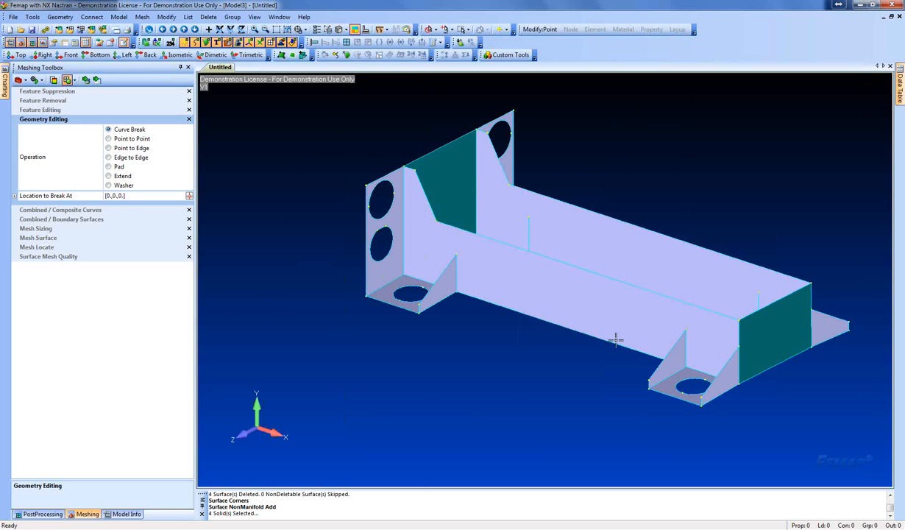
middle_drag(386, 302, 434, 338)
scroll(396, 280, up, 4)
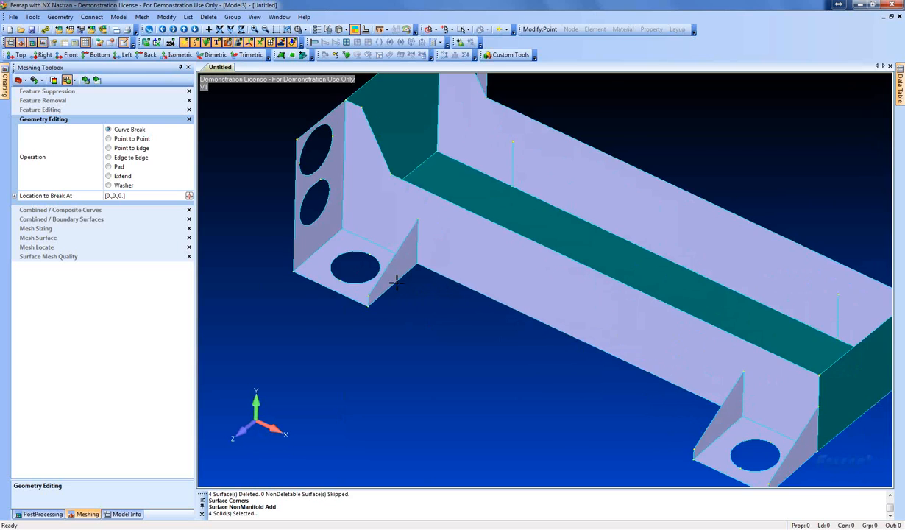
ctrl+middle_drag(357, 260, 462, 281)
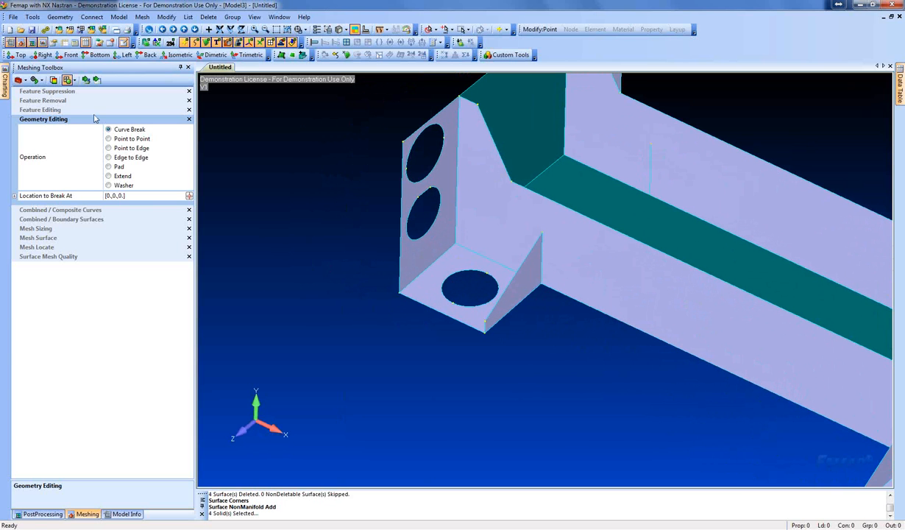
click(115, 167)
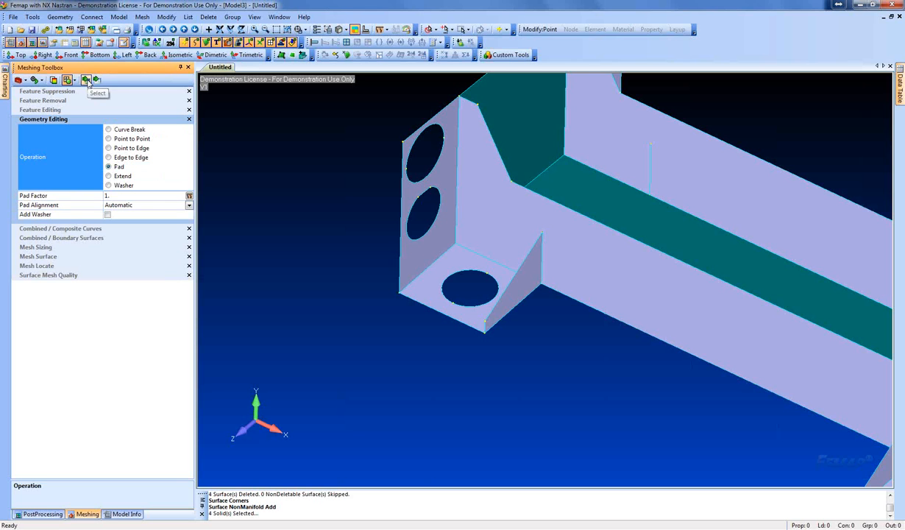
click(90, 83)
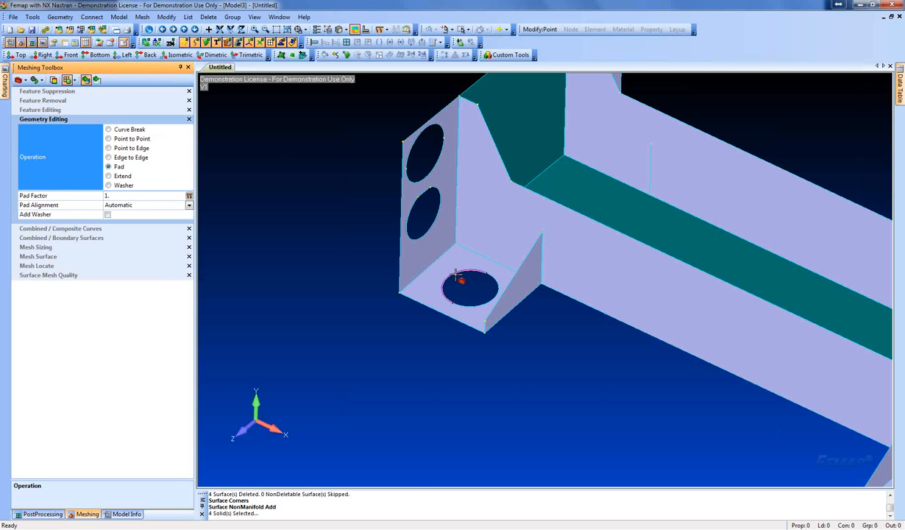
click(468, 274)
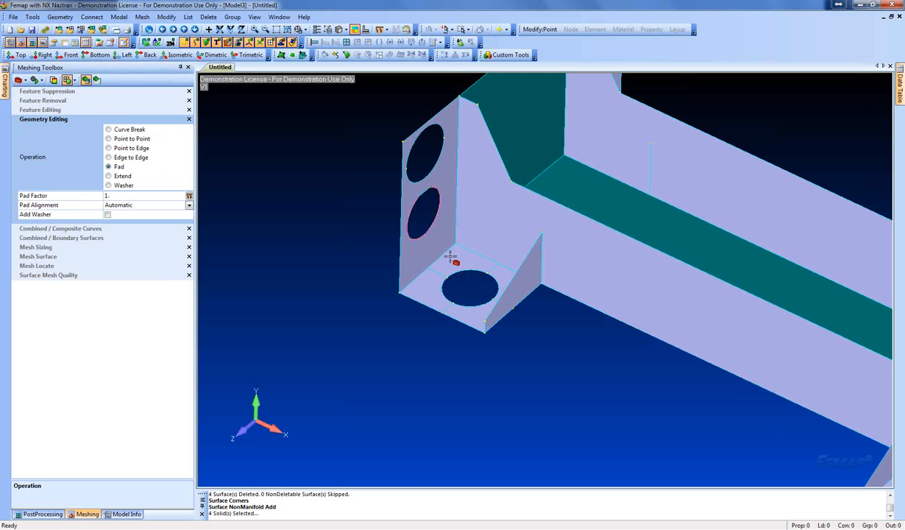
Add a pad around the hole in the front foot on the same side of the bracket
ctrl+middle_drag(509, 333, 421, 286)
scroll(528, 323, down, 3)
ctrl+middle_drag(536, 306, 453, 288)
click(673, 376)
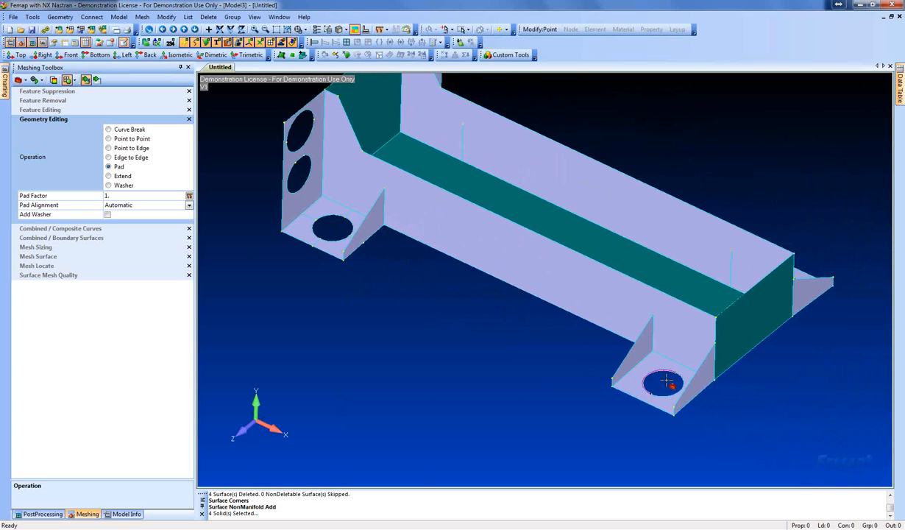
Add a pad around the hole in the rear foot on the opposite side wall, and end pad selection
middle_drag(700, 295, 622, 442)
ctrl+middle_drag(634, 259, 545, 409)
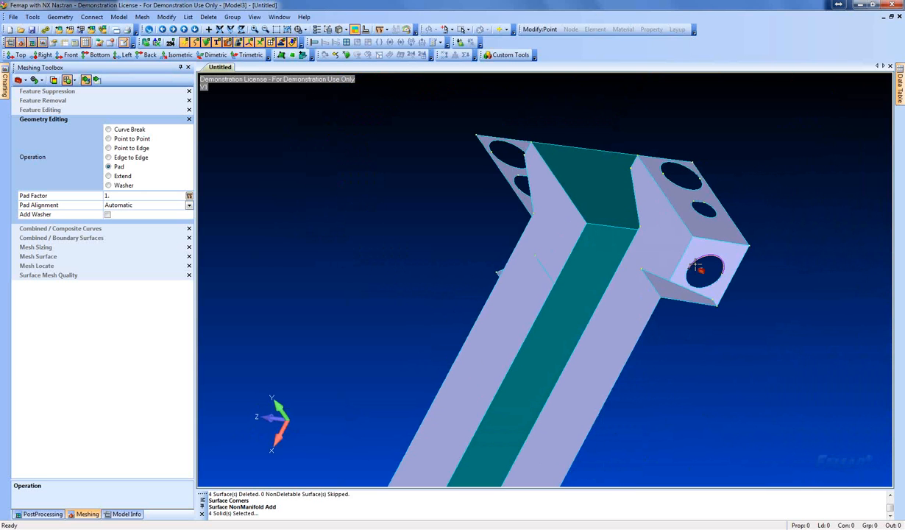
click(697, 266)
middle_drag(602, 325, 669, 270)
click(86, 79)
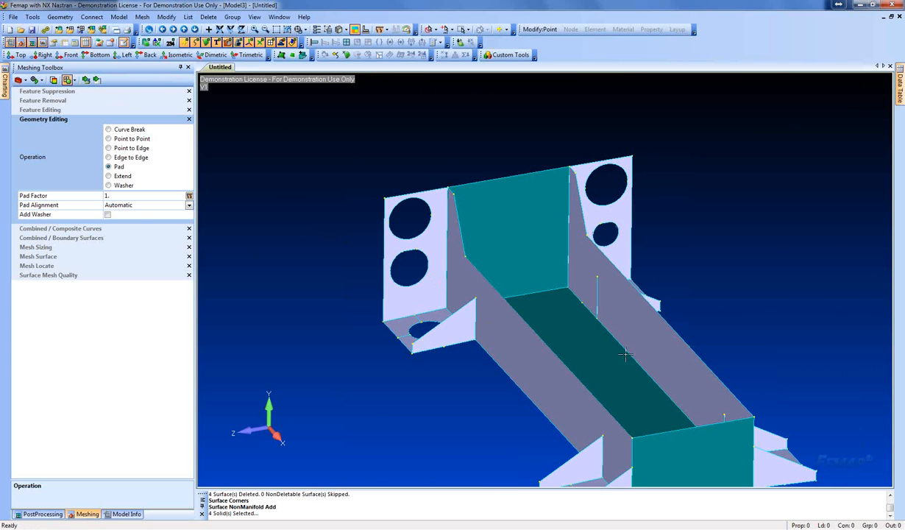
Show the Bracket Solid layer together with the Bracket Midsurfaces layer
middle_drag(597, 346, 521, 175)
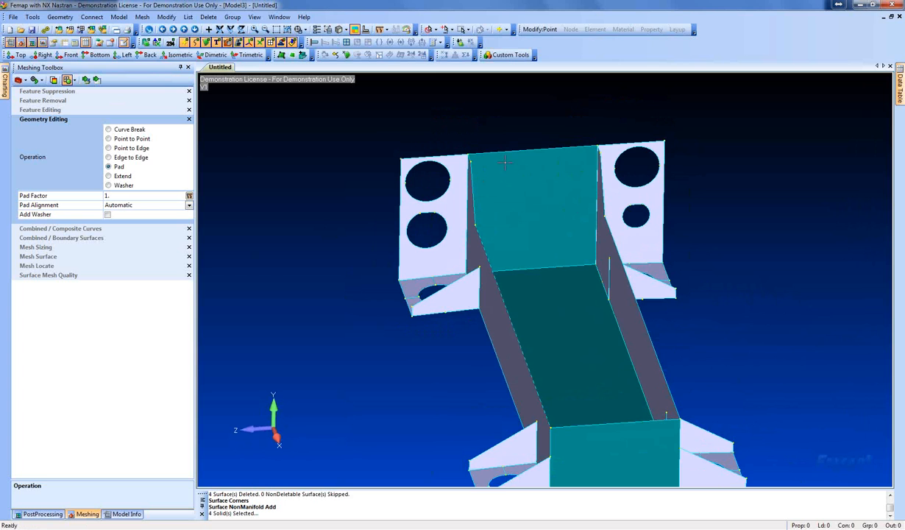
middle_drag(503, 174, 575, 259)
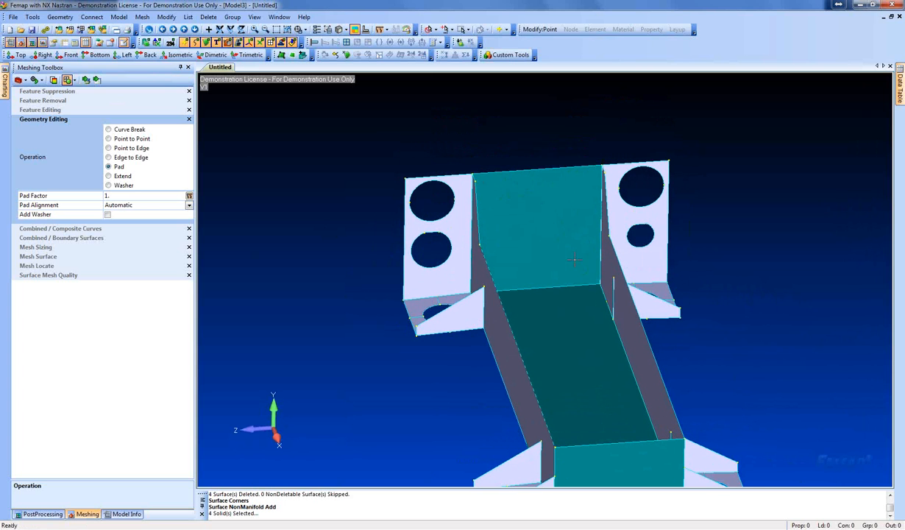
click(130, 514)
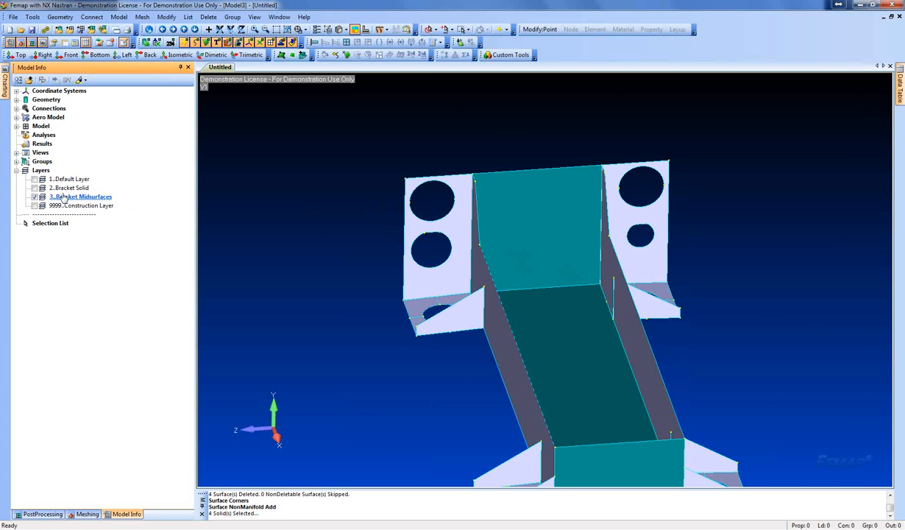
click(34, 188)
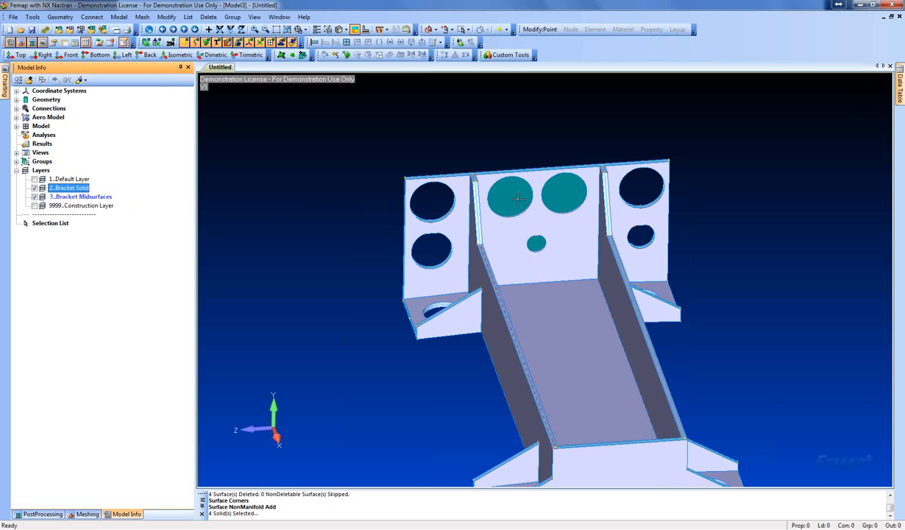
Project the solid's two large and one small hole outlines normal onto the back plate's middle midsurface
click(65, 18)
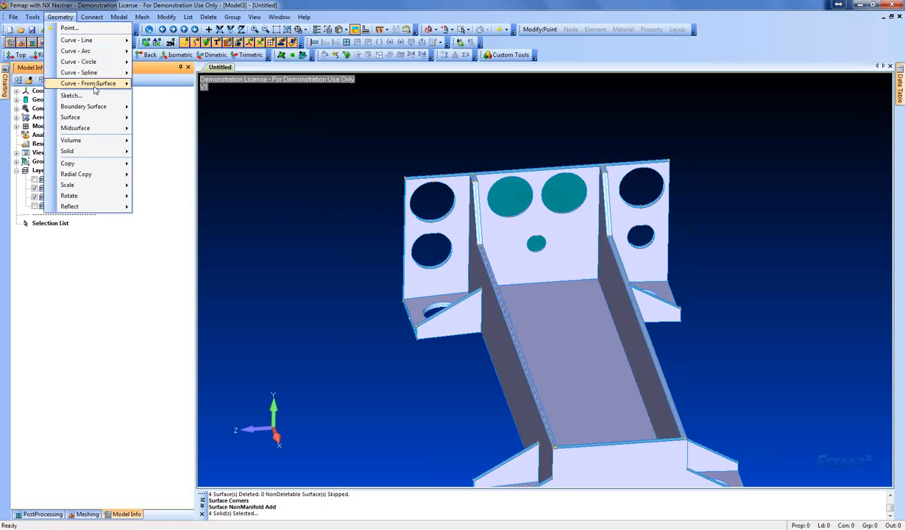
mouse_move(95, 83)
click(159, 107)
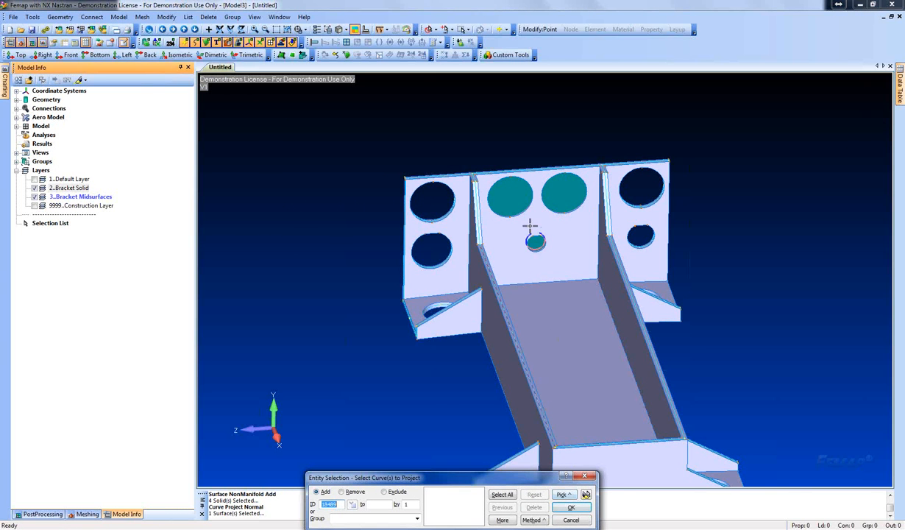
scroll(536, 230, up, 4)
click(464, 240)
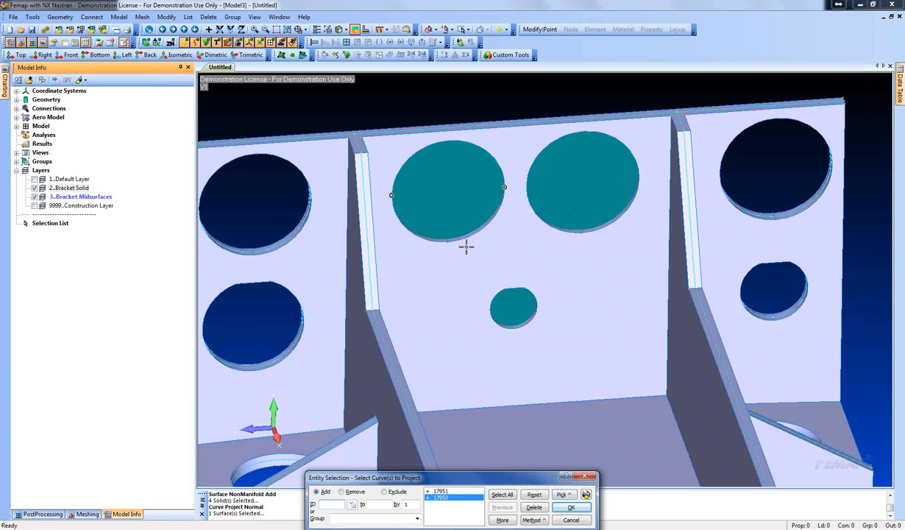
click(559, 237)
click(604, 242)
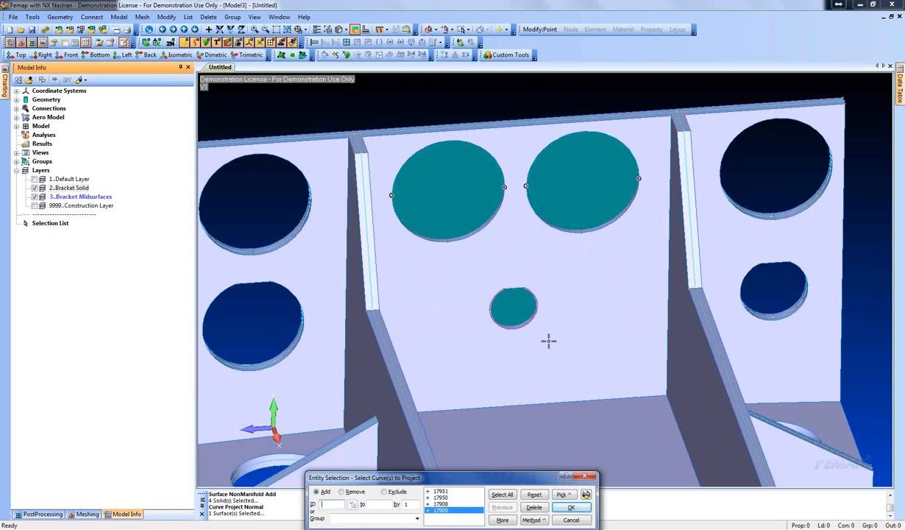
click(530, 324)
click(521, 289)
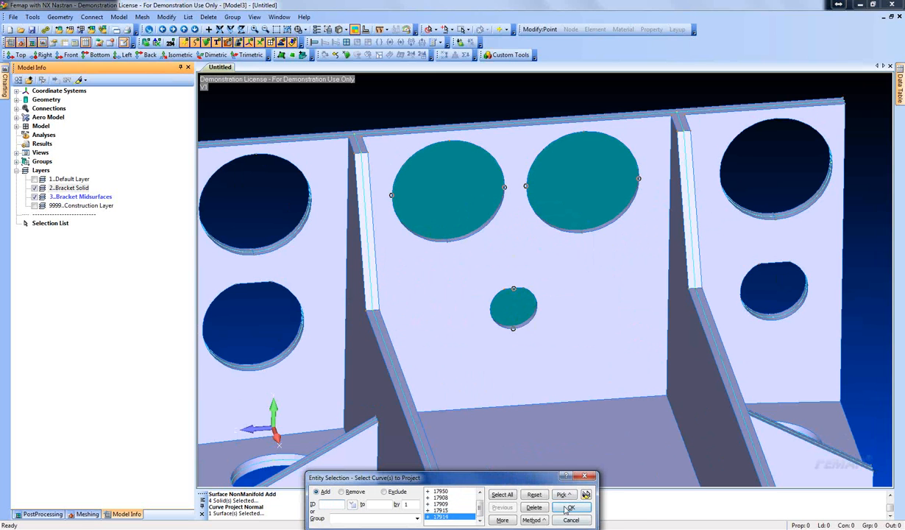
click(567, 508)
click(585, 521)
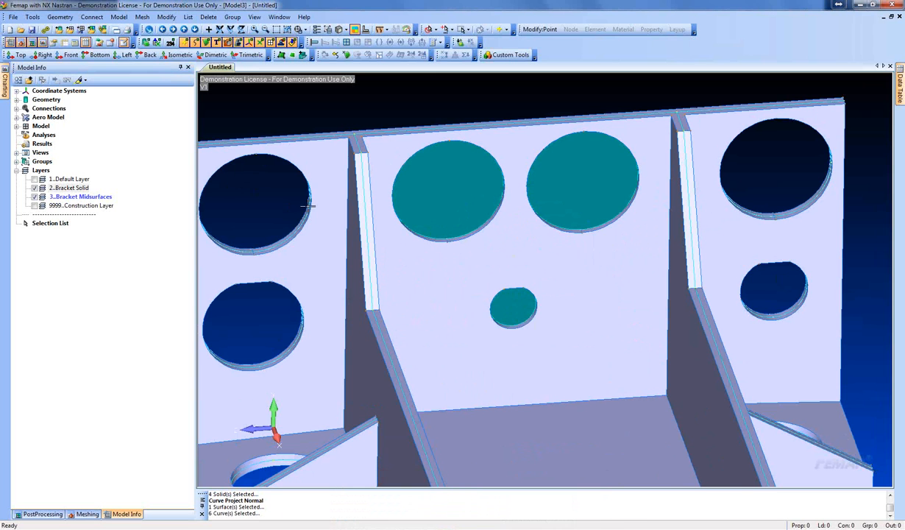
Project the four edges of the solid's rectangular cutout normal onto the floor midsurface between the side walls
scroll(433, 266, down, 3)
middle_drag(491, 319, 545, 320)
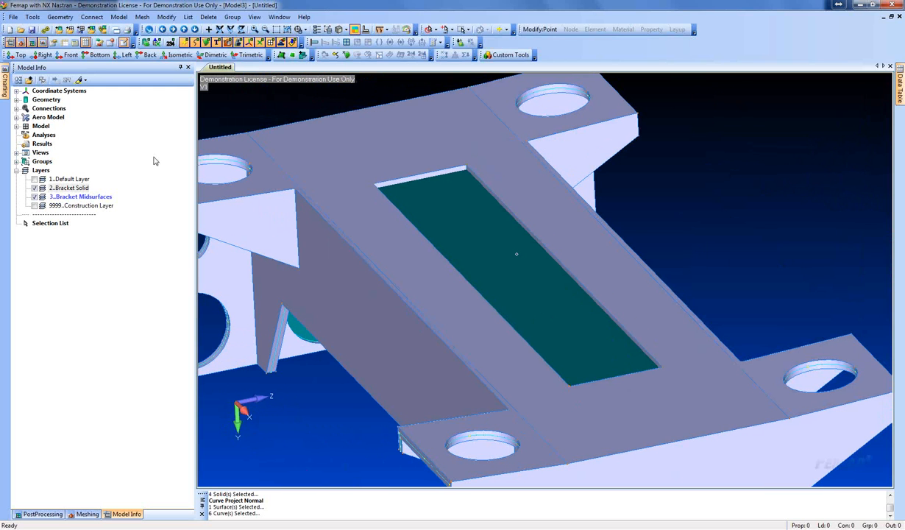
click(61, 17)
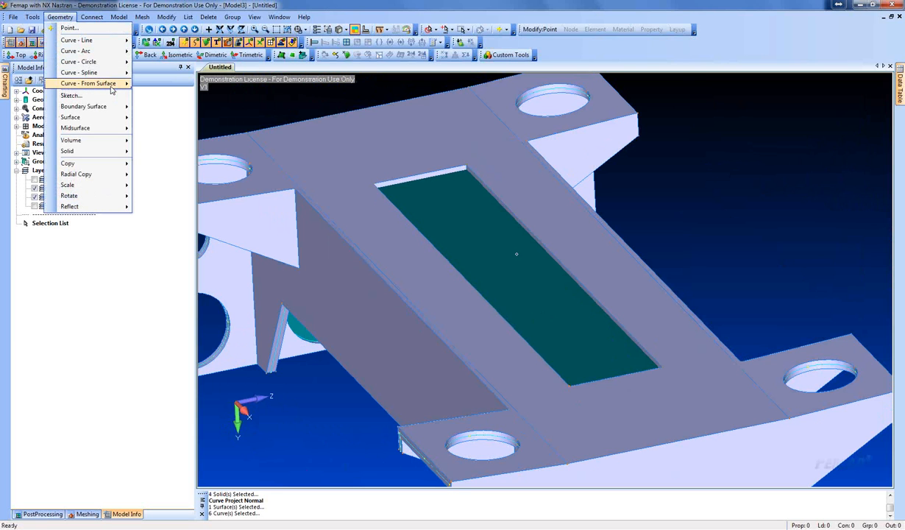
mouse_move(112, 89)
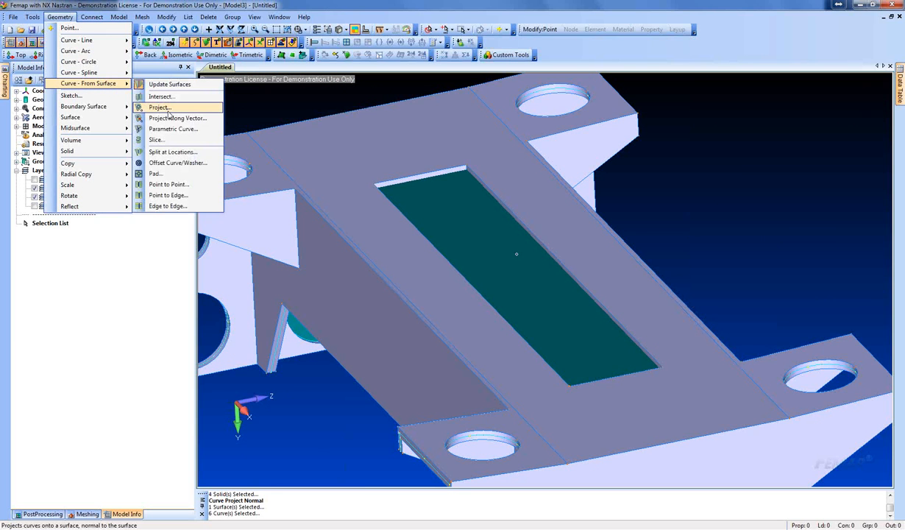
click(168, 112)
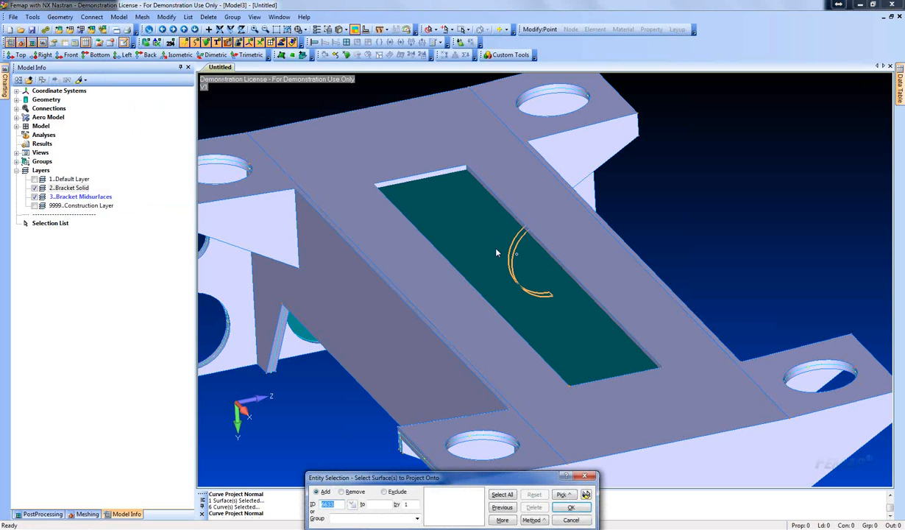
click(497, 253)
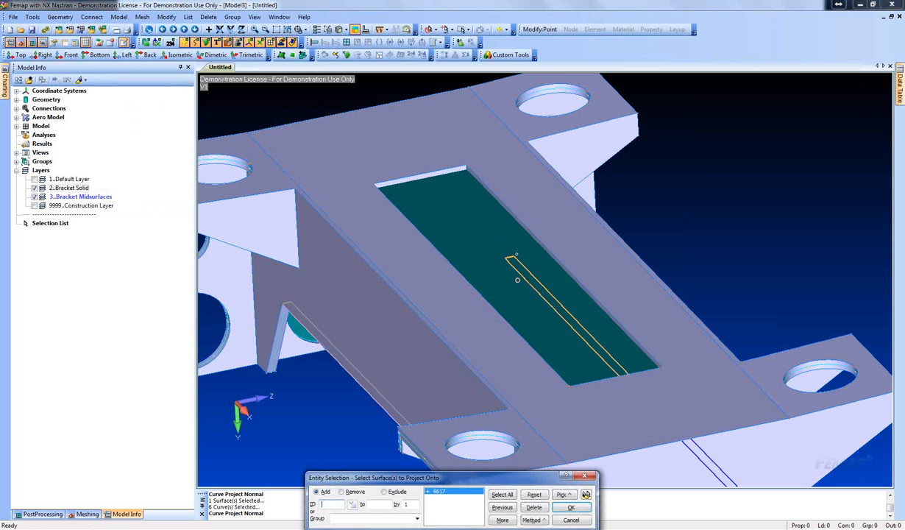
key(Return)
scroll(663, 398, up, 3)
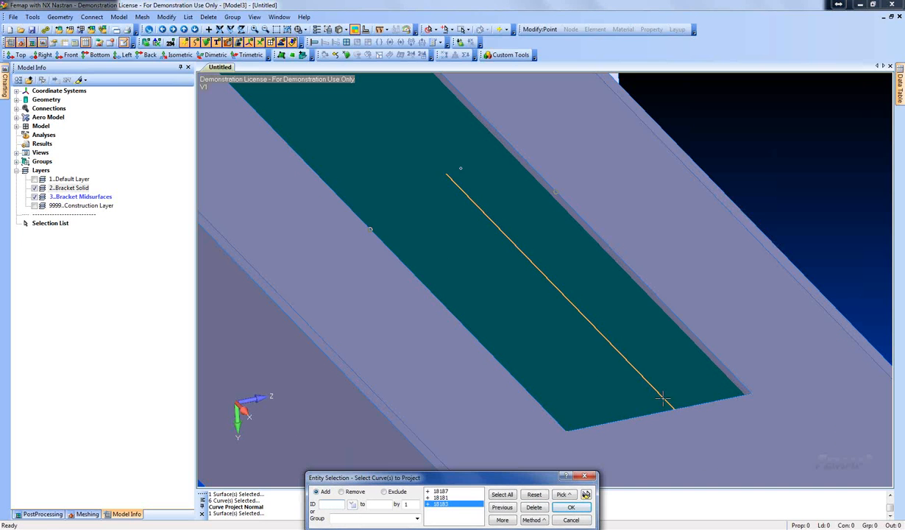
key(Return)
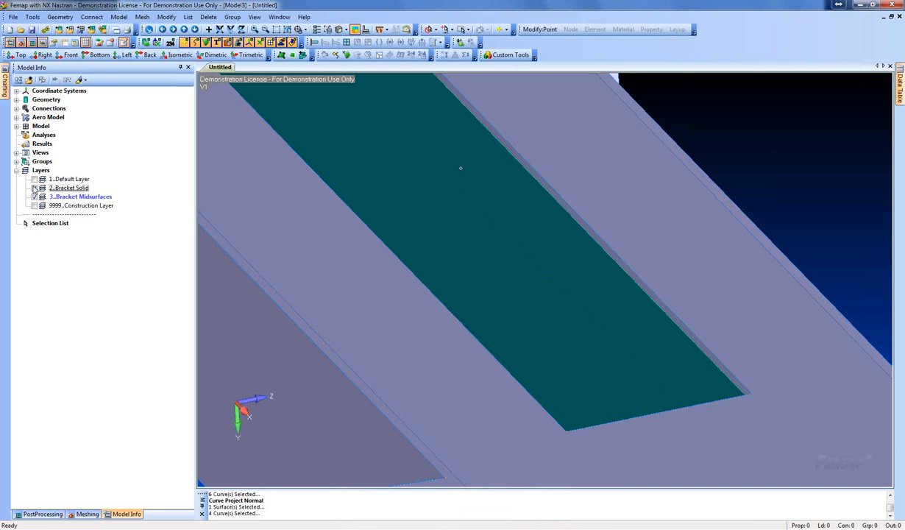
Hide the Bracket Solid layer and delete the three circular surfaces inside the back plate's projected hole outlines
click(33, 188)
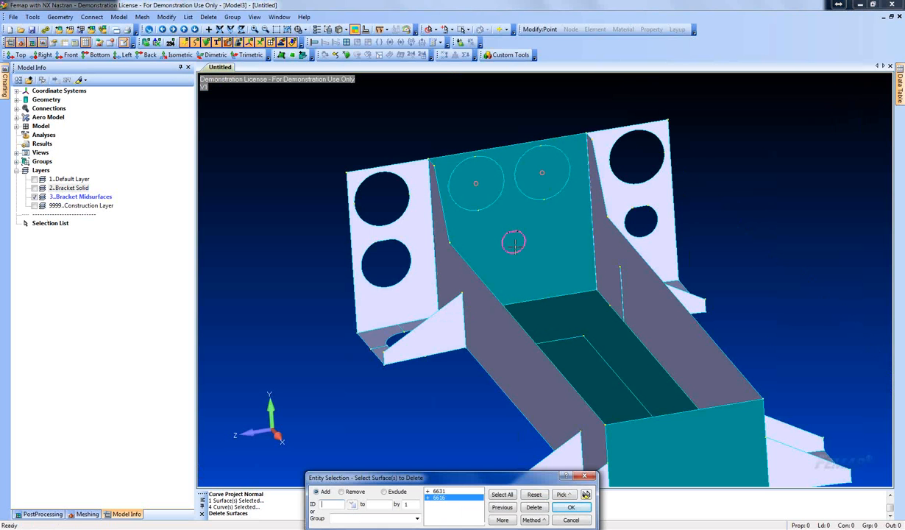
click(515, 245)
click(571, 508)
click(460, 302)
Split the near side wall with Point to Edge from the rear and front gusset tips up to its upper edge
ctrl+middle_drag(512, 354, 465, 208)
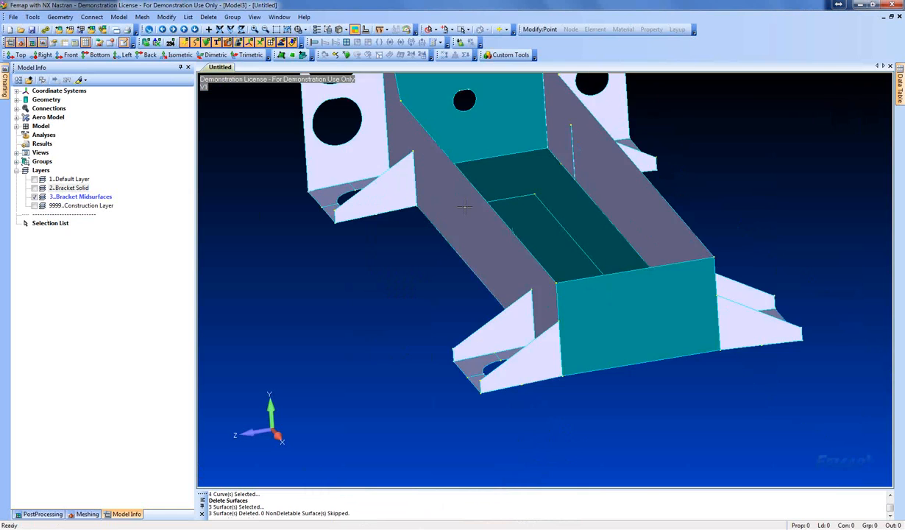
middle_drag(383, 242, 455, 262)
click(88, 515)
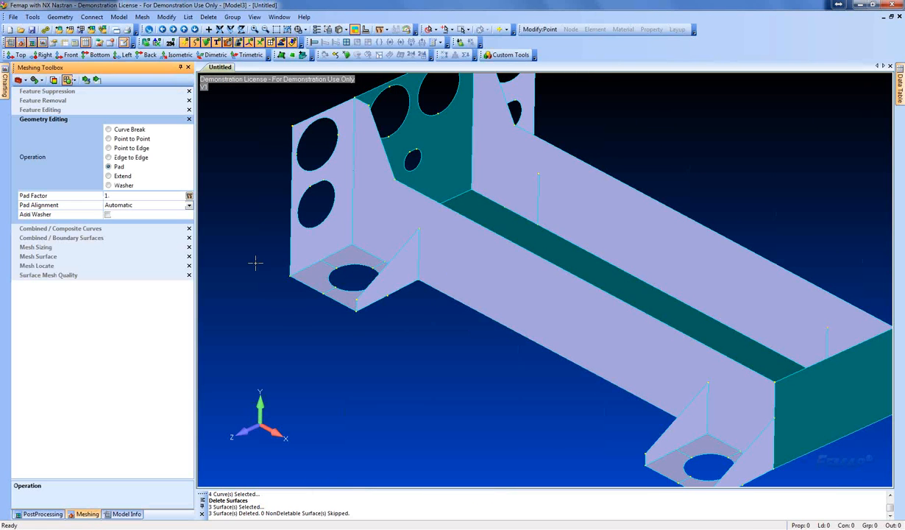
click(143, 150)
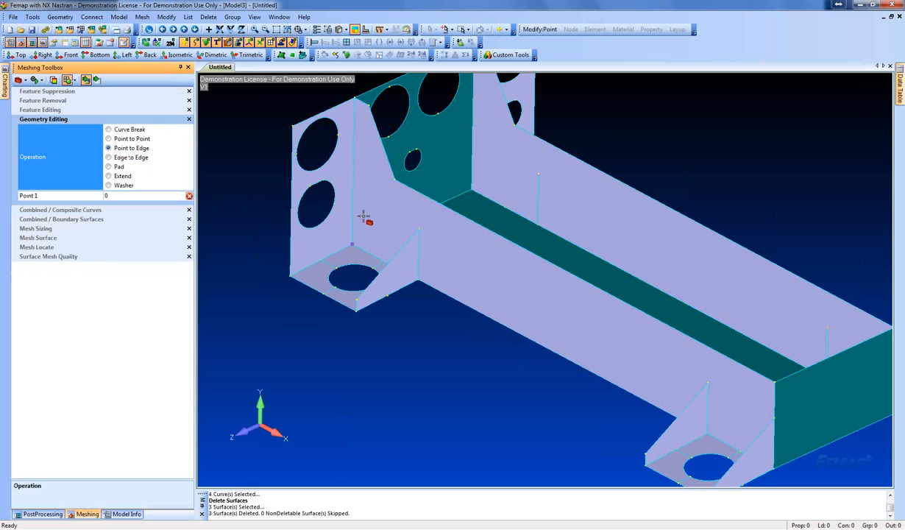
scroll(413, 229, up, 3)
click(515, 235)
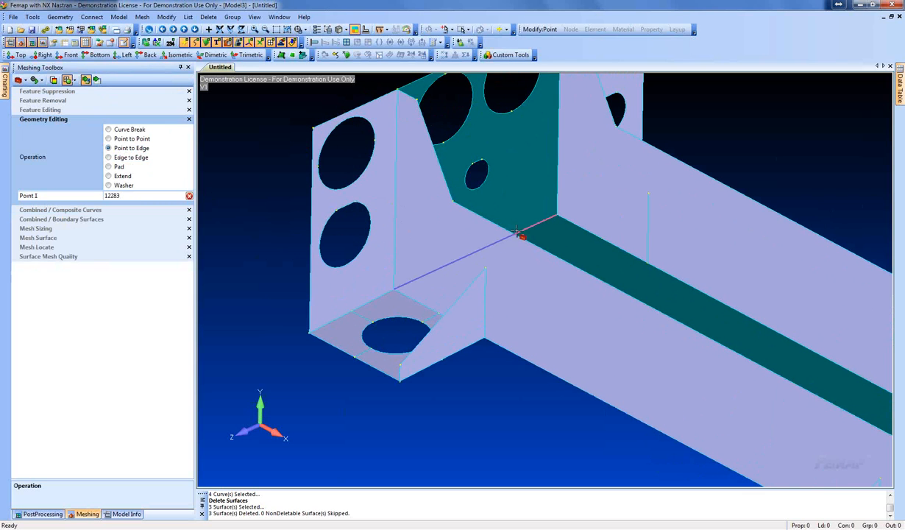
click(534, 244)
ctrl+middle_drag(504, 299, 312, 214)
click(700, 397)
click(685, 338)
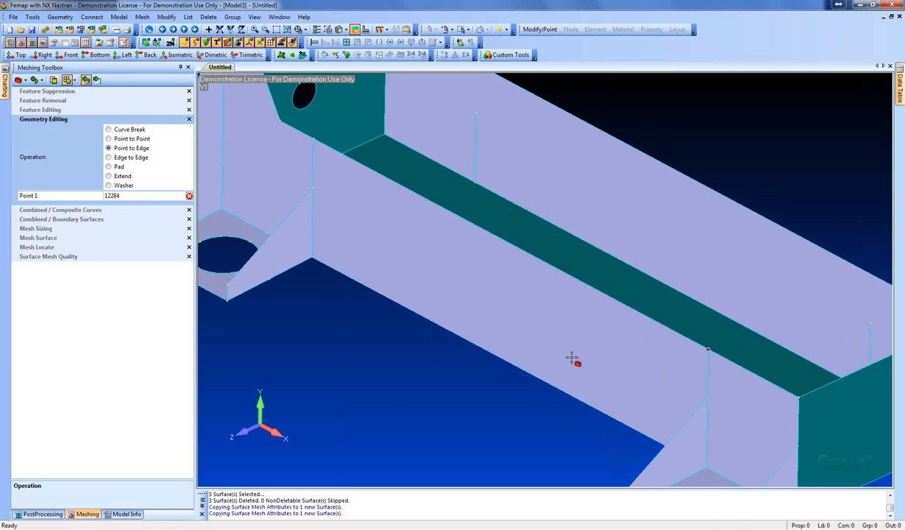
Split the near wall from the rear gusset tip to the back plate edge, and add matching gusset-tip splits on the far wall
ctrl+middle_drag(502, 81, 534, 206)
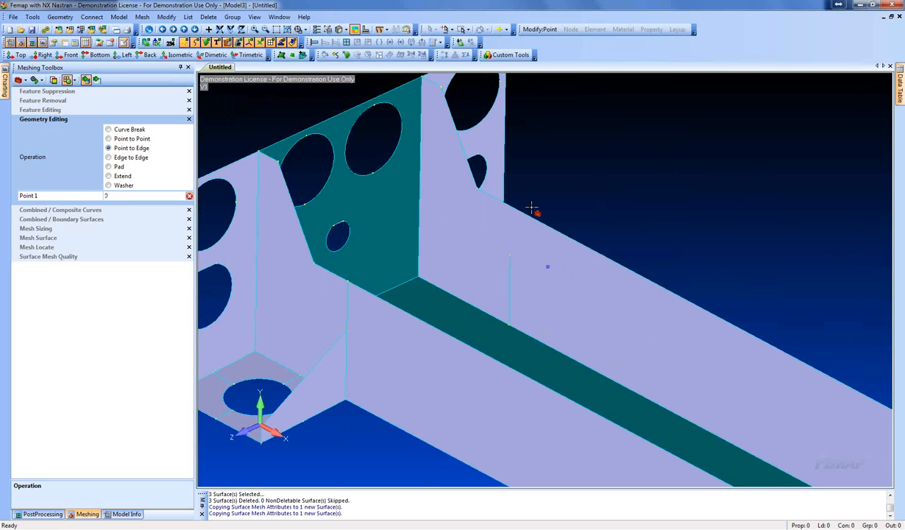
click(270, 381)
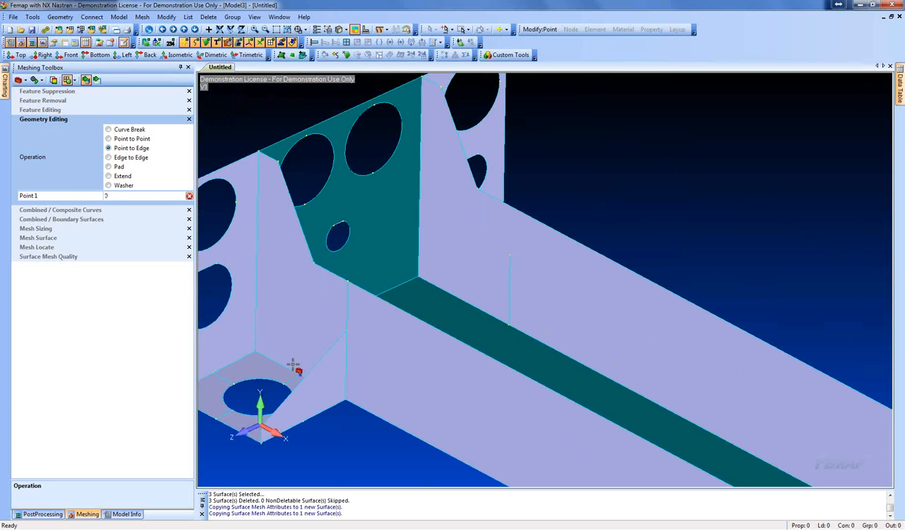
click(261, 291)
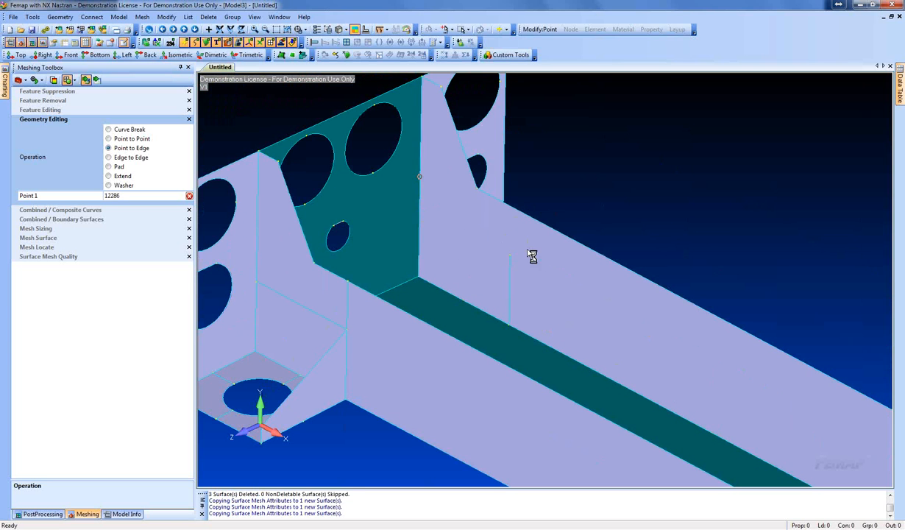
ctrl+middle_drag(463, 226, 352, 133)
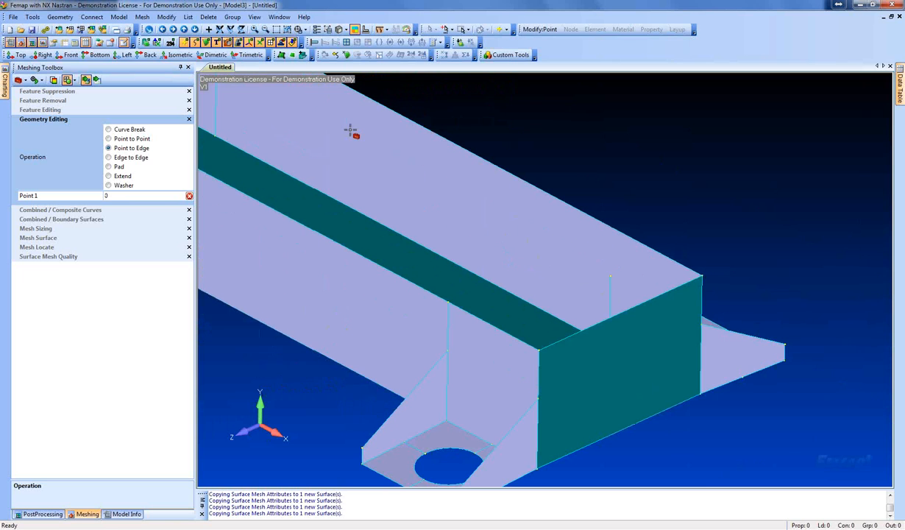
scroll(465, 218, down, 2)
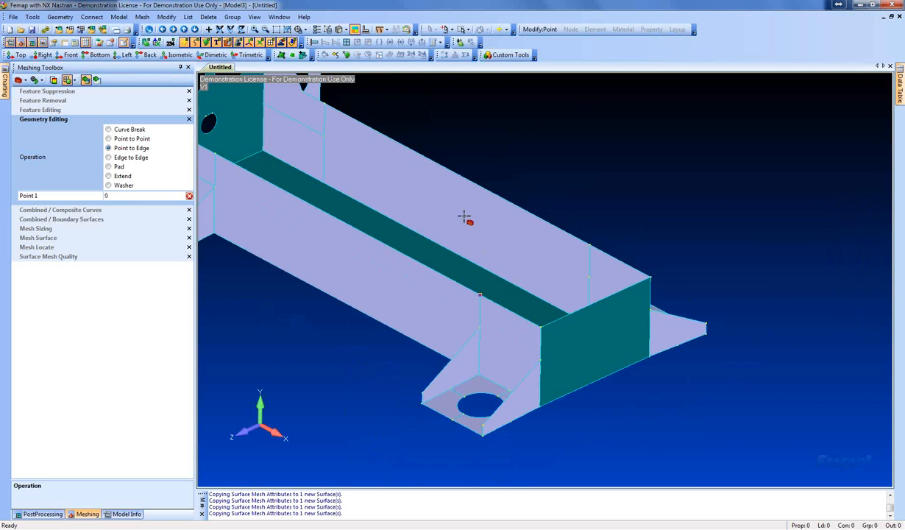
ctrl+middle_drag(447, 208, 643, 269)
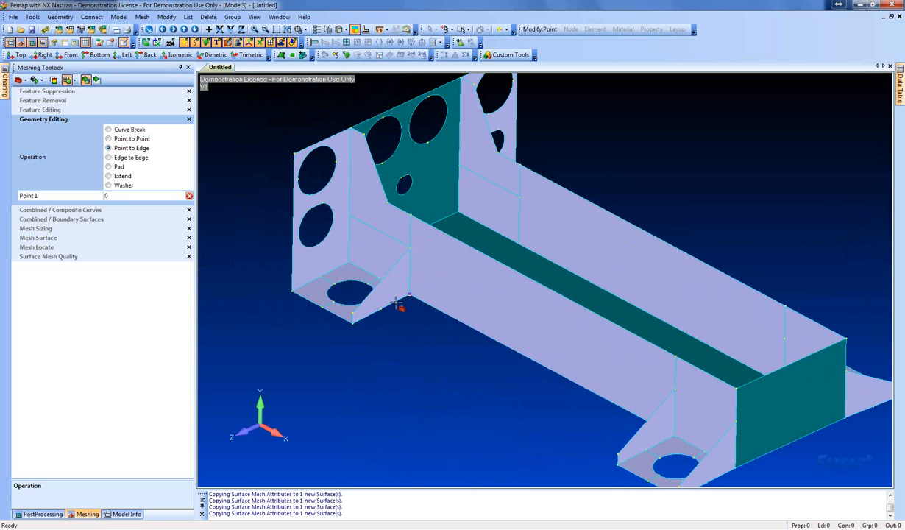
Split both side walls from the rear foot pads' edge points up to the lines running between gusset tip and back plate
click(380, 237)
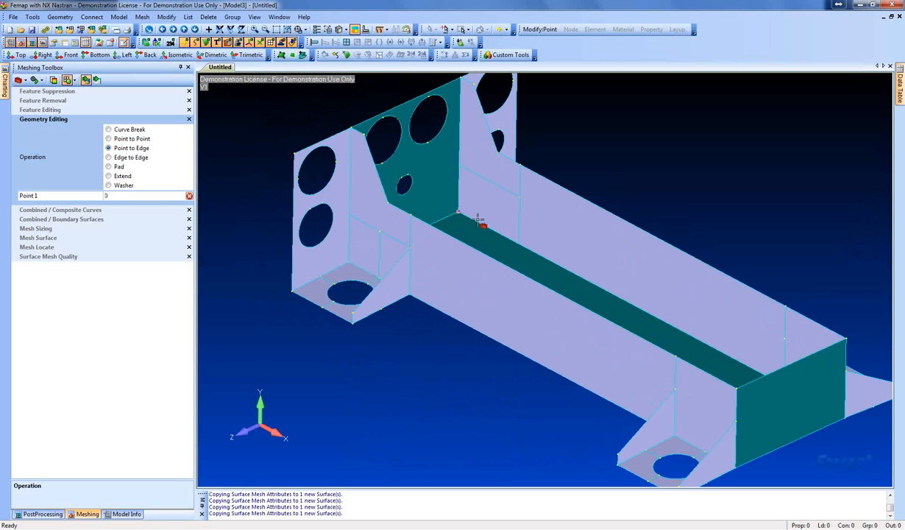
click(489, 182)
ctrl+middle_drag(402, 231, 437, 258)
On both side walls, use Point to Point to join the rear split's midpoint to the upper corner and the rear gusset tip to the front one
click(138, 140)
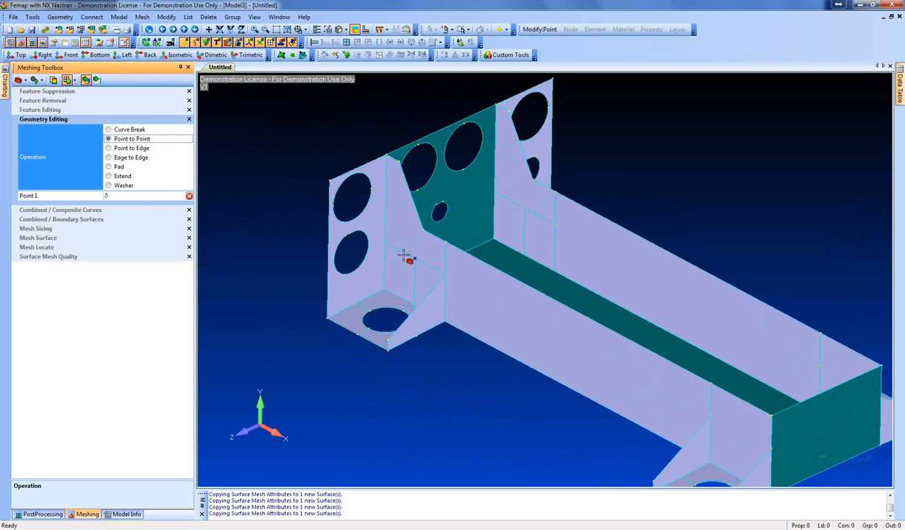
click(416, 236)
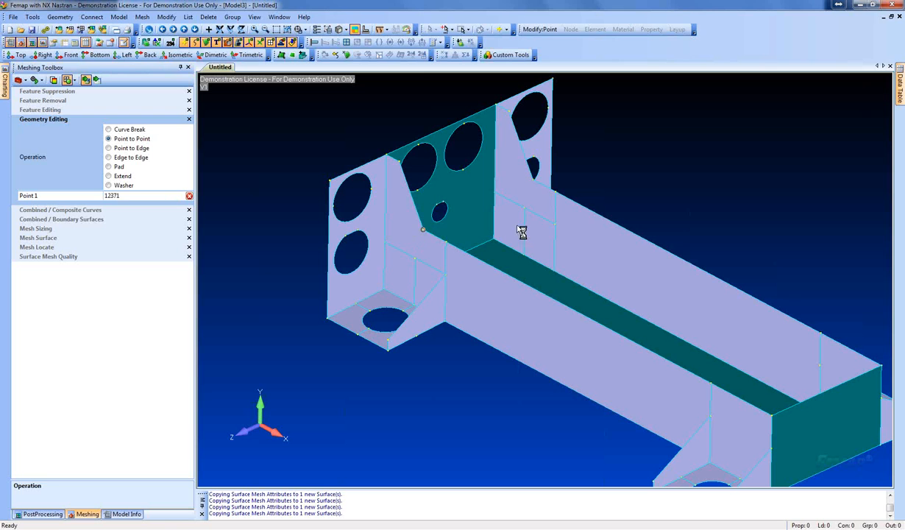
click(531, 181)
click(684, 418)
click(556, 228)
click(779, 354)
Connect the rectangular cutout's corners to the points where the gusset lines meet the floor with Point to Point, and end point selection
middle_drag(623, 359, 561, 407)
click(579, 241)
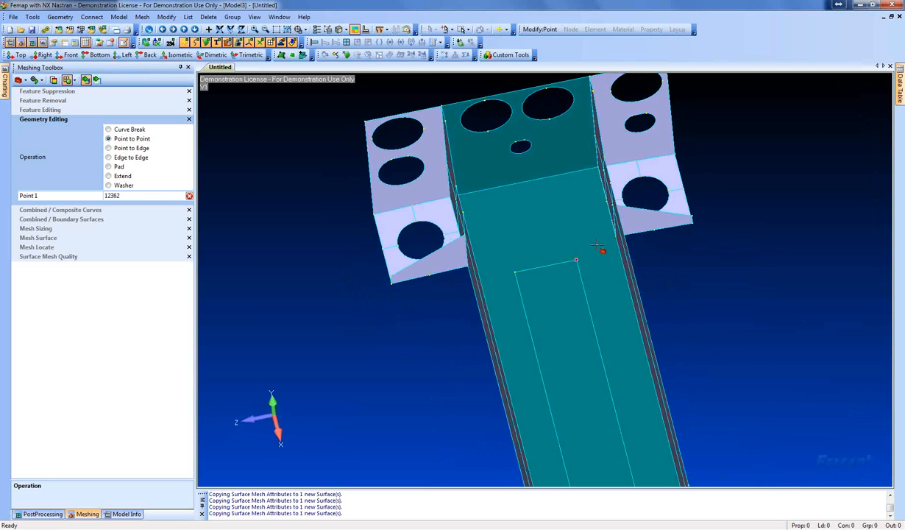
mouse_move(582, 317)
middle_down()
mouse_move(546, 304)
mouse_move(520, 254)
middle_up()
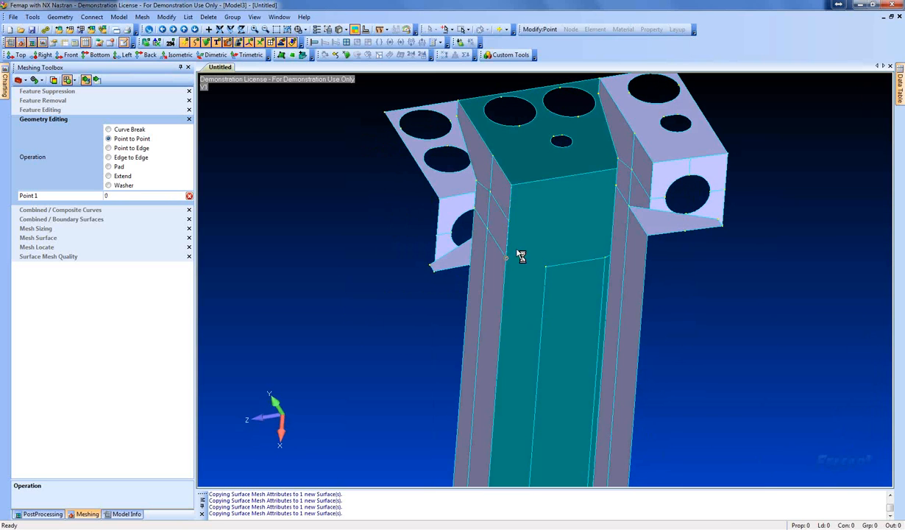
click(529, 258)
middle_drag(537, 396, 693, 374)
click(519, 364)
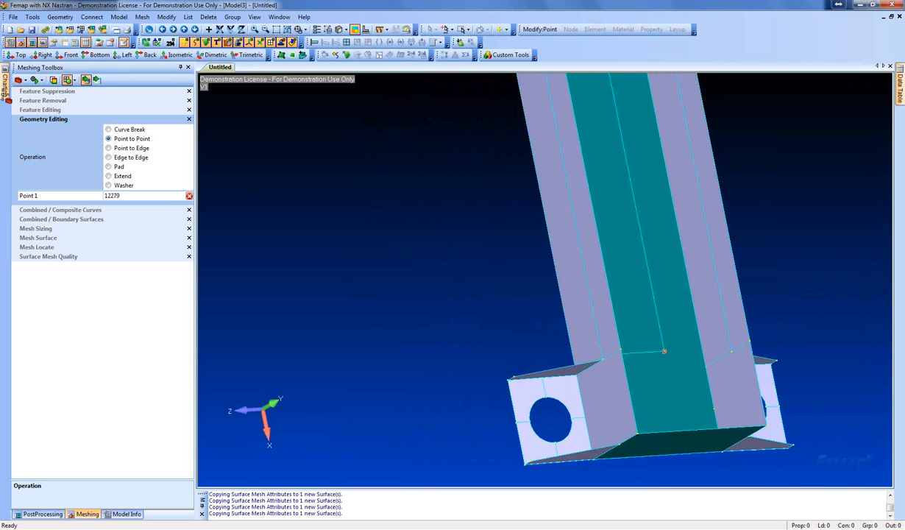
click(86, 82)
middle_drag(634, 298, 621, 338)
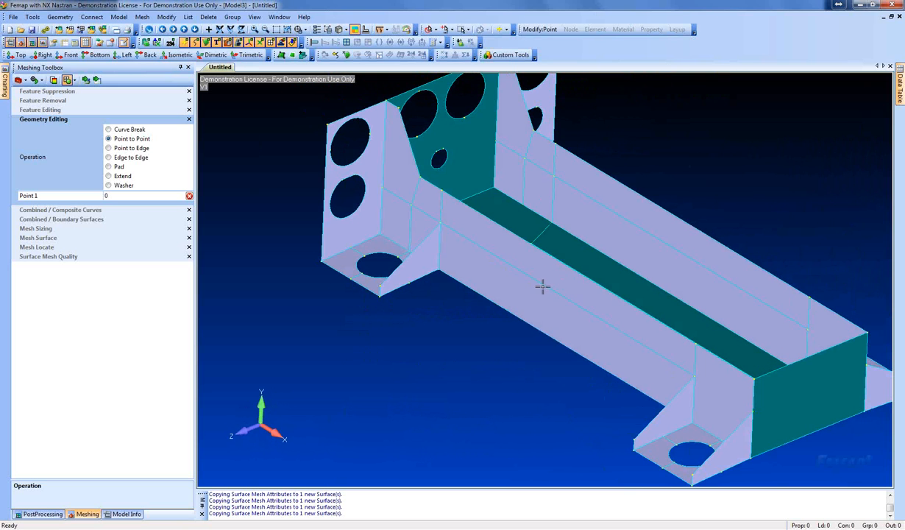
scroll(541, 243, down, 2)
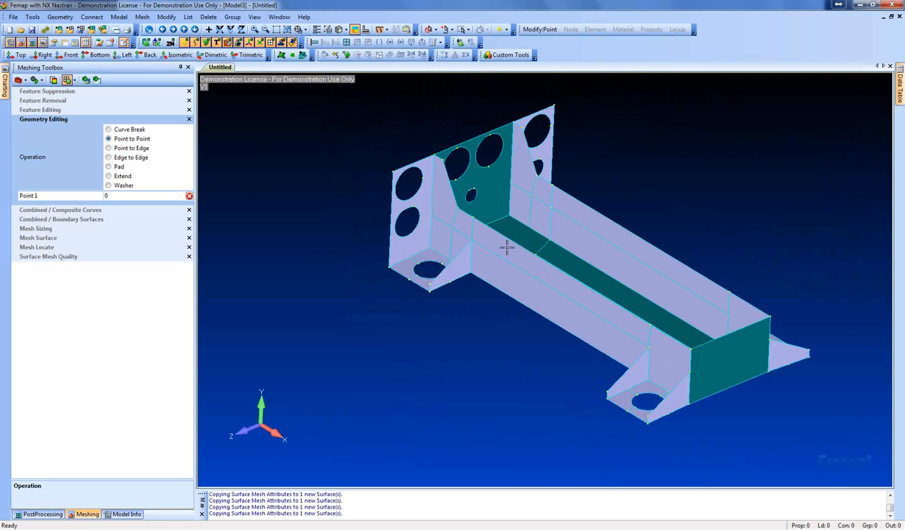
mouse_move(507, 248)
middle_down()
mouse_move(461, 247)
mouse_move(505, 249)
middle_up()
scroll(498, 242, up, 1)
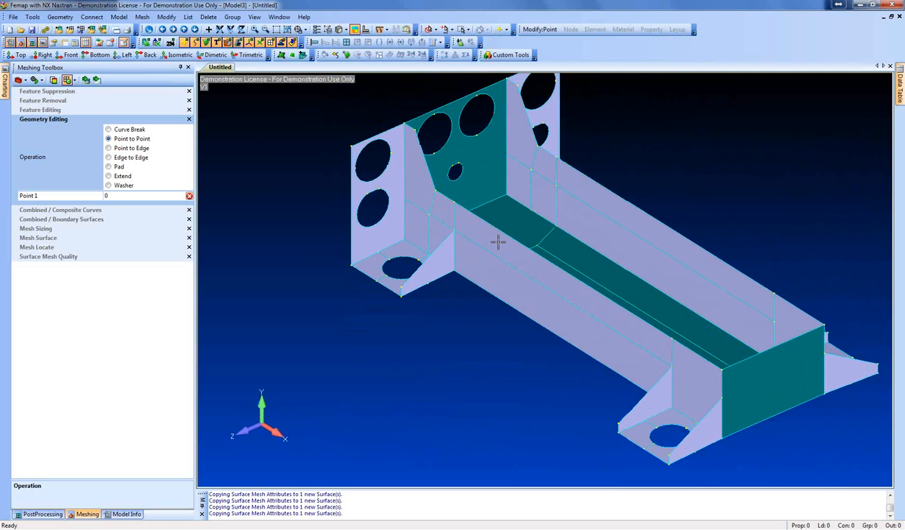
scroll(498, 242, up, 1)
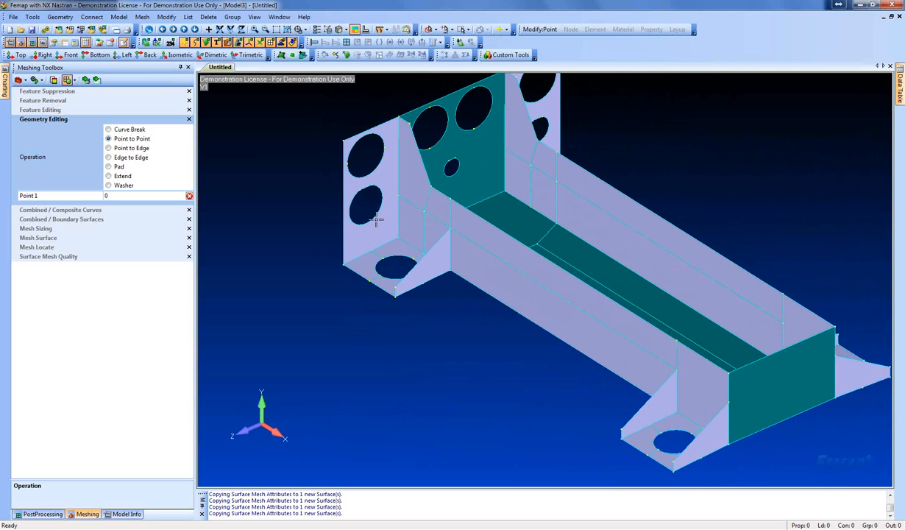
Create a material from the library entry 7050-T651 Al Plate and end material creation
click(124, 518)
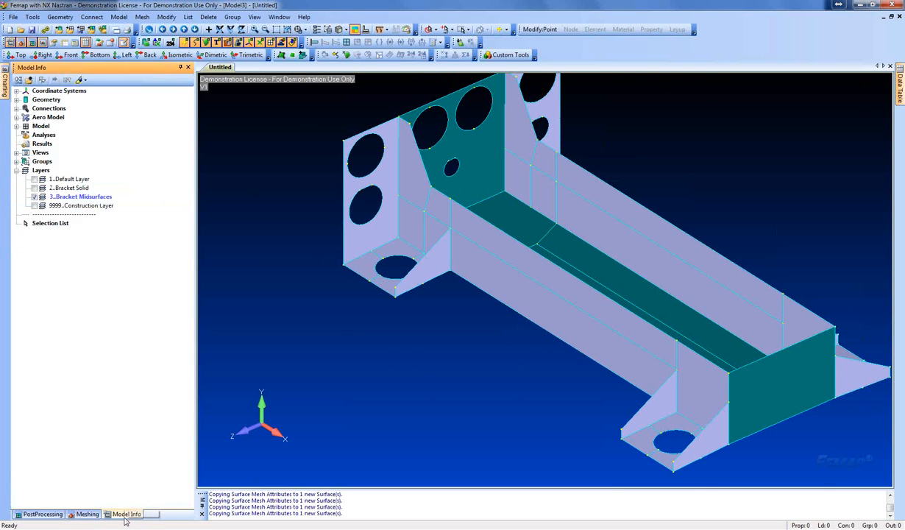
click(16, 127)
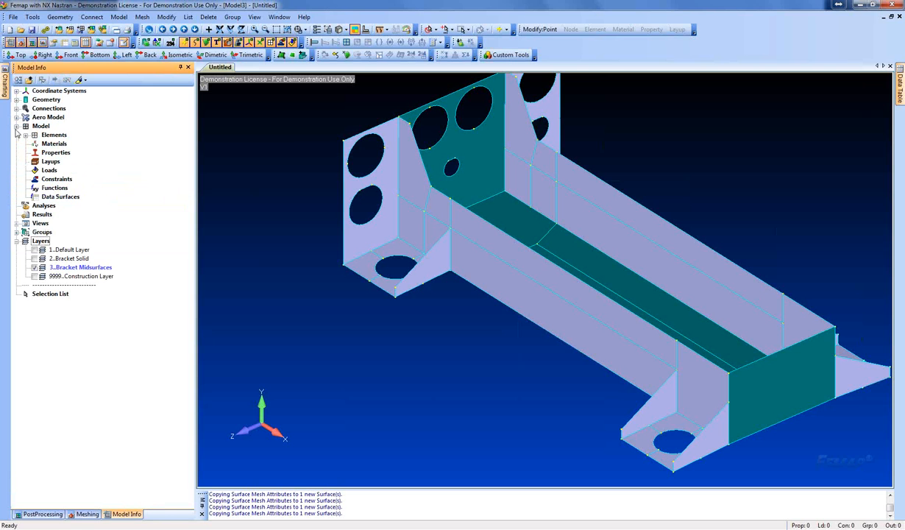
right_click(64, 148)
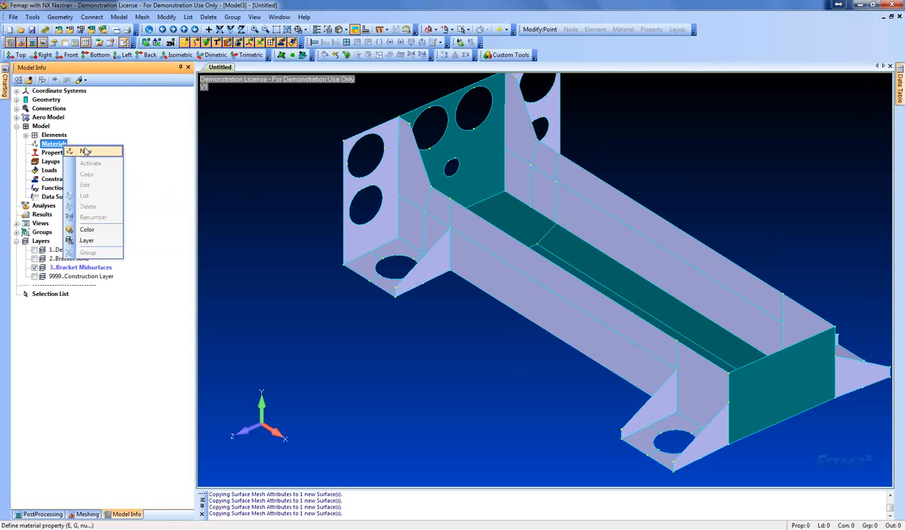
click(112, 150)
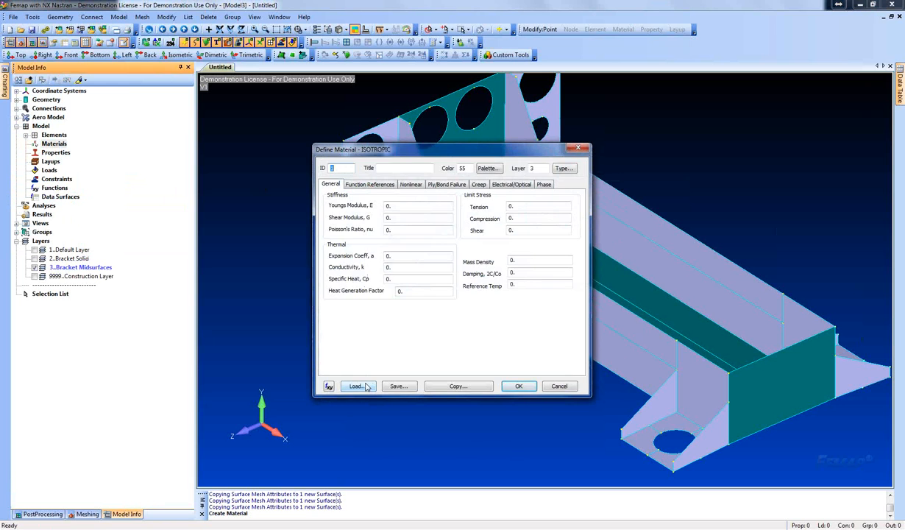
click(366, 387)
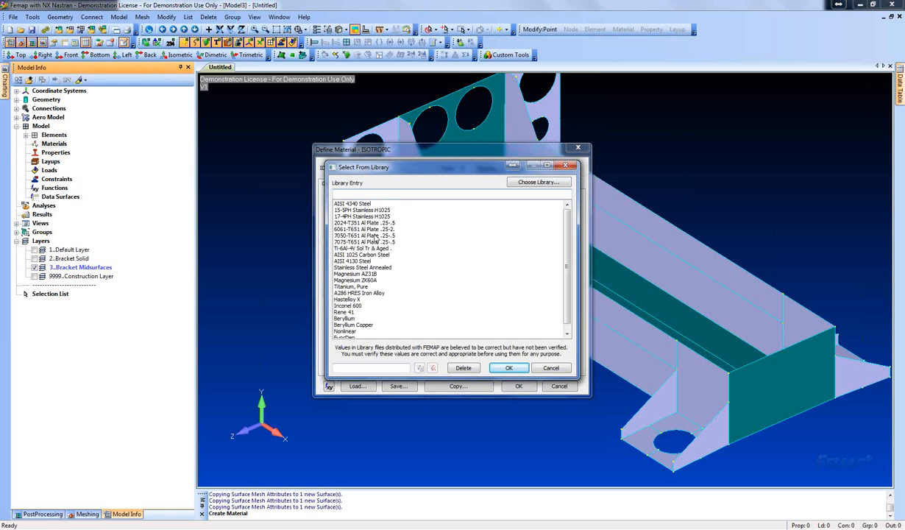
click(368, 235)
double_click(376, 235)
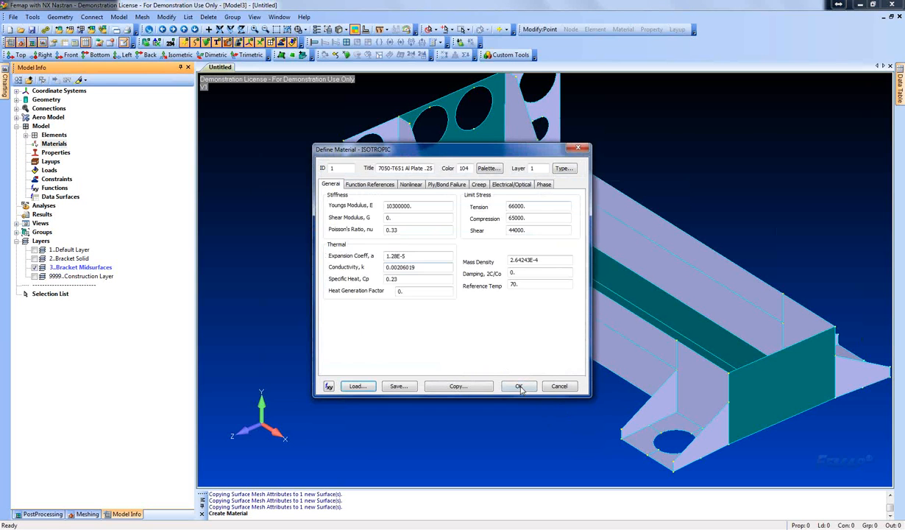
click(519, 385)
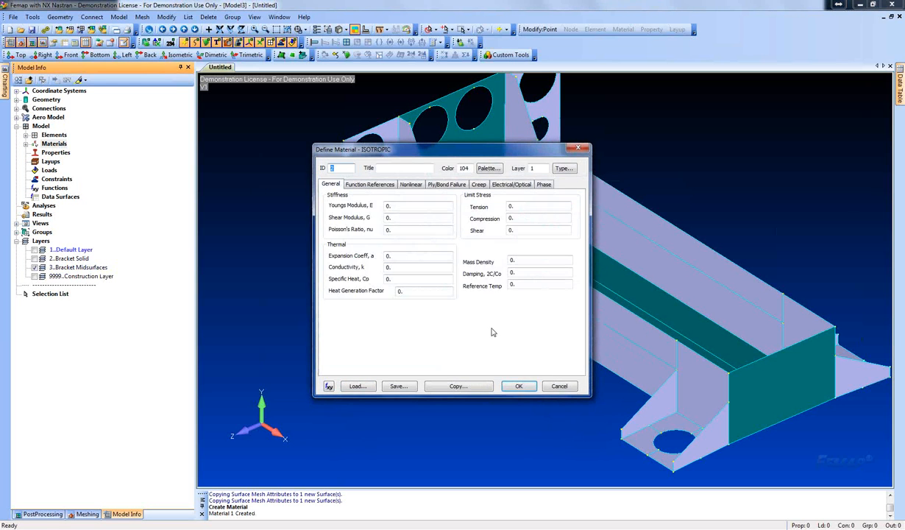
click(557, 386)
Create a plate property titled Bracket t=0.2" using the 7050-T651 Al Plate material and enter its thickness
right_click(47, 154)
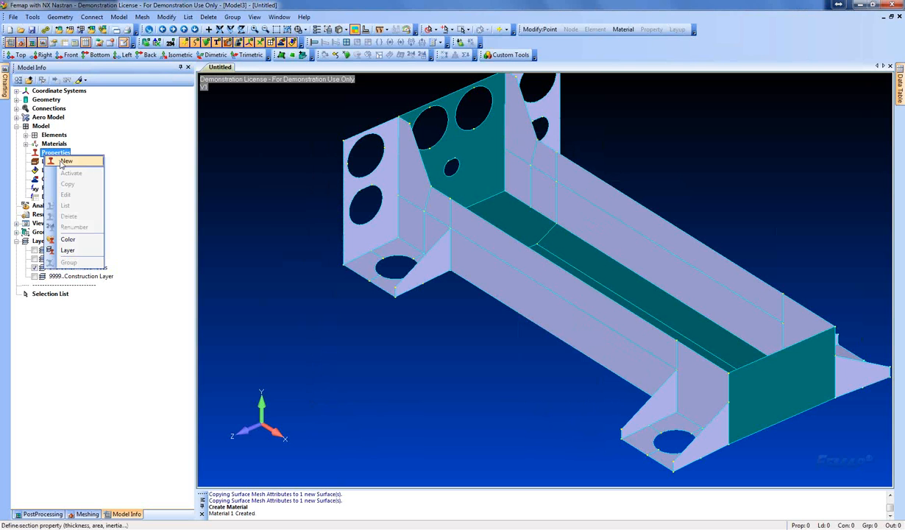
click(64, 162)
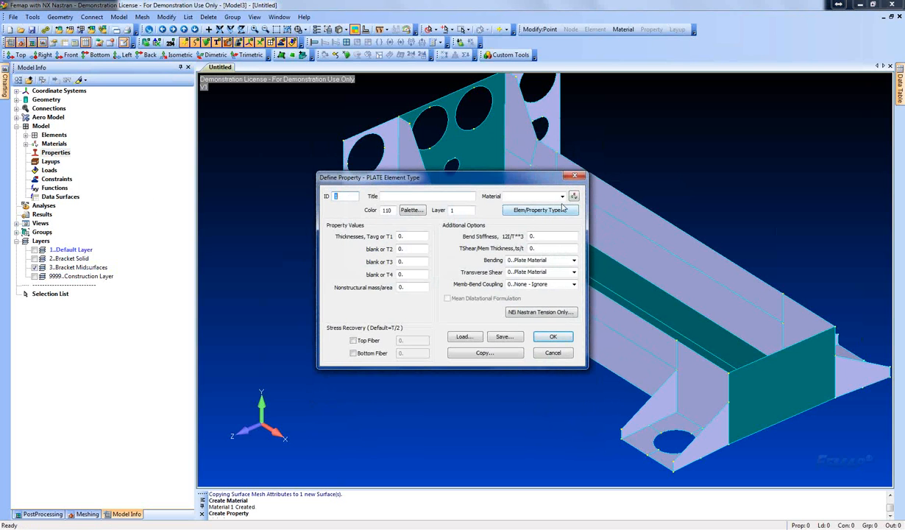
click(562, 196)
click(521, 206)
click(445, 195)
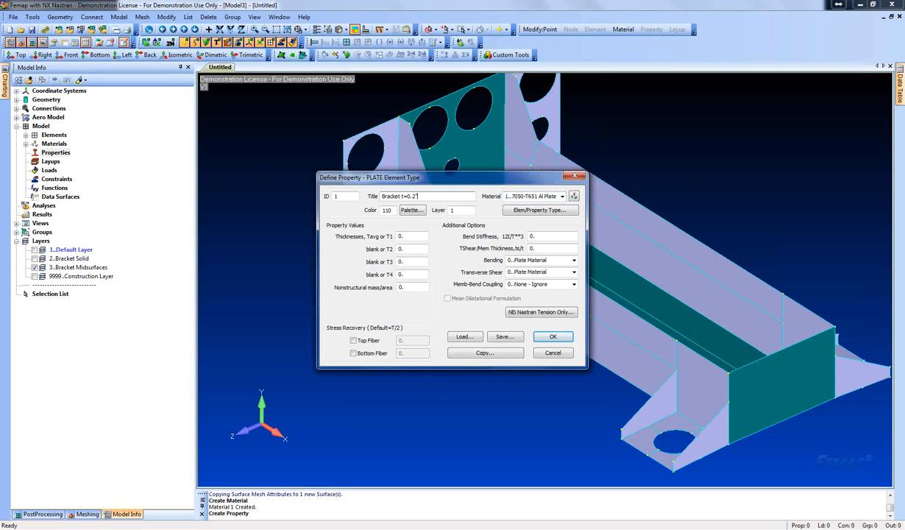
click(419, 237)
click(548, 336)
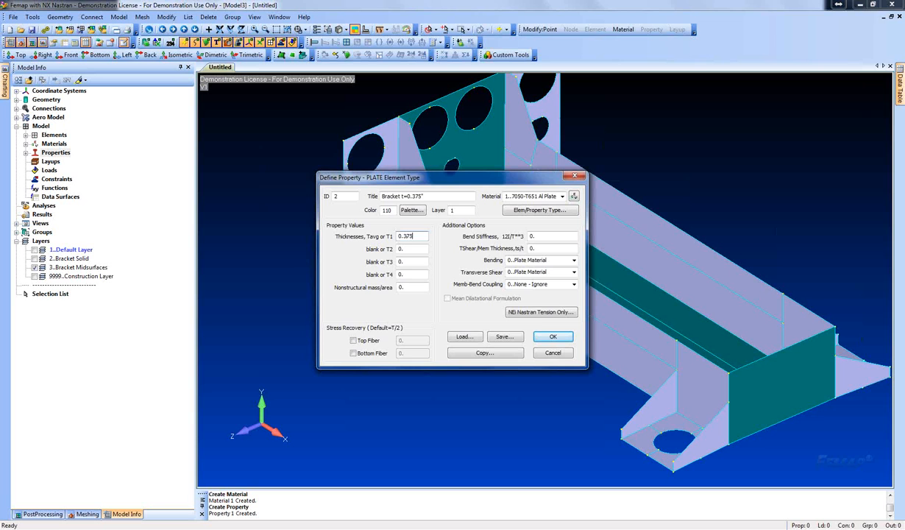
Create two more plate properties, Bracket t=0.375" with thickness 0.375 and Bracket t=0.225 with thickness 0.225, then end property creation
click(552, 337)
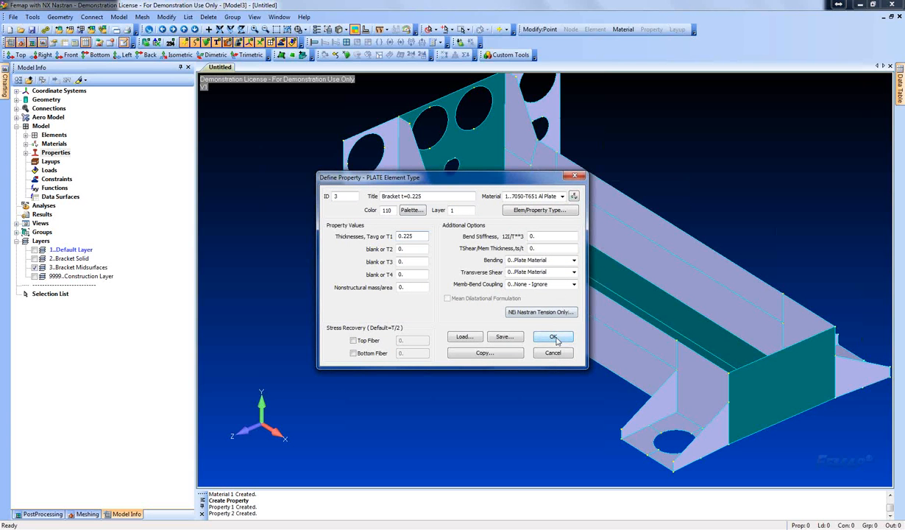
key(Return)
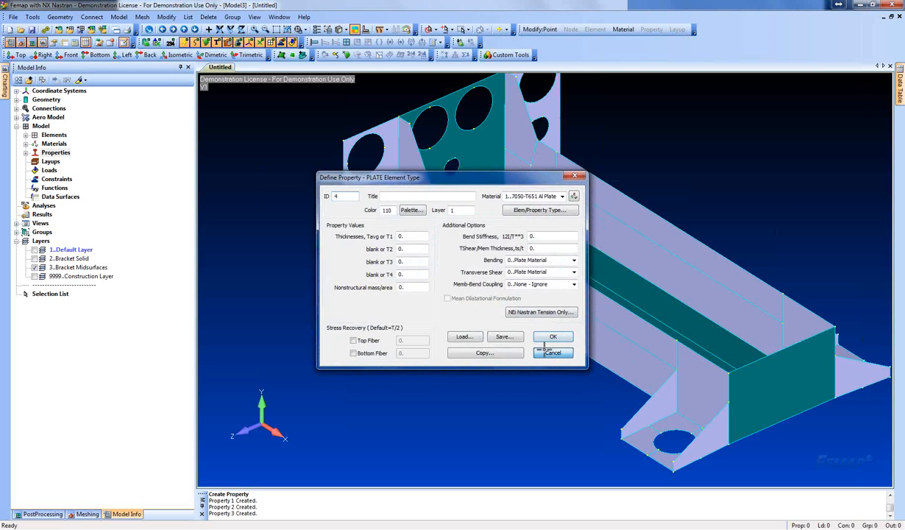
click(550, 353)
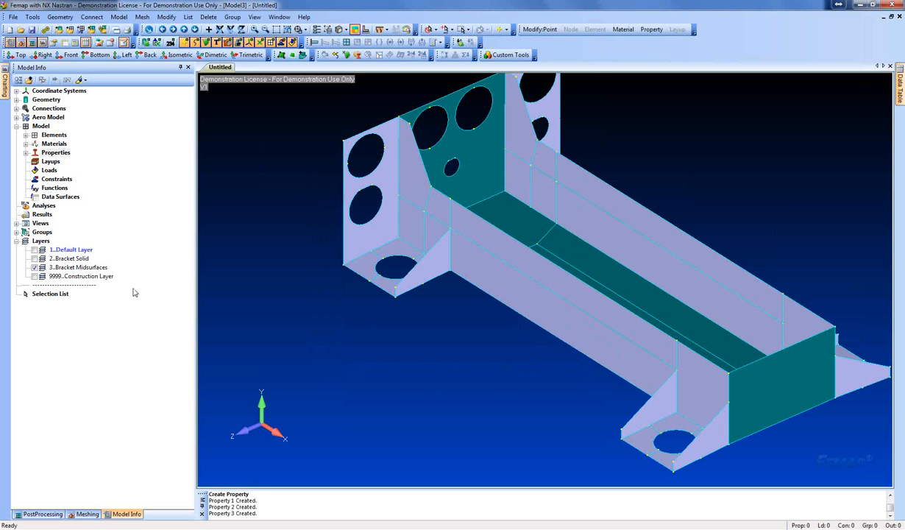
Mesh the wall-side surface of the near rear foot pad with property Bracket t=0.2", mesh size 0.2 and the Mapped Mesh method
click(86, 515)
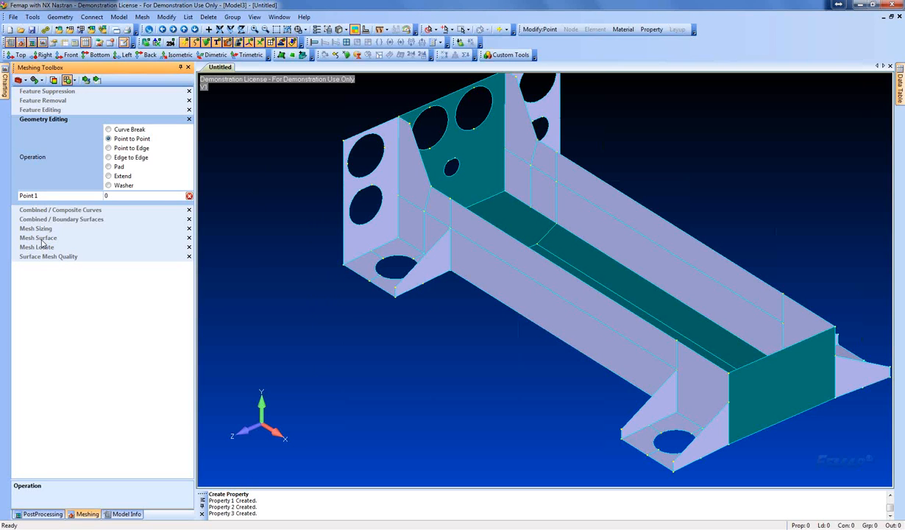
click(38, 237)
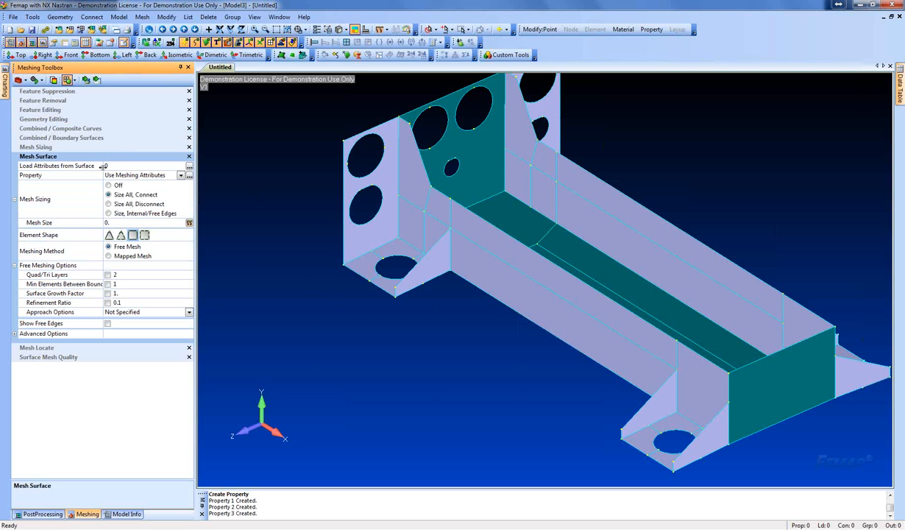
click(180, 176)
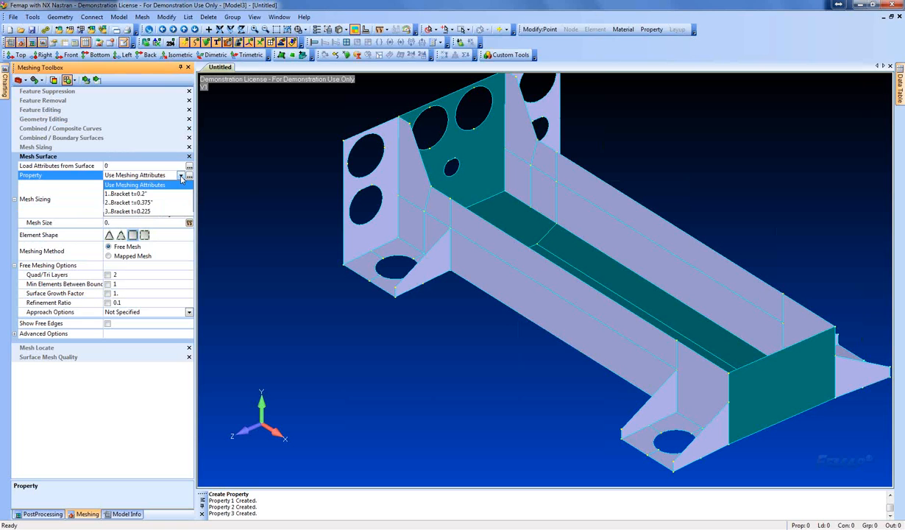
click(129, 194)
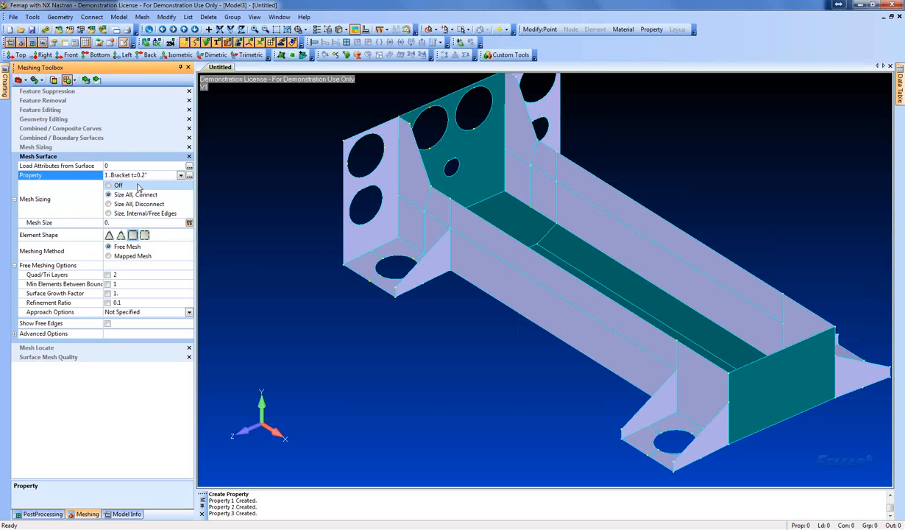
click(155, 222)
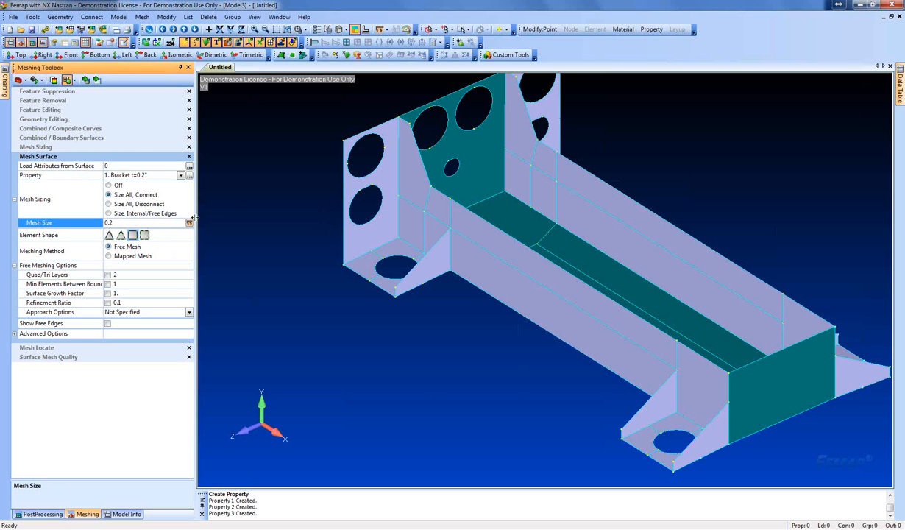
click(116, 257)
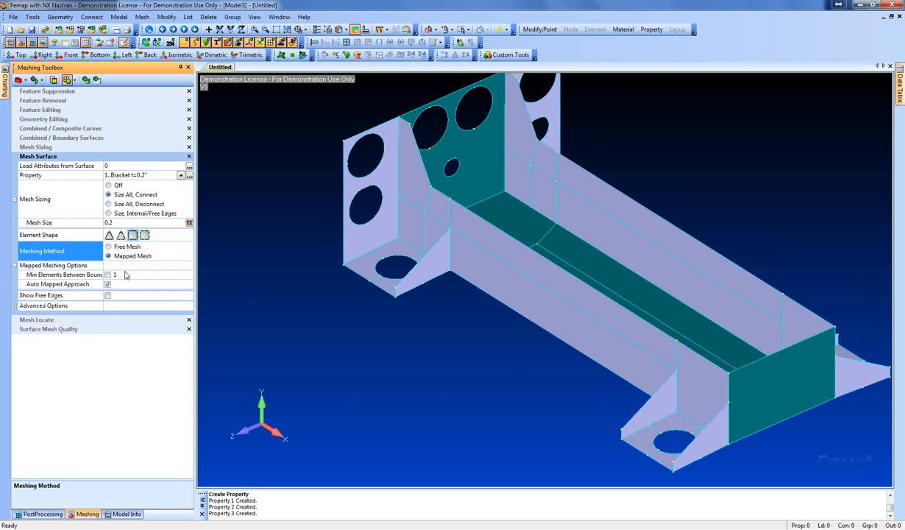
click(85, 79)
click(386, 243)
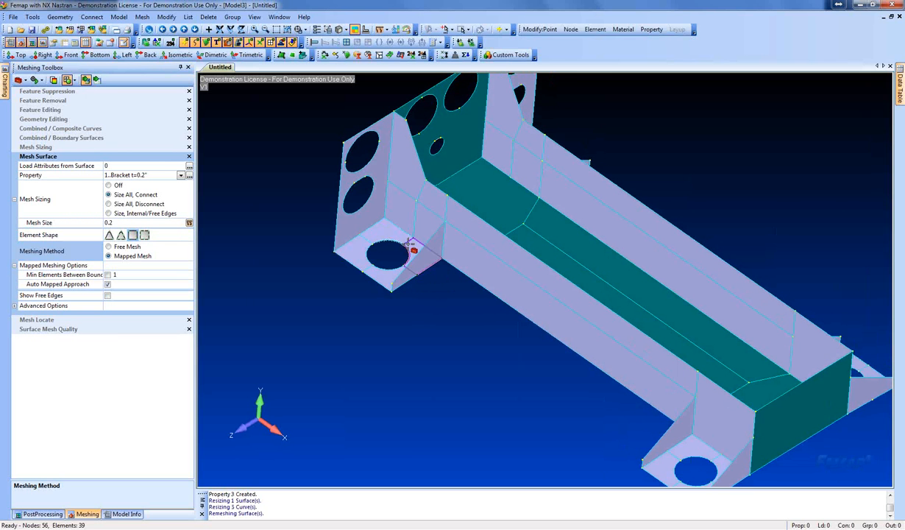
Activate the Bracket Midsurfaces layer and move the elements on the meshed foot pad surface to it
click(127, 514)
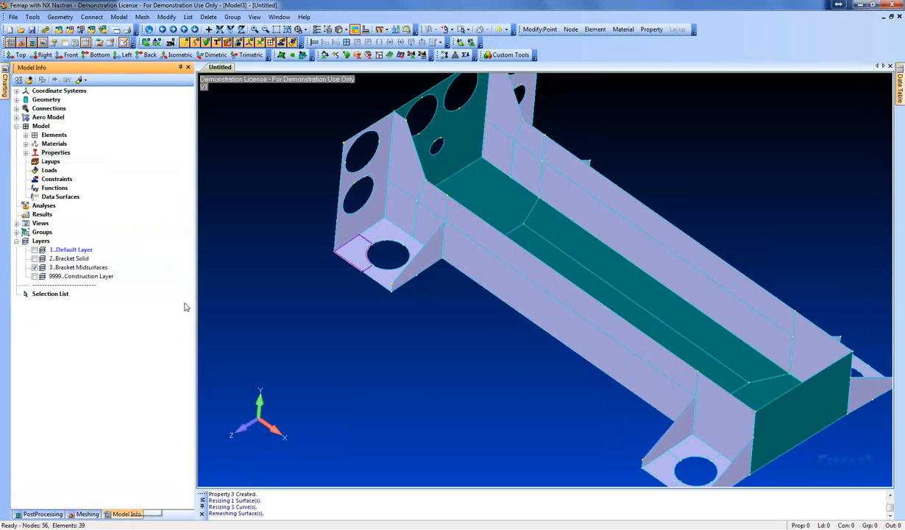
double_click(76, 268)
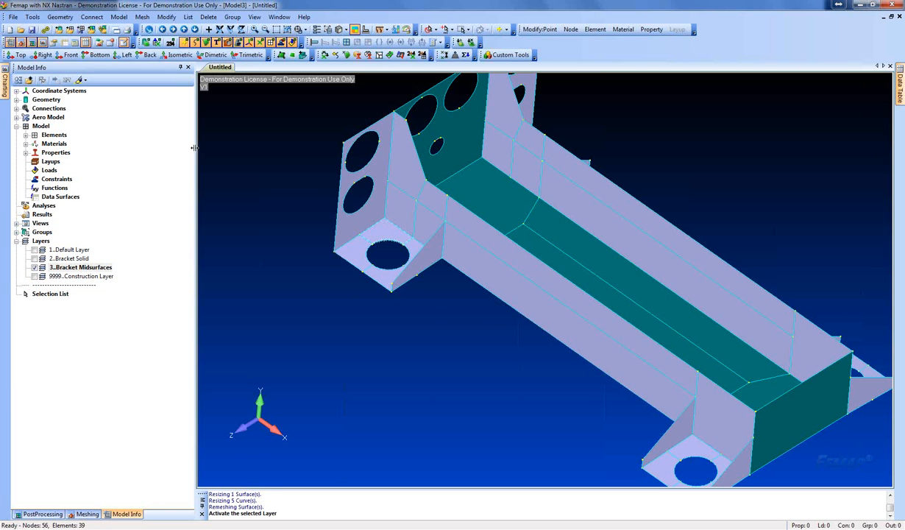
click(166, 17)
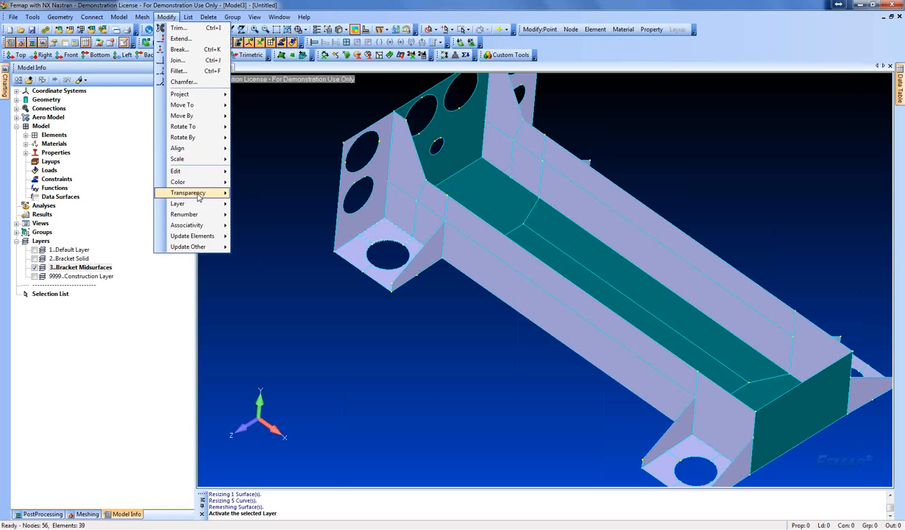
mouse_move(197, 204)
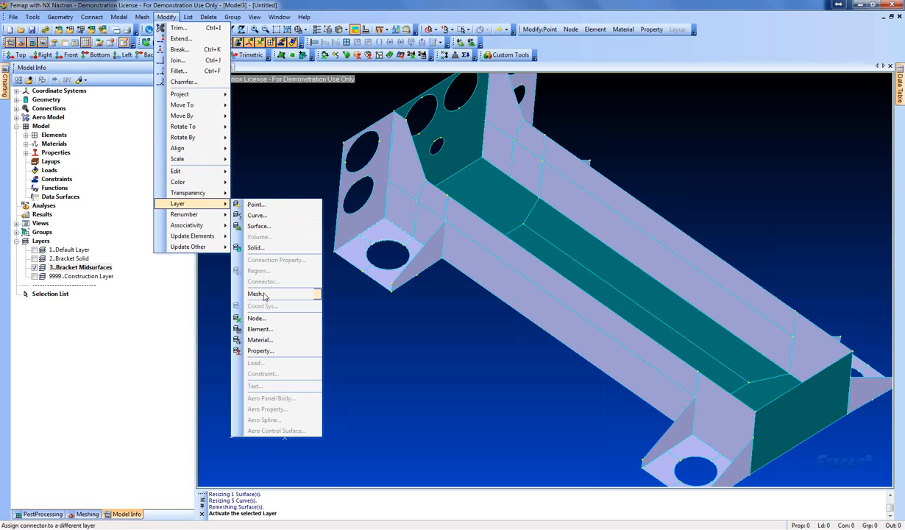
click(256, 294)
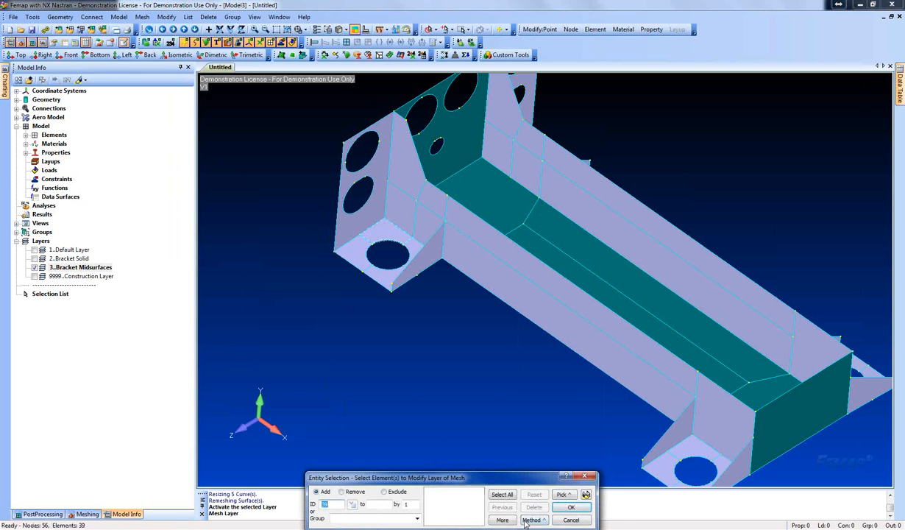
click(527, 520)
click(558, 510)
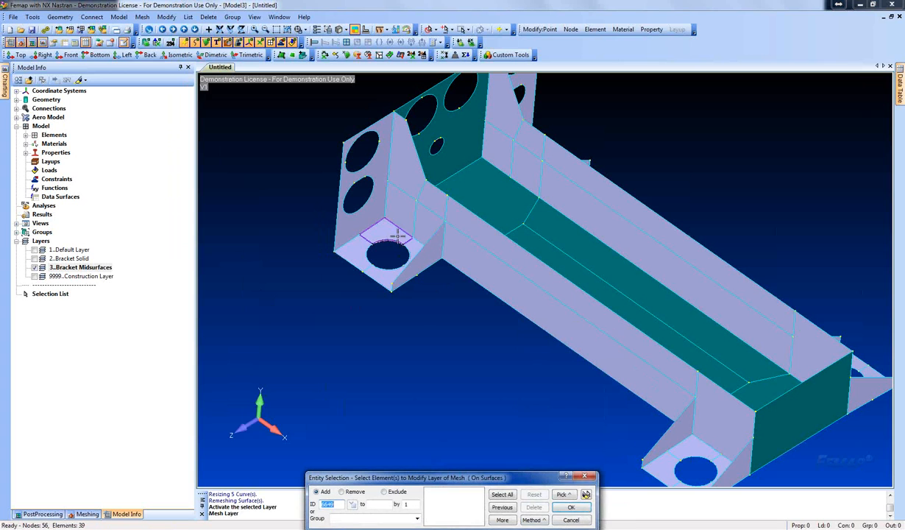
click(398, 235)
key(Return)
double_click(412, 478)
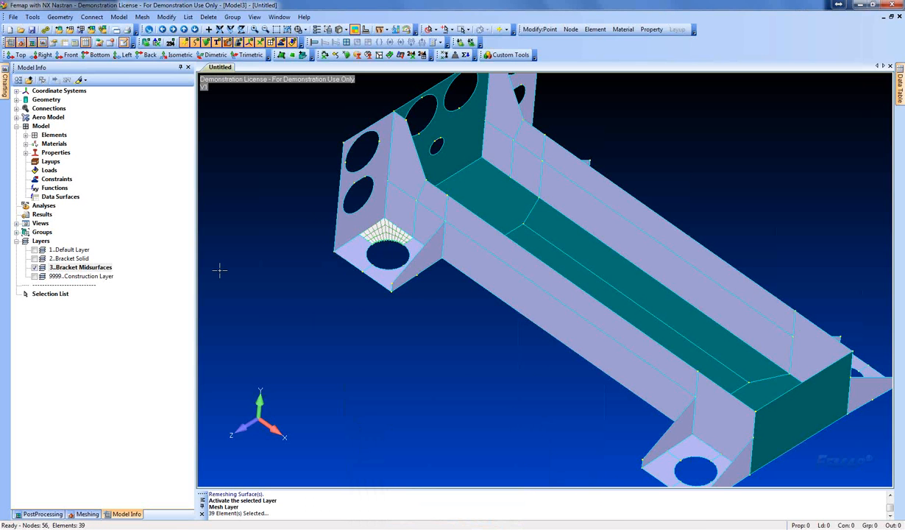
Mesh the remaining surfaces around the hole of the near rear foot pad with the same Mesh Surface settings
click(86, 514)
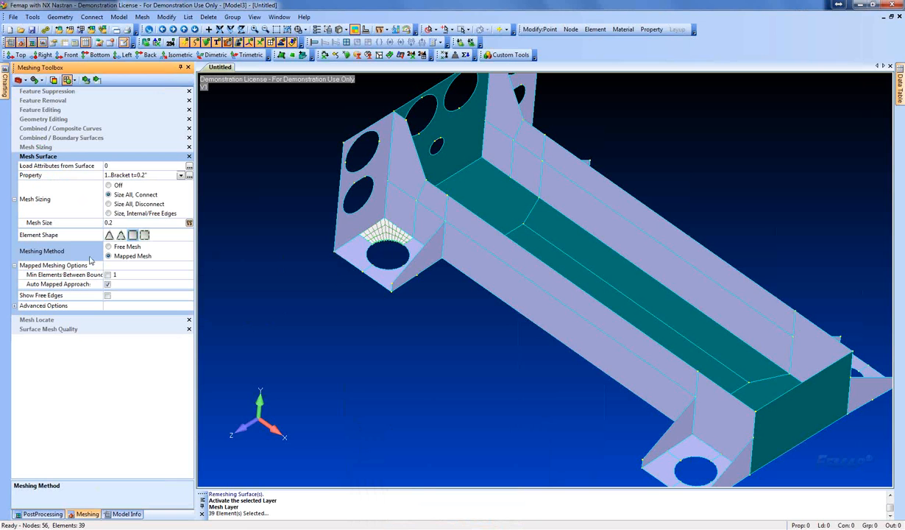
click(86, 80)
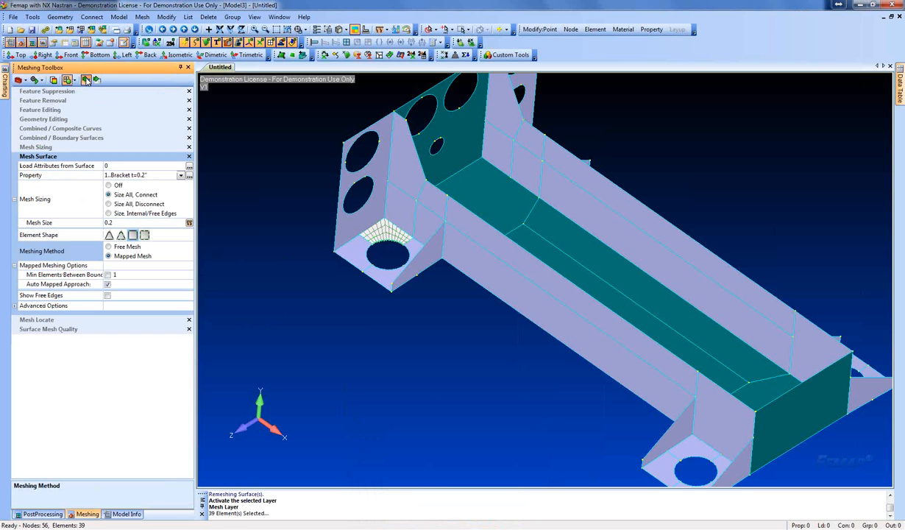
click(407, 256)
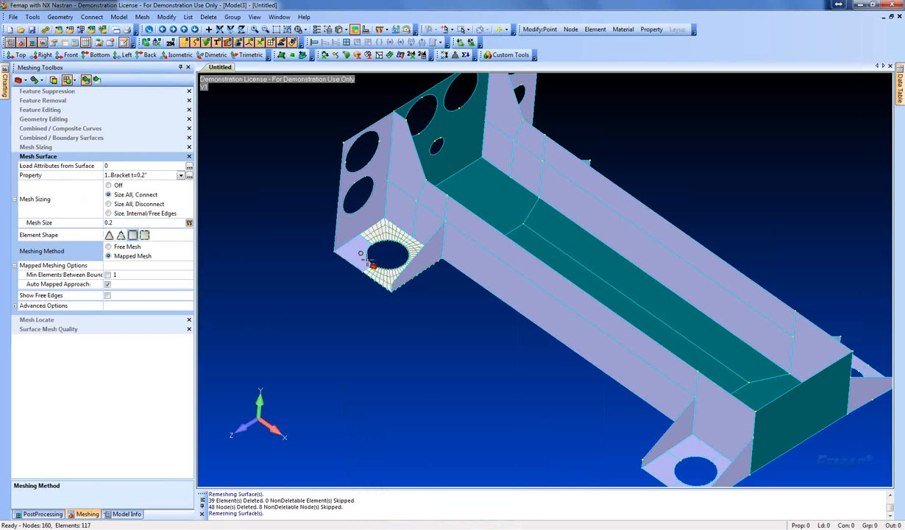
Mesh all the surfaces around the hole of the near front foot pad with the 0.2 mapped mesh
middle_drag(476, 343, 358, 275)
click(548, 384)
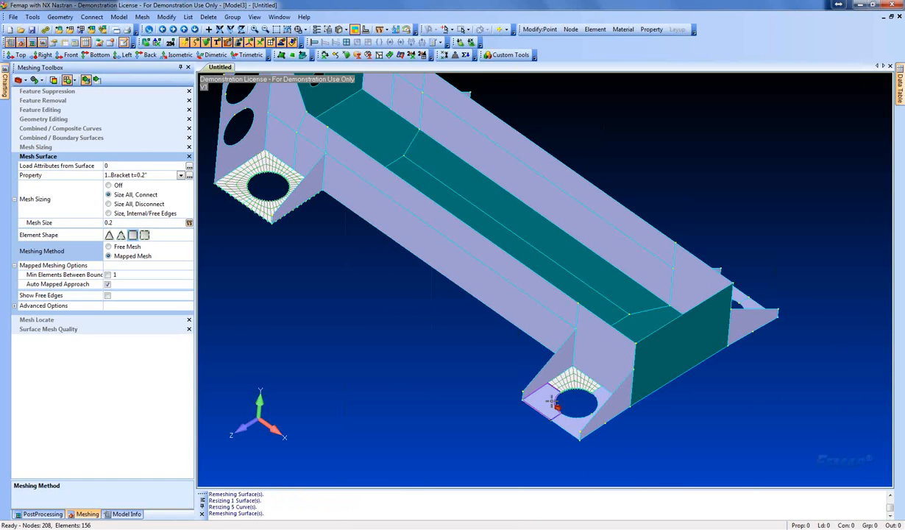
click(602, 403)
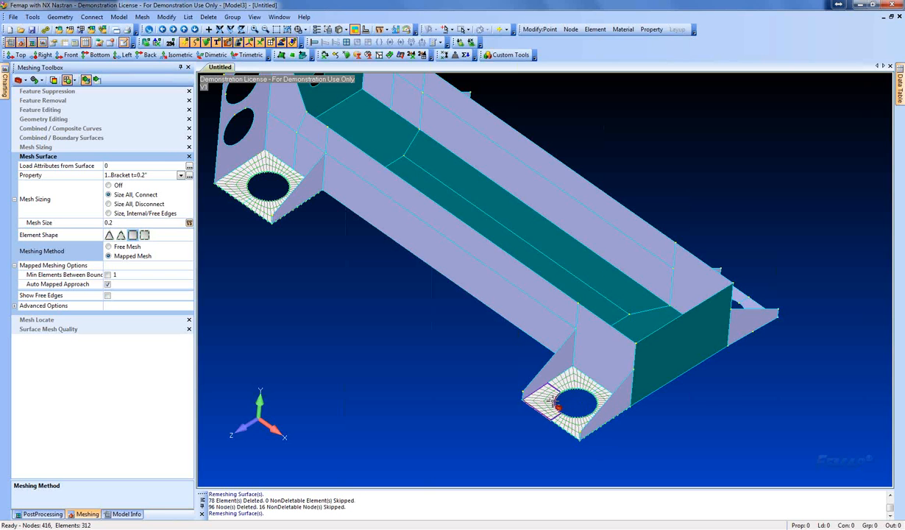
Mesh the surfaces around the hole of the far front foot pad with the 0.2 mapped mesh
middle_drag(552, 398, 566, 365)
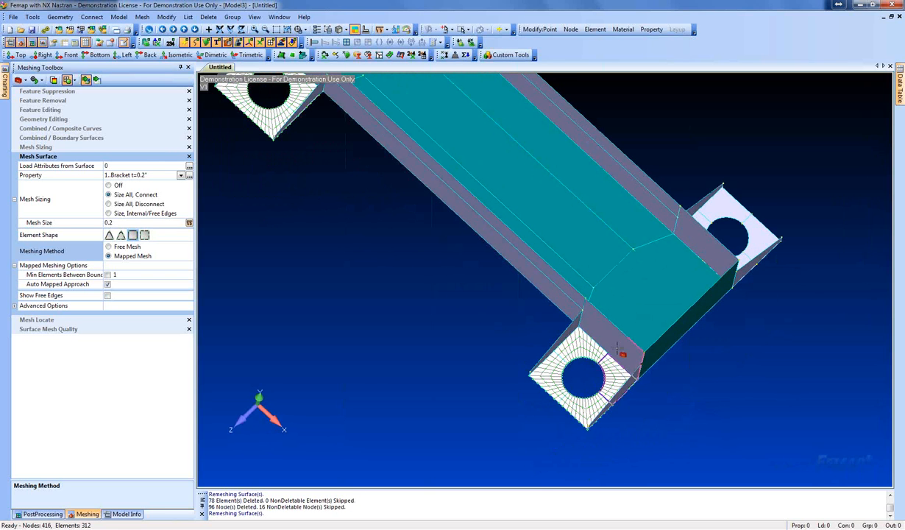
ctrl+middle_drag(619, 285, 561, 362)
click(669, 285)
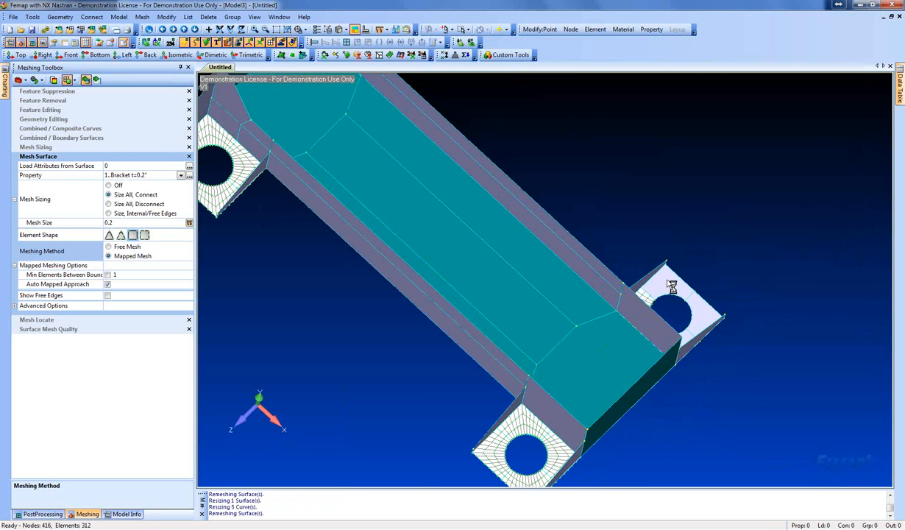
click(698, 315)
middle_drag(667, 317, 632, 361)
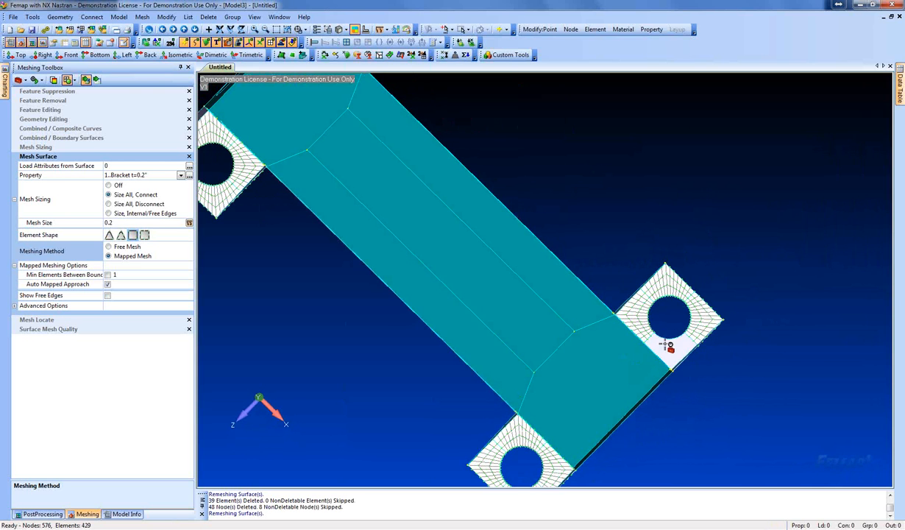
Mesh the surfaces around the hole of the far rear foot pad with the 0.2 mapped mesh
middle_drag(459, 265, 444, 219)
click(429, 181)
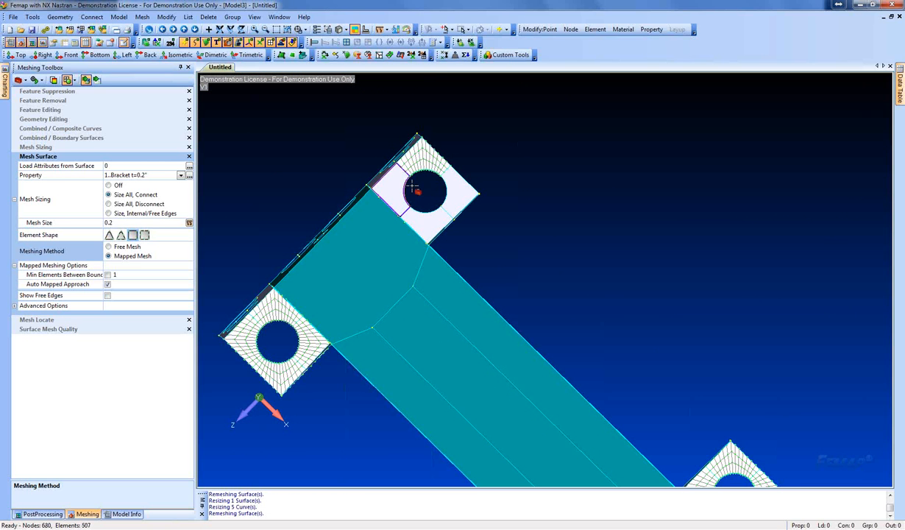
click(424, 214)
middle_drag(426, 215, 434, 254)
Mesh the near outer section of the rear plate and the adjoining side wall and gusset surfaces at the near rear foot, using property Bracket t=0.2"
middle_drag(257, 259, 335, 288)
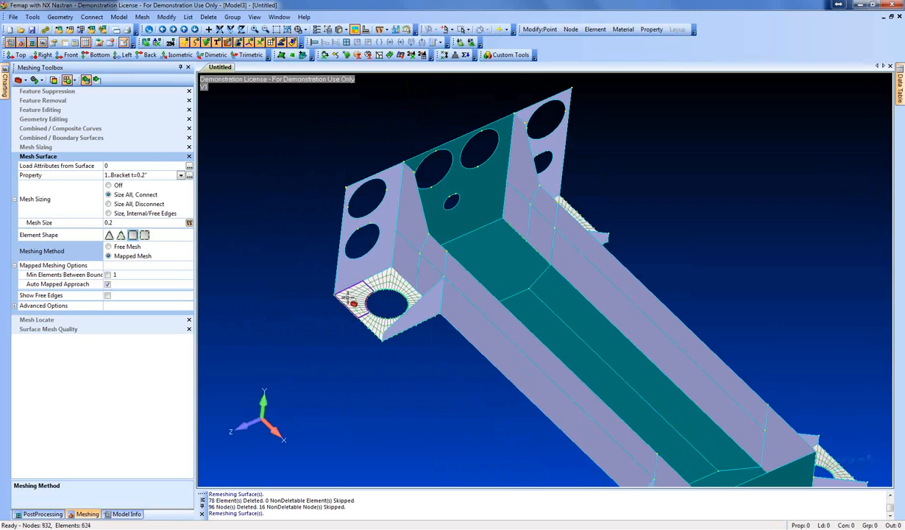
click(368, 228)
click(407, 221)
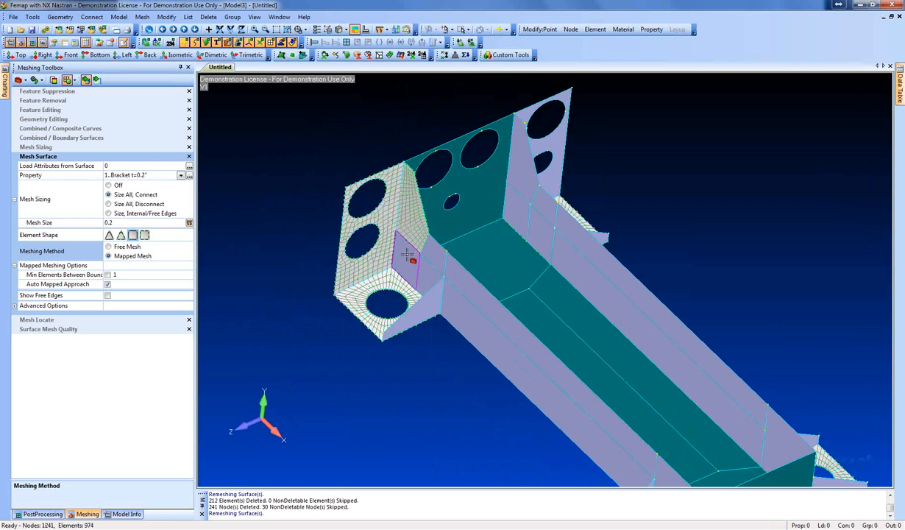
click(414, 259)
click(437, 254)
click(419, 298)
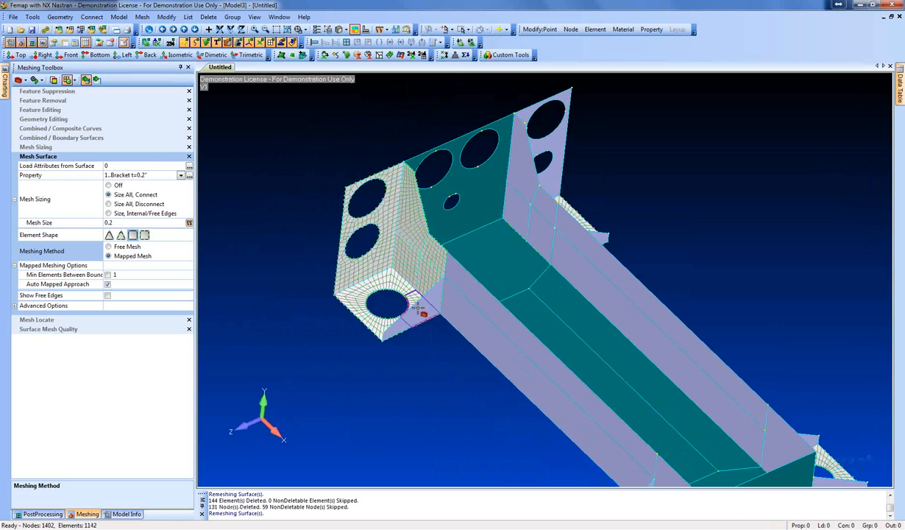
click(425, 313)
Mesh the long surfaces of the near side wall and the wall and gusset surfaces at the near front foot with the 0.2 mapped mesh
middle_drag(445, 339, 475, 324)
click(563, 339)
click(648, 364)
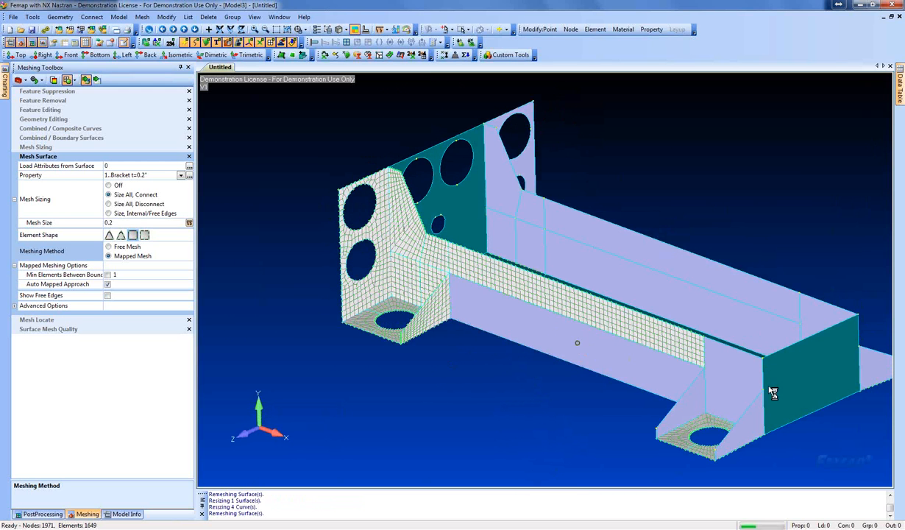
click(688, 386)
click(728, 394)
click(743, 441)
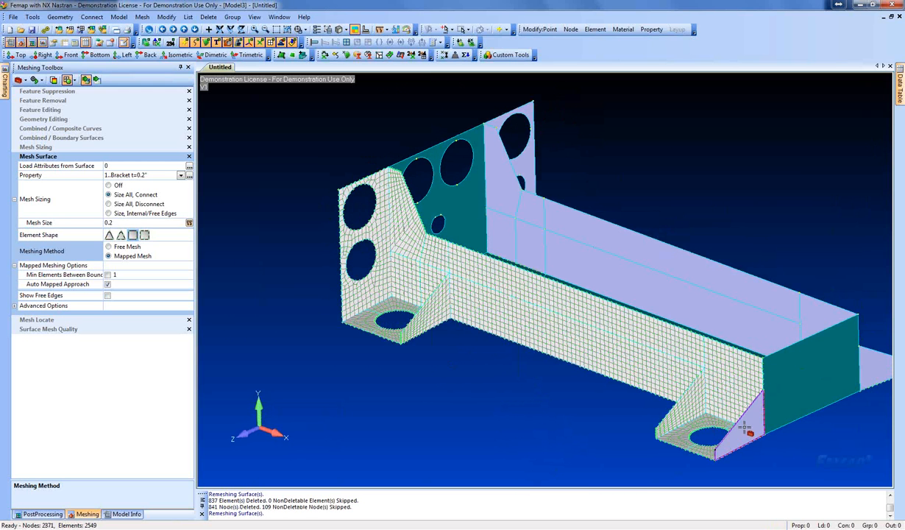
click(694, 445)
Mesh the side wall and gusset surfaces at the far front foot with the 0.2 mapped mesh
middle_drag(695, 445, 382, 398)
click(411, 420)
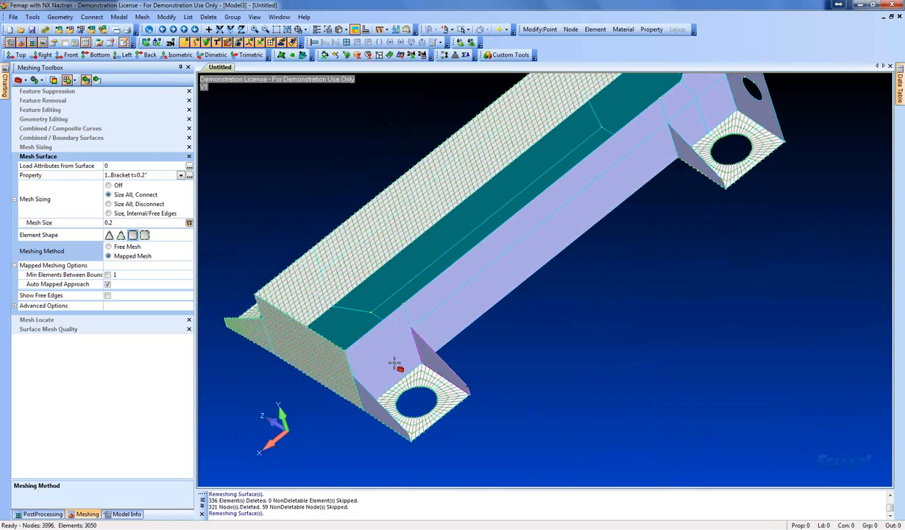
click(379, 404)
click(423, 352)
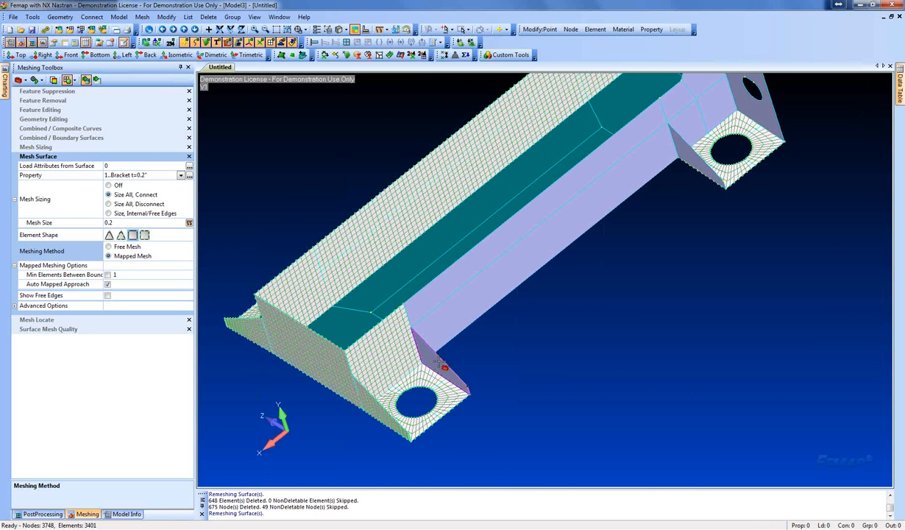
Mesh the remaining far side wall surfaces and the remaining rear plate surfaces with the 0.2 mapped mesh
ctrl+middle_drag(524, 290, 498, 379)
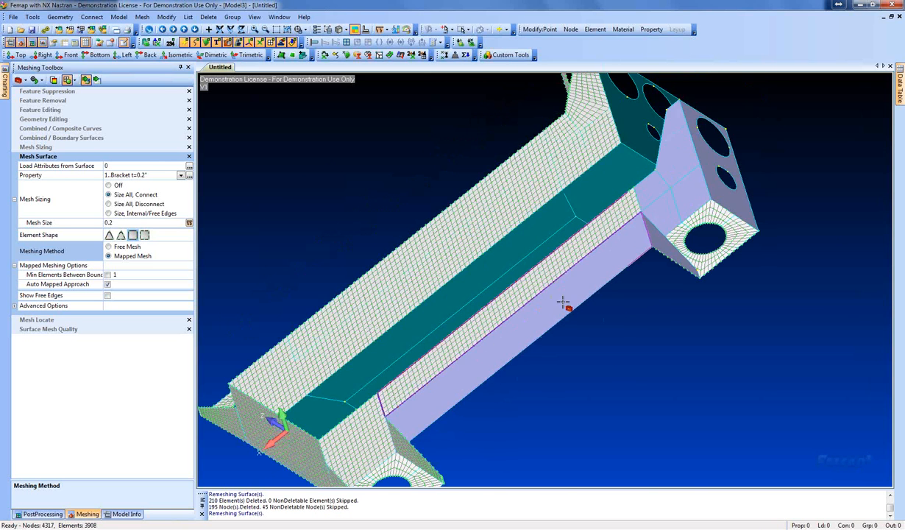
click(564, 300)
click(689, 194)
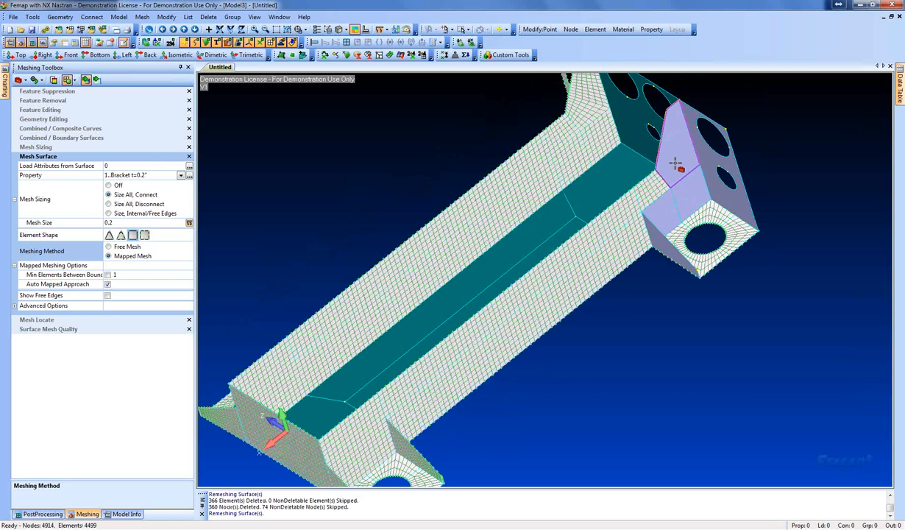
click(718, 184)
middle_drag(627, 241, 729, 209)
click(668, 110)
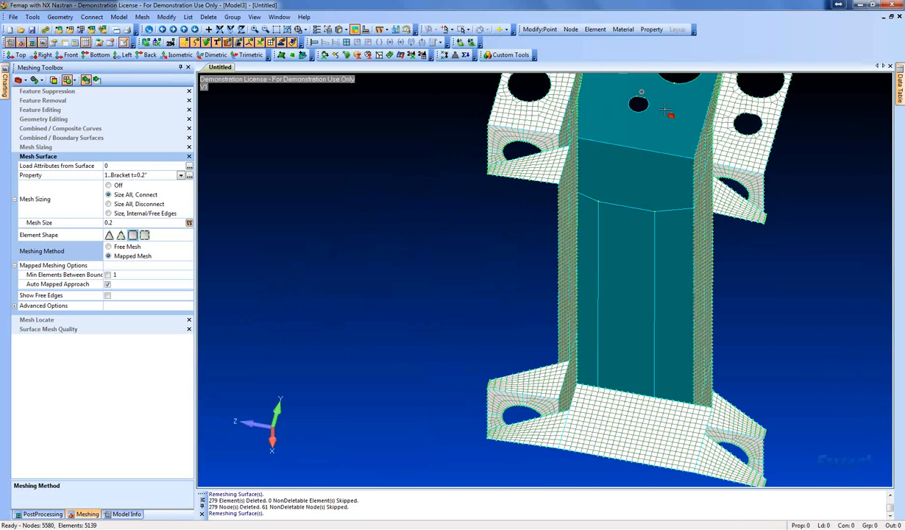
Mesh the rear floor surface between the side walls with property Bracket t=0.375" and mesh size 0.2
middle_drag(582, 329, 556, 330)
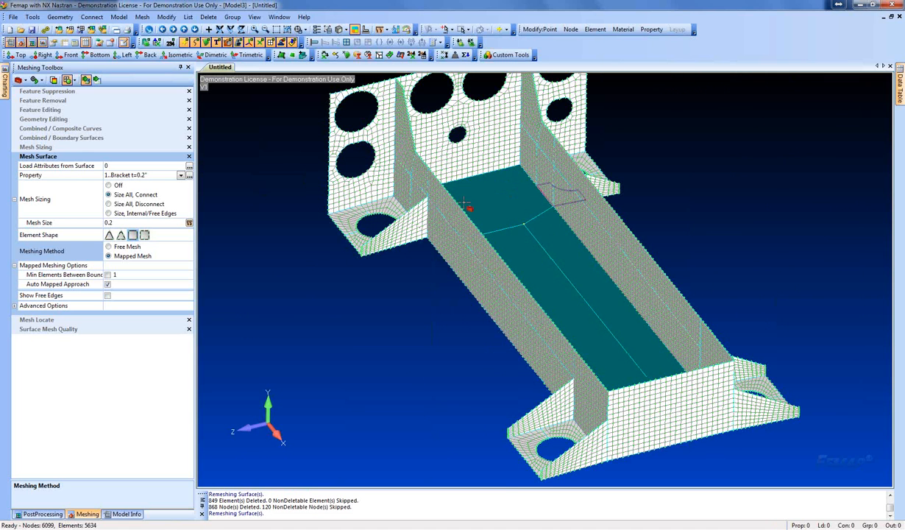
click(181, 175)
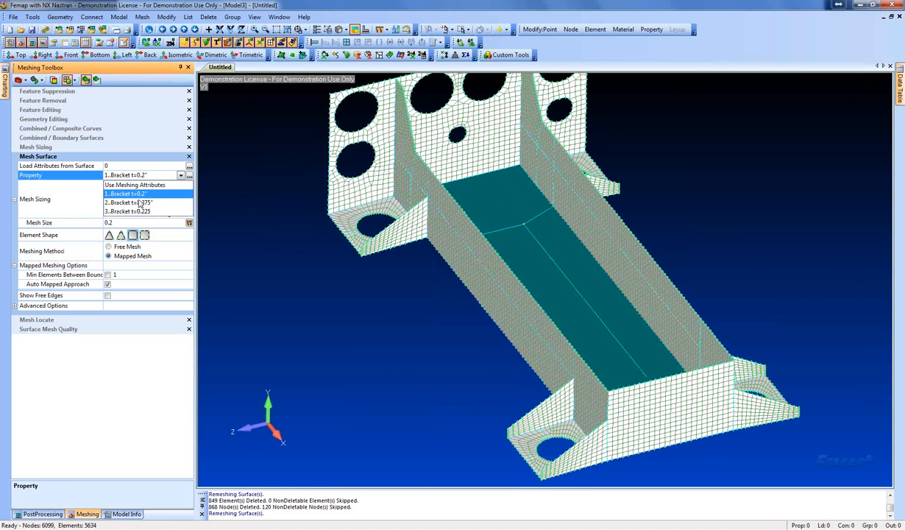
click(130, 202)
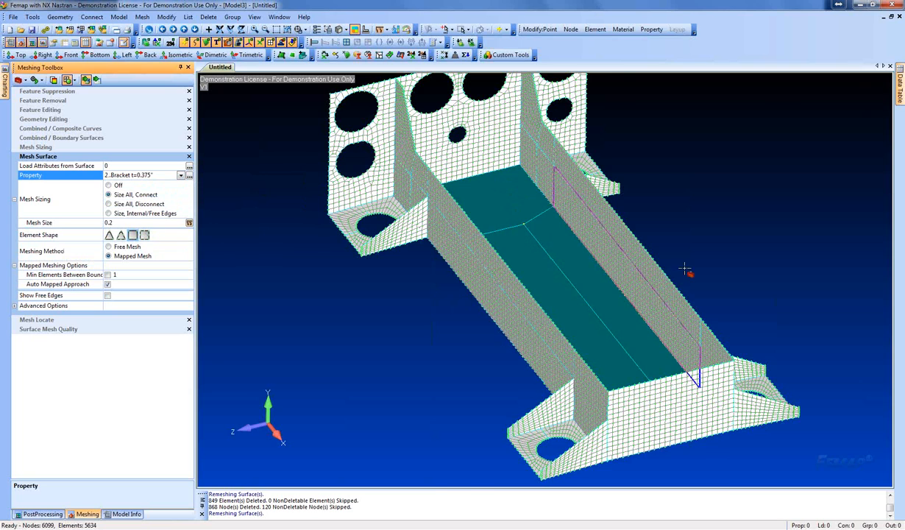
middle_drag(641, 293, 651, 217)
click(487, 190)
Mesh both long floor strips and the front floor surface around the central panel with property Bracket t=0.375"
click(588, 338)
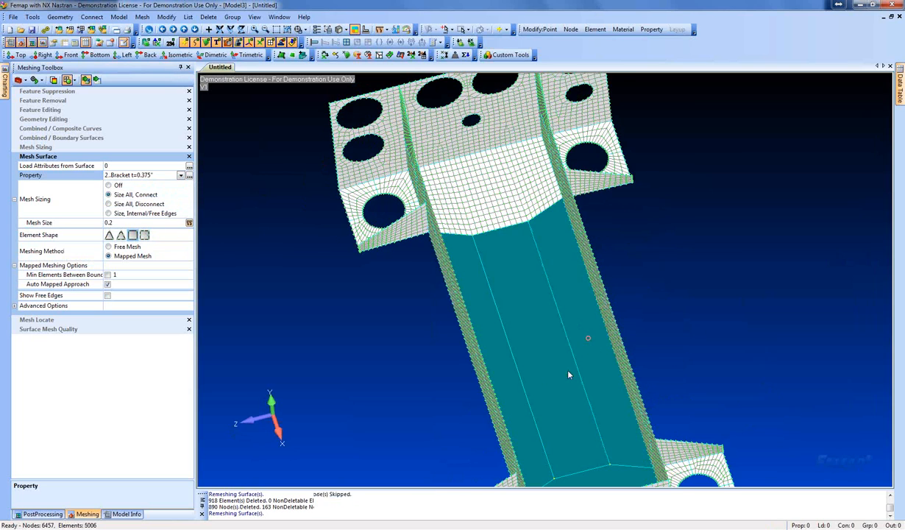
middle_drag(524, 356, 510, 292)
click(483, 252)
middle_drag(572, 323, 611, 390)
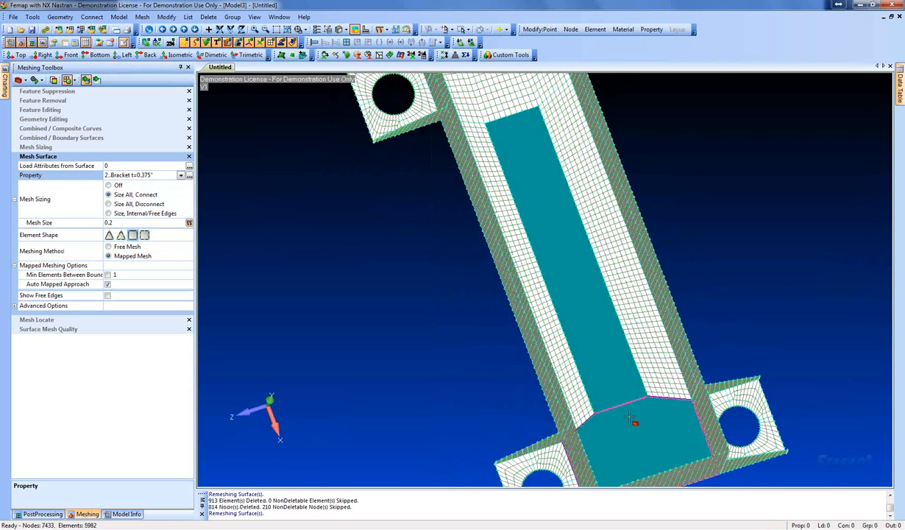
click(629, 417)
Mesh the central floor panel with property Bracket t=0.225 and mesh sizing off, then finish surface meshing
middle_drag(594, 351, 581, 282)
ctrl+middle_drag(593, 316, 629, 382)
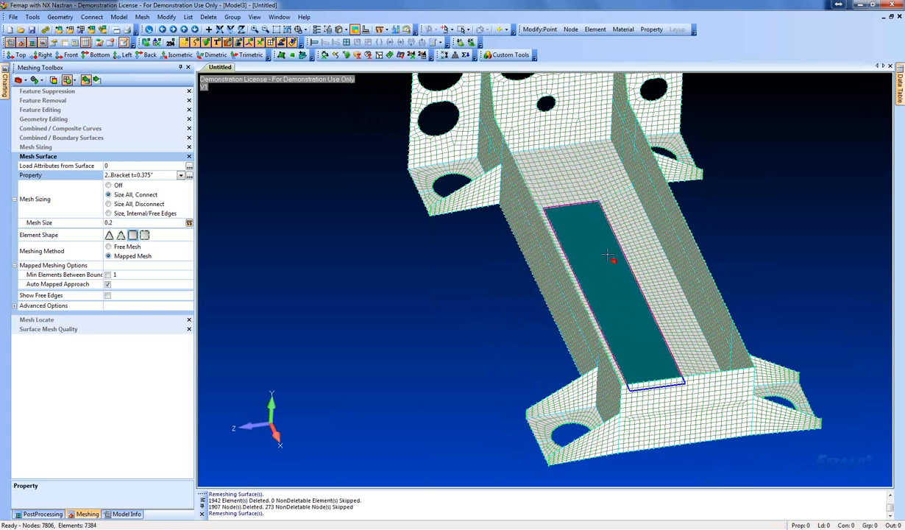
click(117, 186)
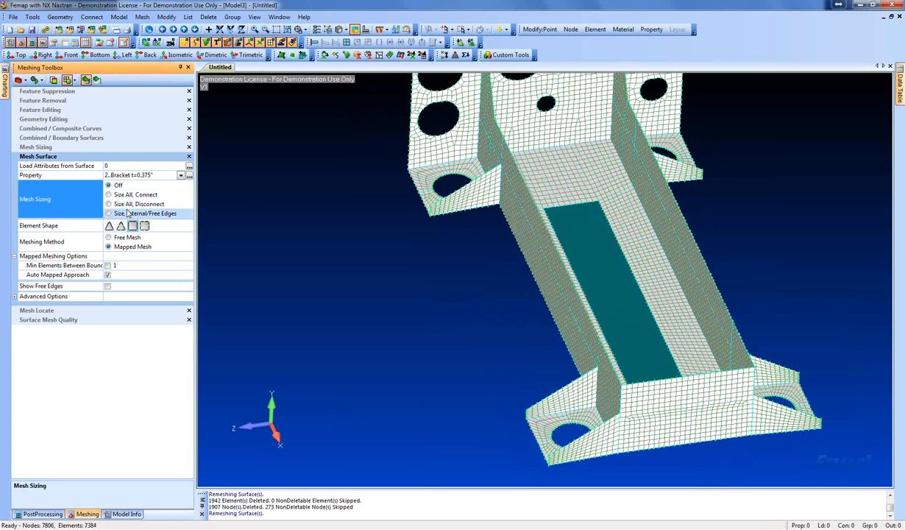
click(180, 175)
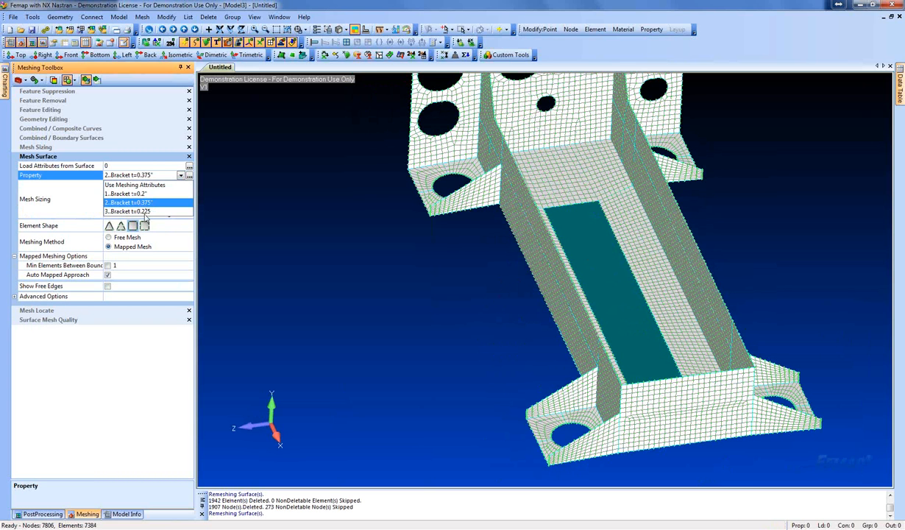
click(145, 212)
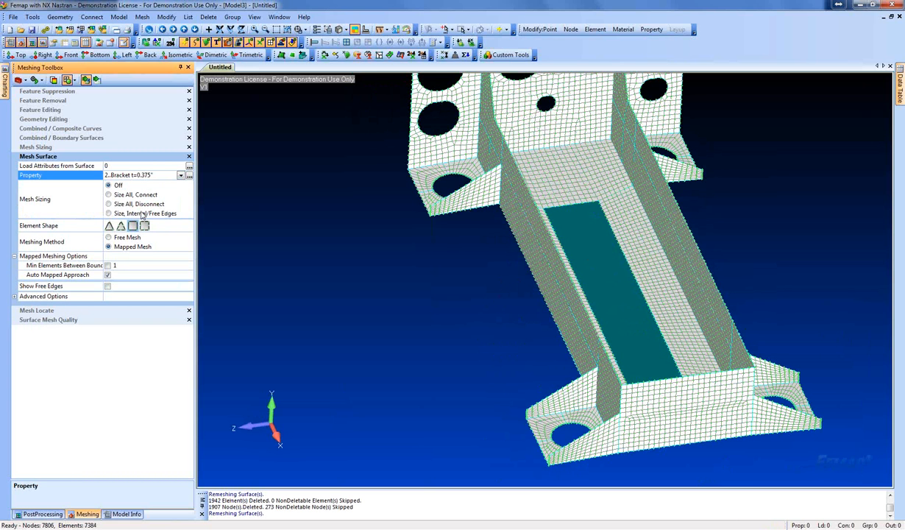
click(583, 265)
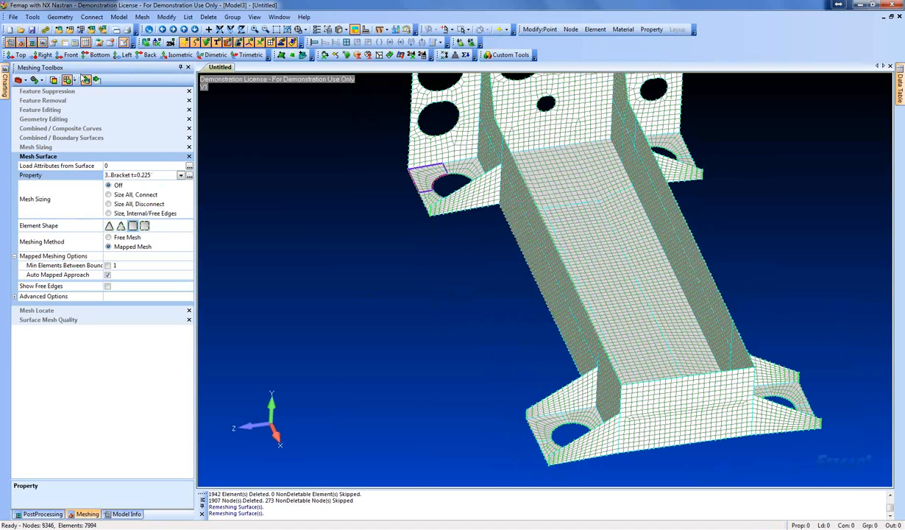
scroll(626, 234, down, 3)
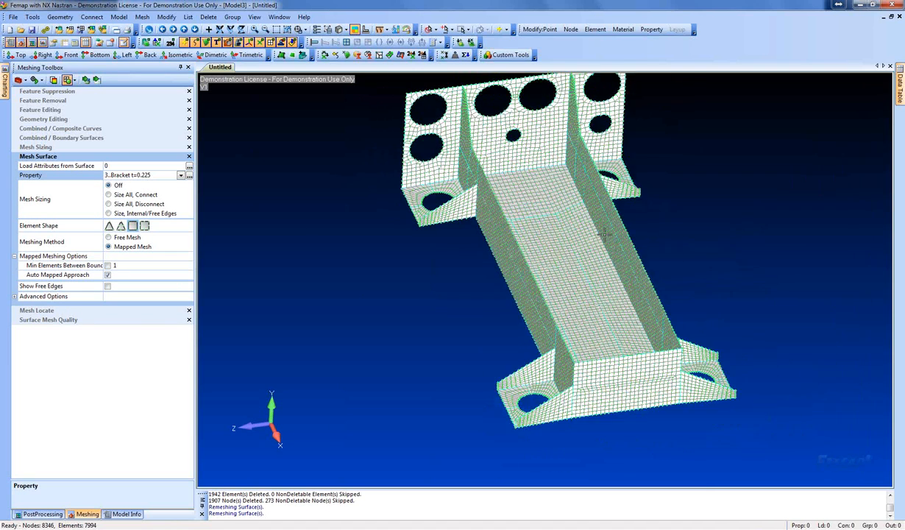
Color the elements with their property colors
middle_drag(605, 234, 611, 212)
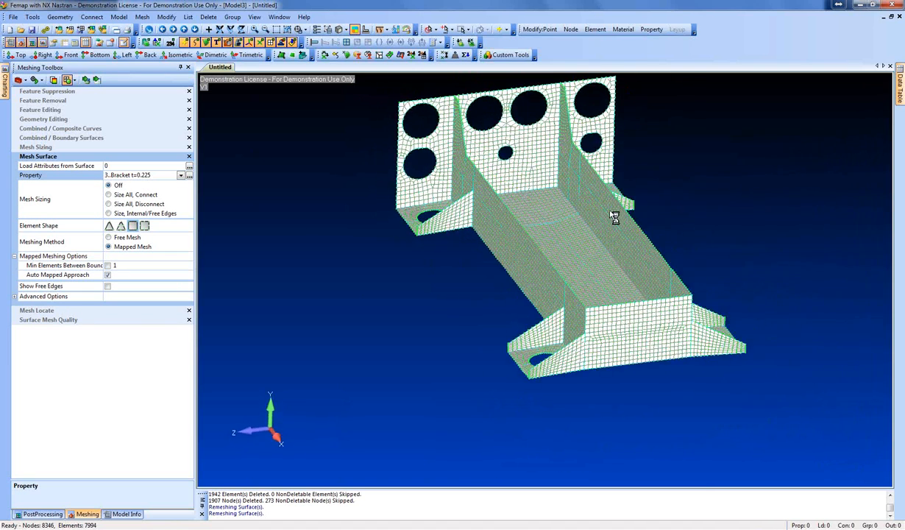
click(348, 30)
mouse_move(387, 153)
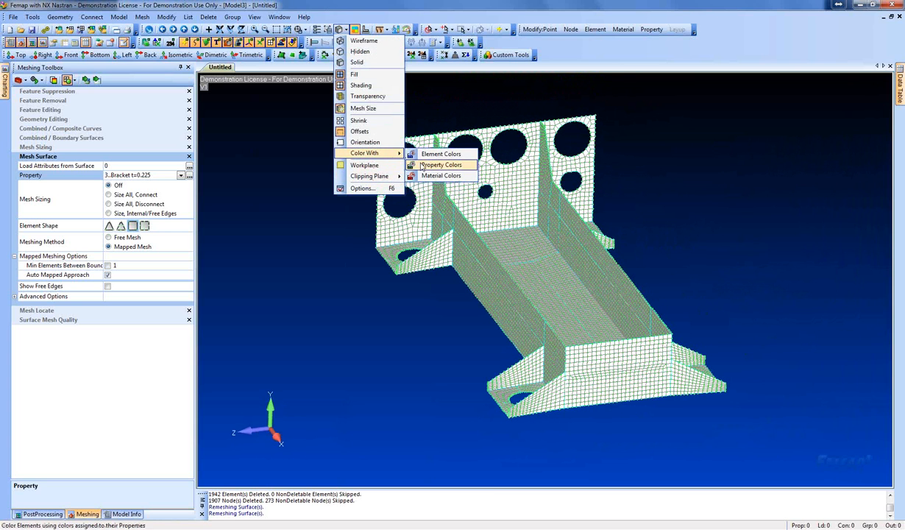
click(424, 166)
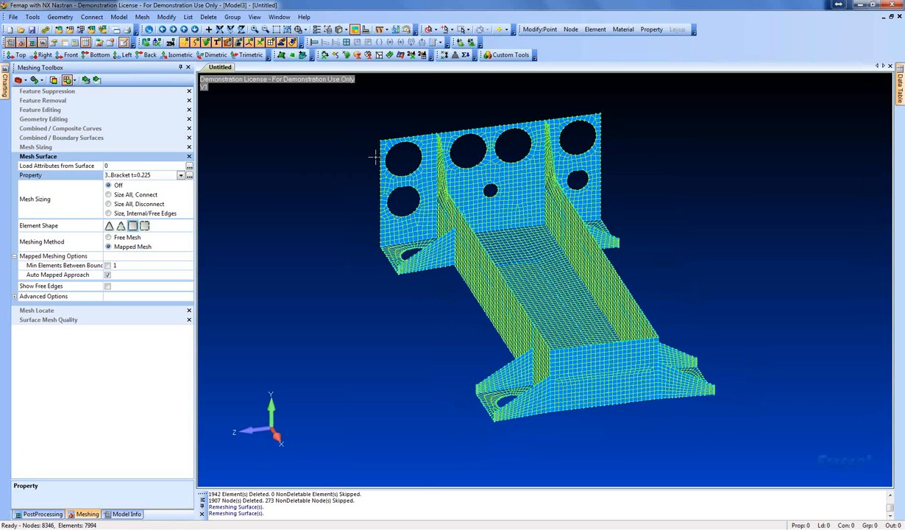
Assign random colors to all properties using the Multiple Colors By ID method
click(166, 16)
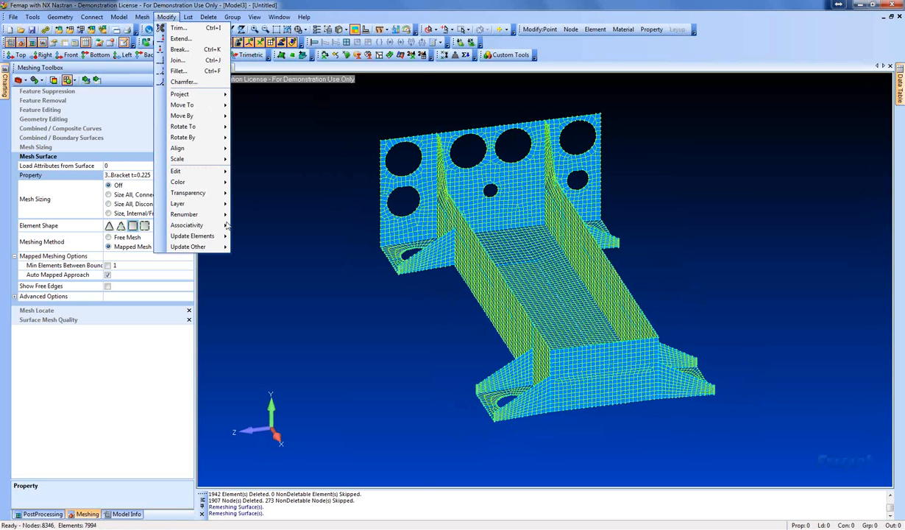
mouse_move(193, 181)
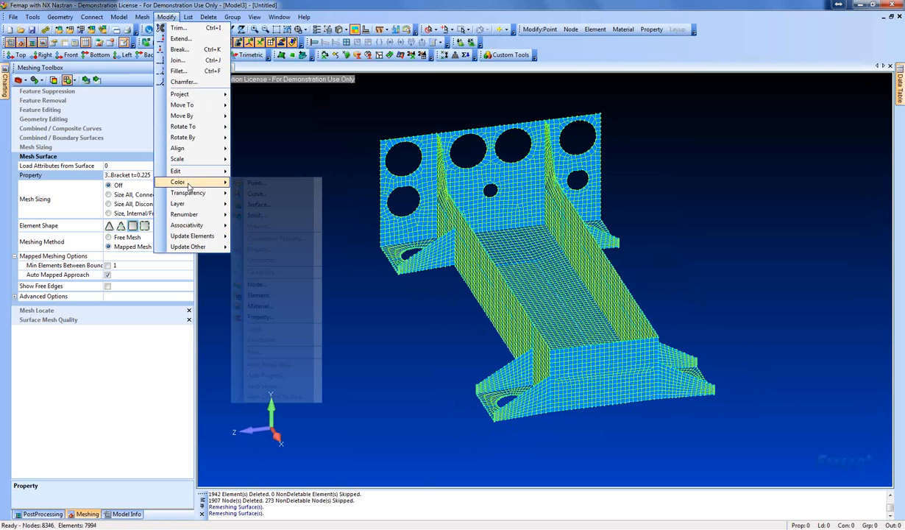
click(259, 317)
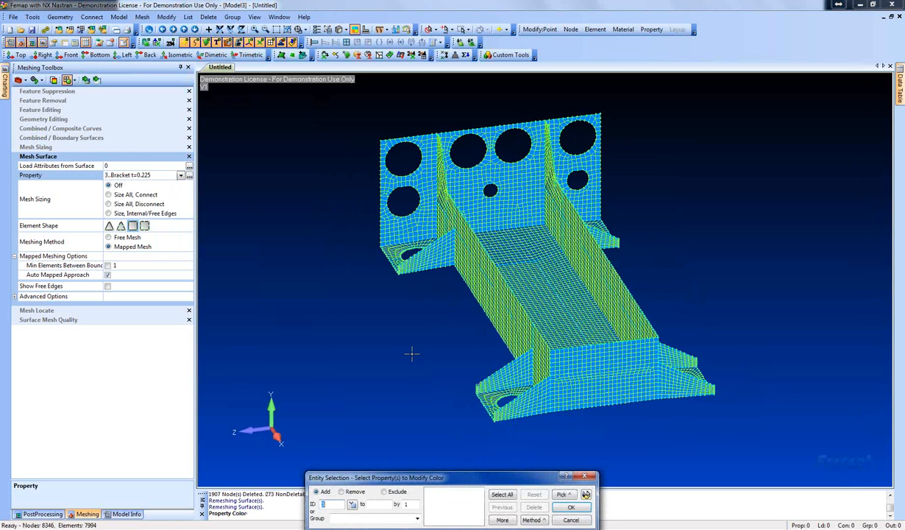
click(502, 495)
click(570, 508)
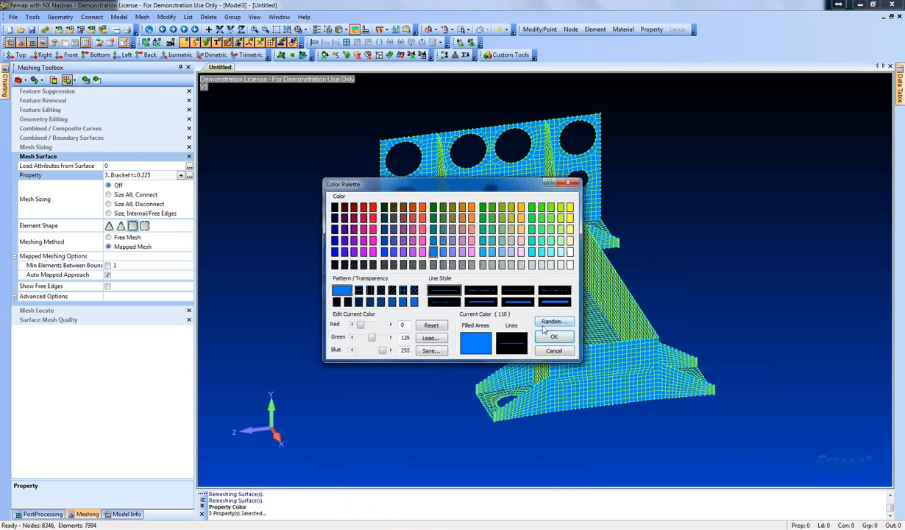
click(546, 312)
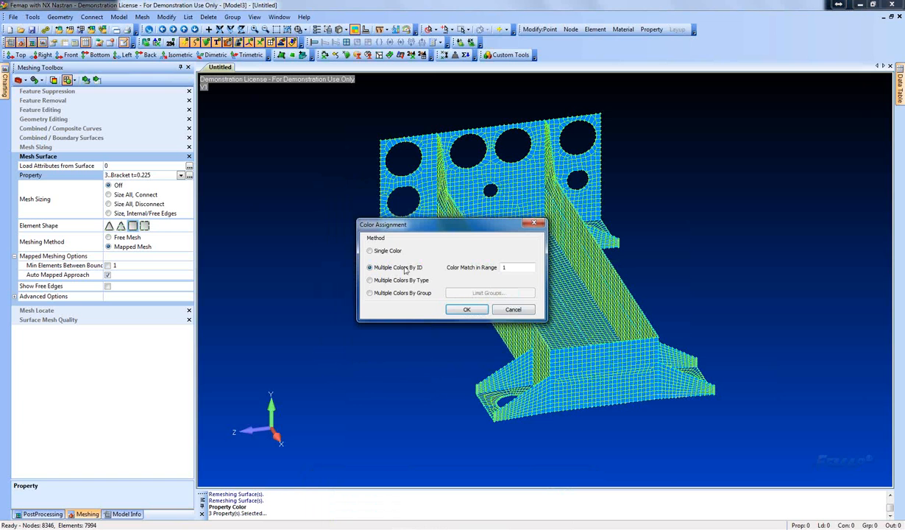
click(466, 310)
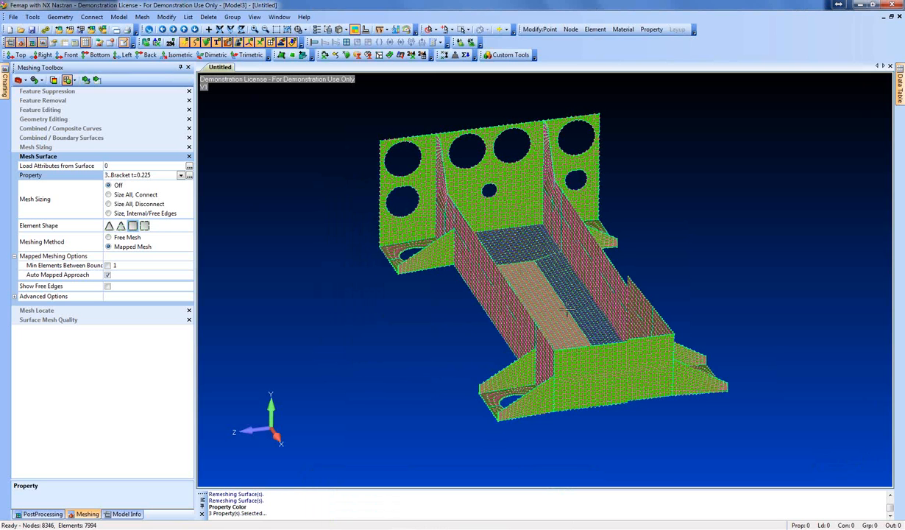
middle_drag(567, 311, 508, 280)
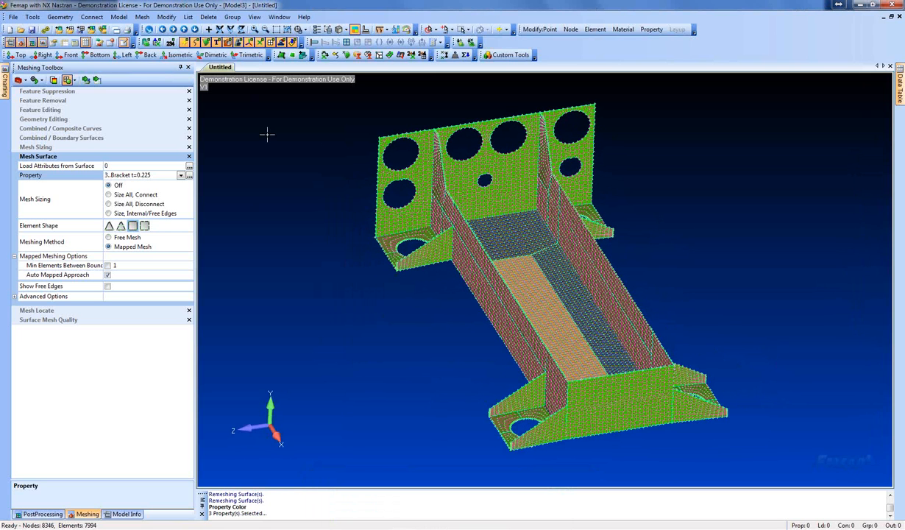
Hide the element edges, nodes and geometry so only the filled elements in their property colors are displayed
click(355, 30)
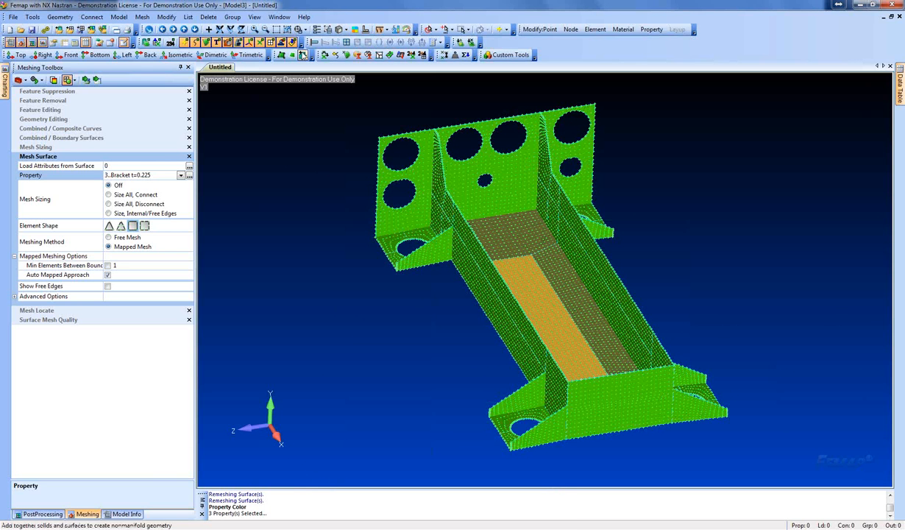
click(262, 42)
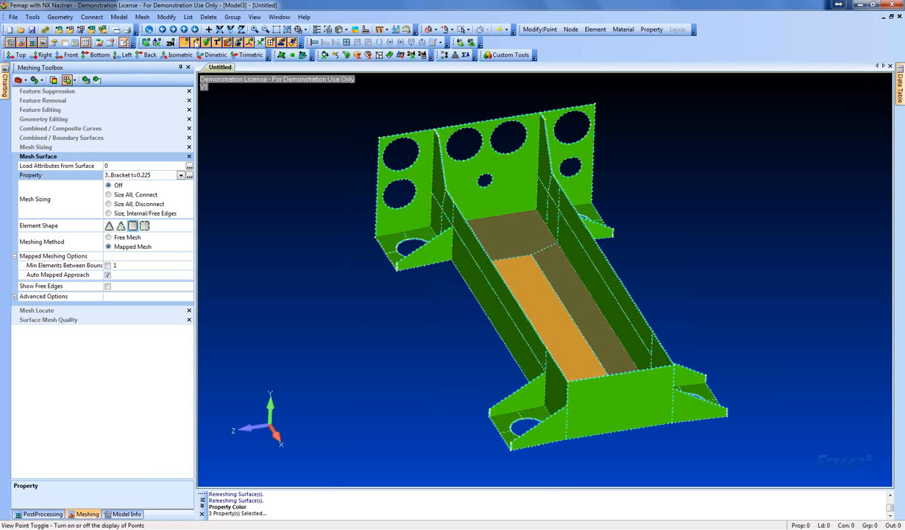
click(183, 42)
middle_drag(317, 116, 559, 318)
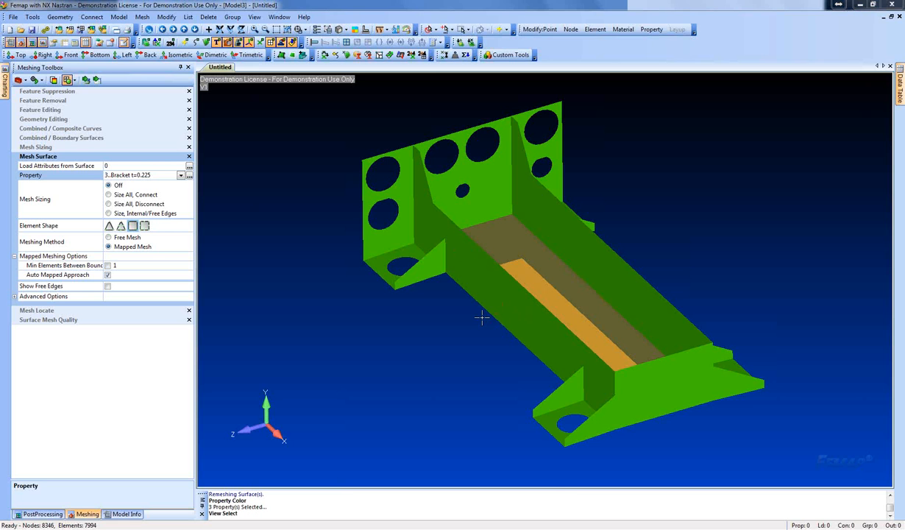
Display the bracket in the Free Edge model style and examine the mesh for unconnected edges
key(F5)
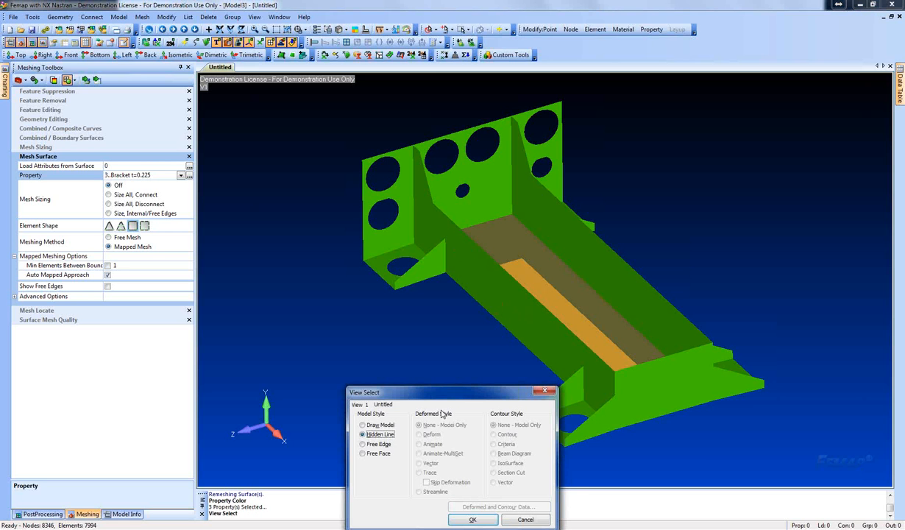
click(374, 446)
click(472, 520)
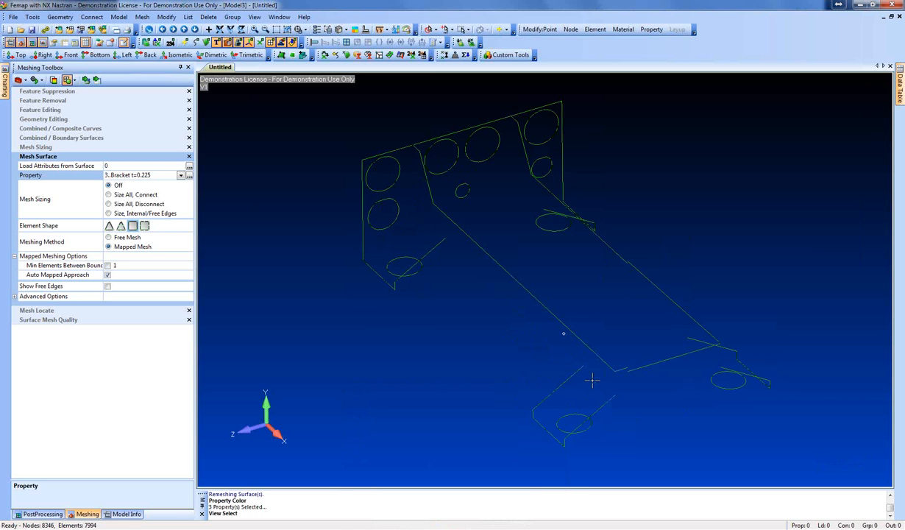
middle_drag(614, 377, 570, 374)
Return the model style to Hidden Line and view the property-colored bracket
key(F5)
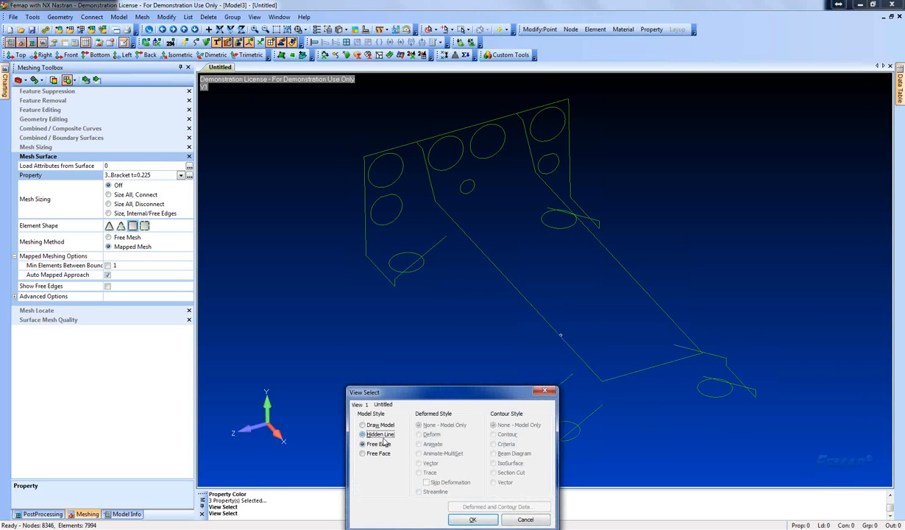
click(480, 522)
mouse_move(497, 318)
middle_down()
mouse_move(486, 184)
mouse_move(487, 231)
mouse_move(526, 286)
mouse_move(533, 278)
mouse_move(539, 285)
middle_up()
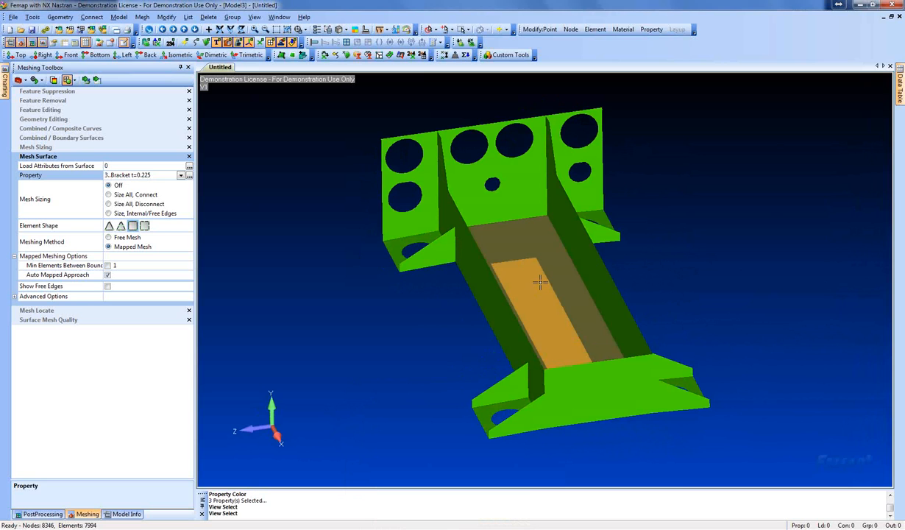
key(alt+Tab)
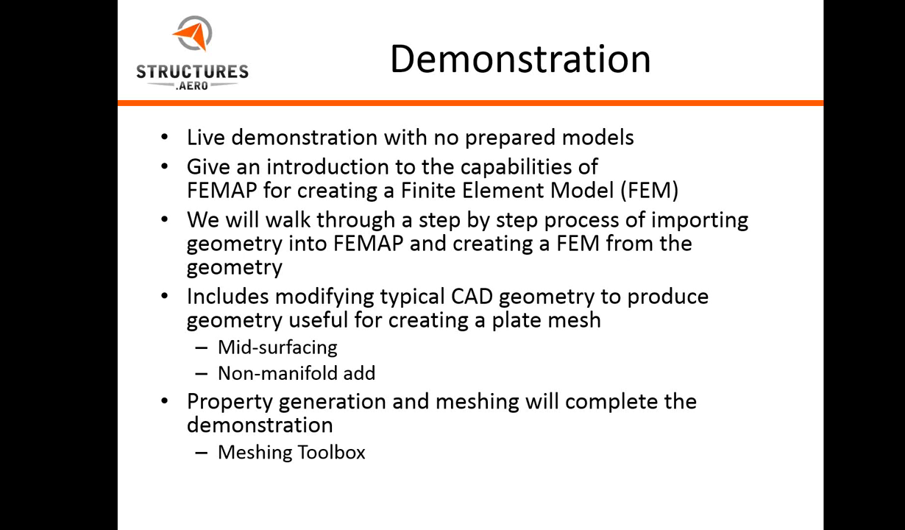
key(Right)
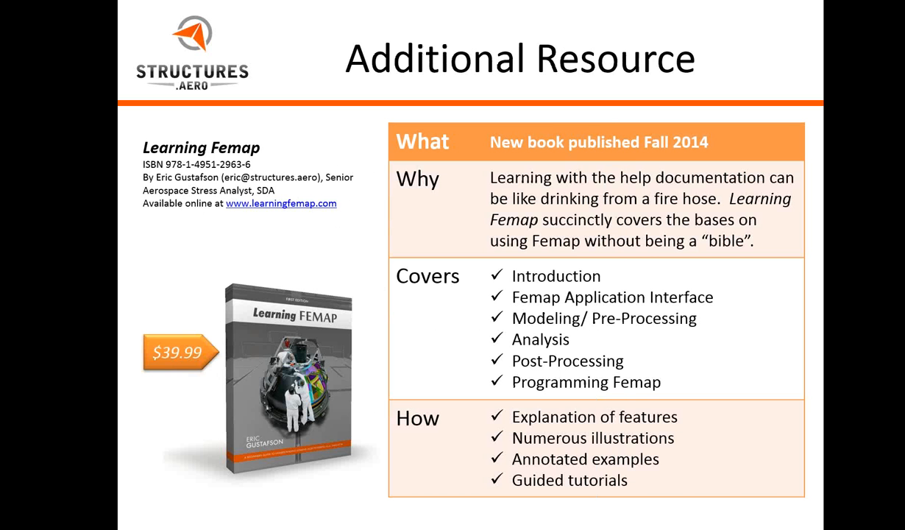